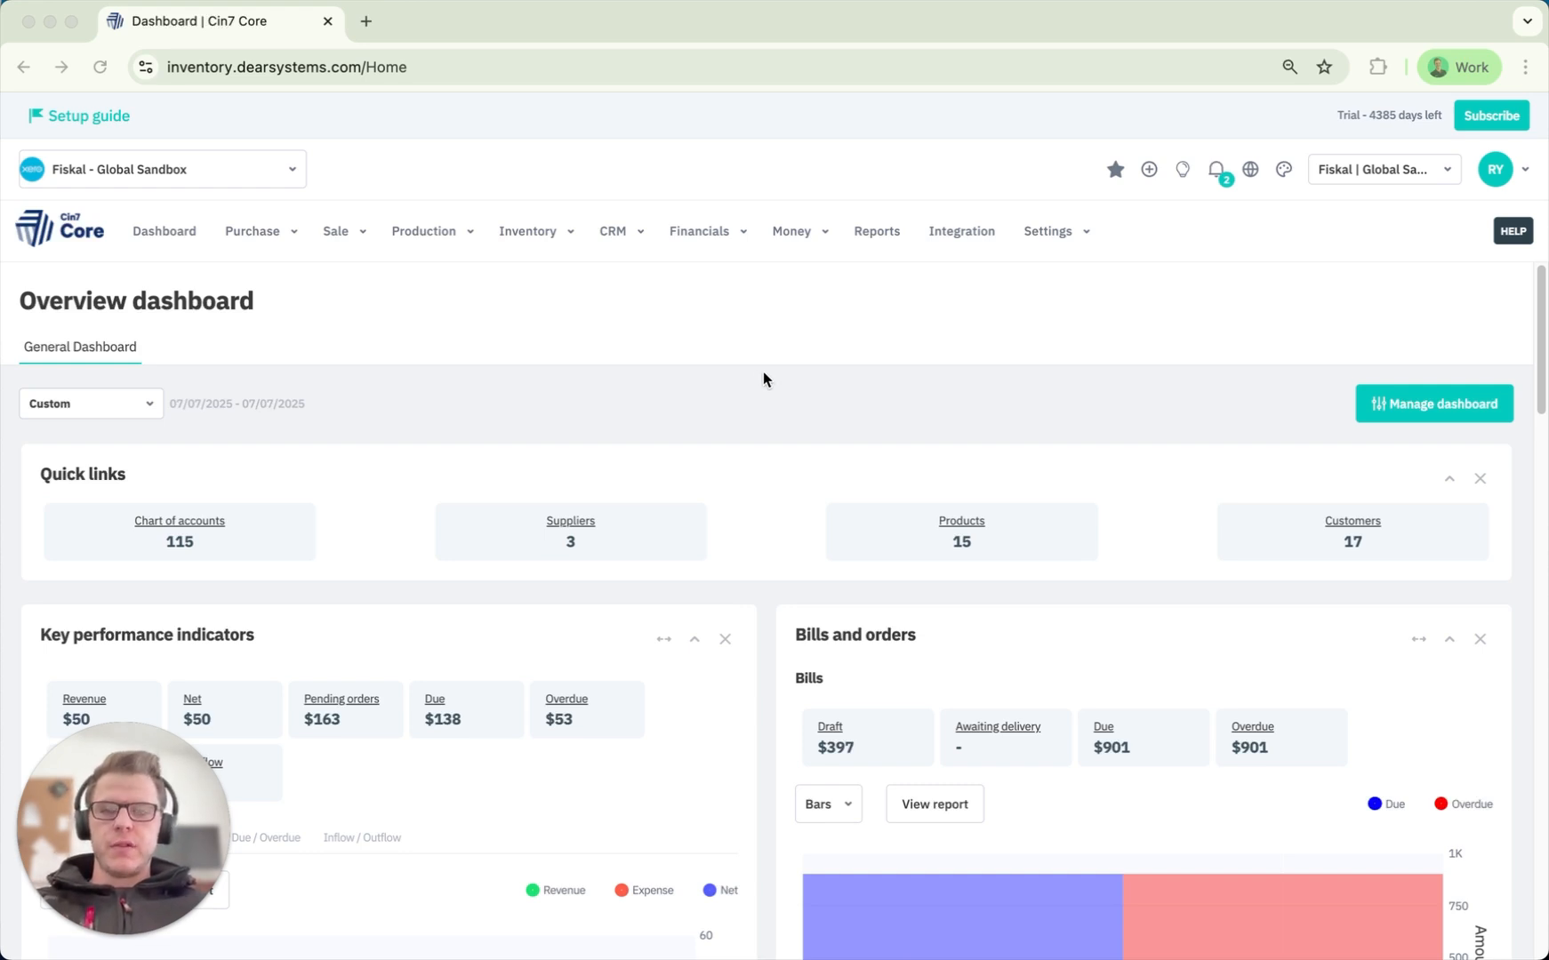
Open a new Draft simple sale from Sale > Simple sale.
left_click(367, 247)
left_click(404, 324)
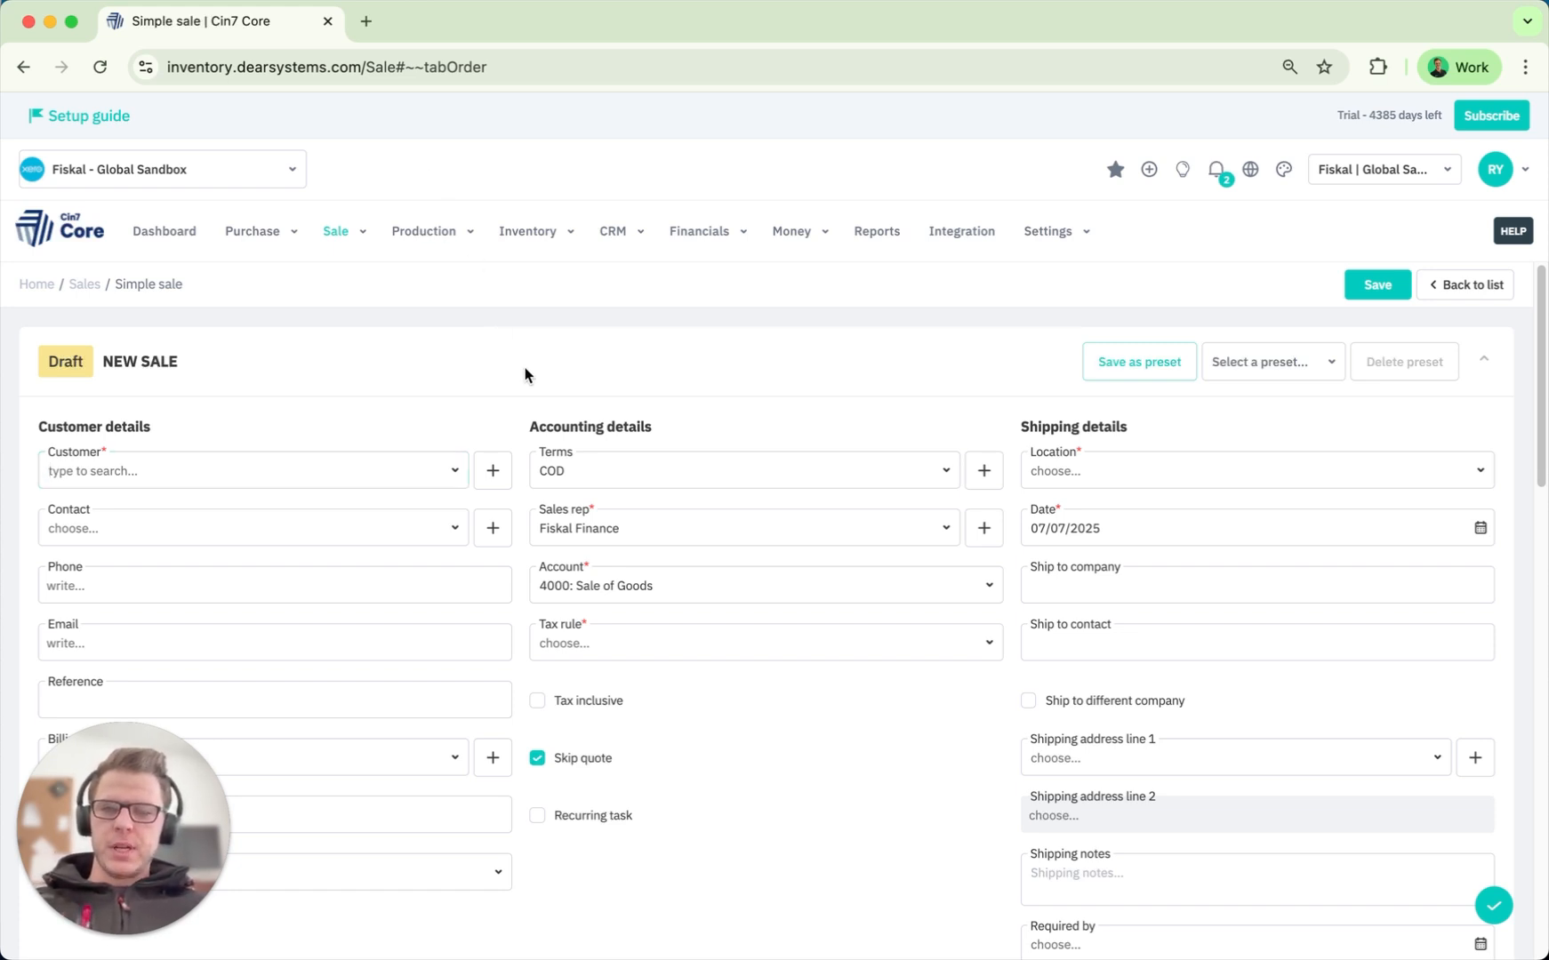
Select the sale's customer, which fills in terms, location and tax rule.
scroll(525, 369, "down", 1)
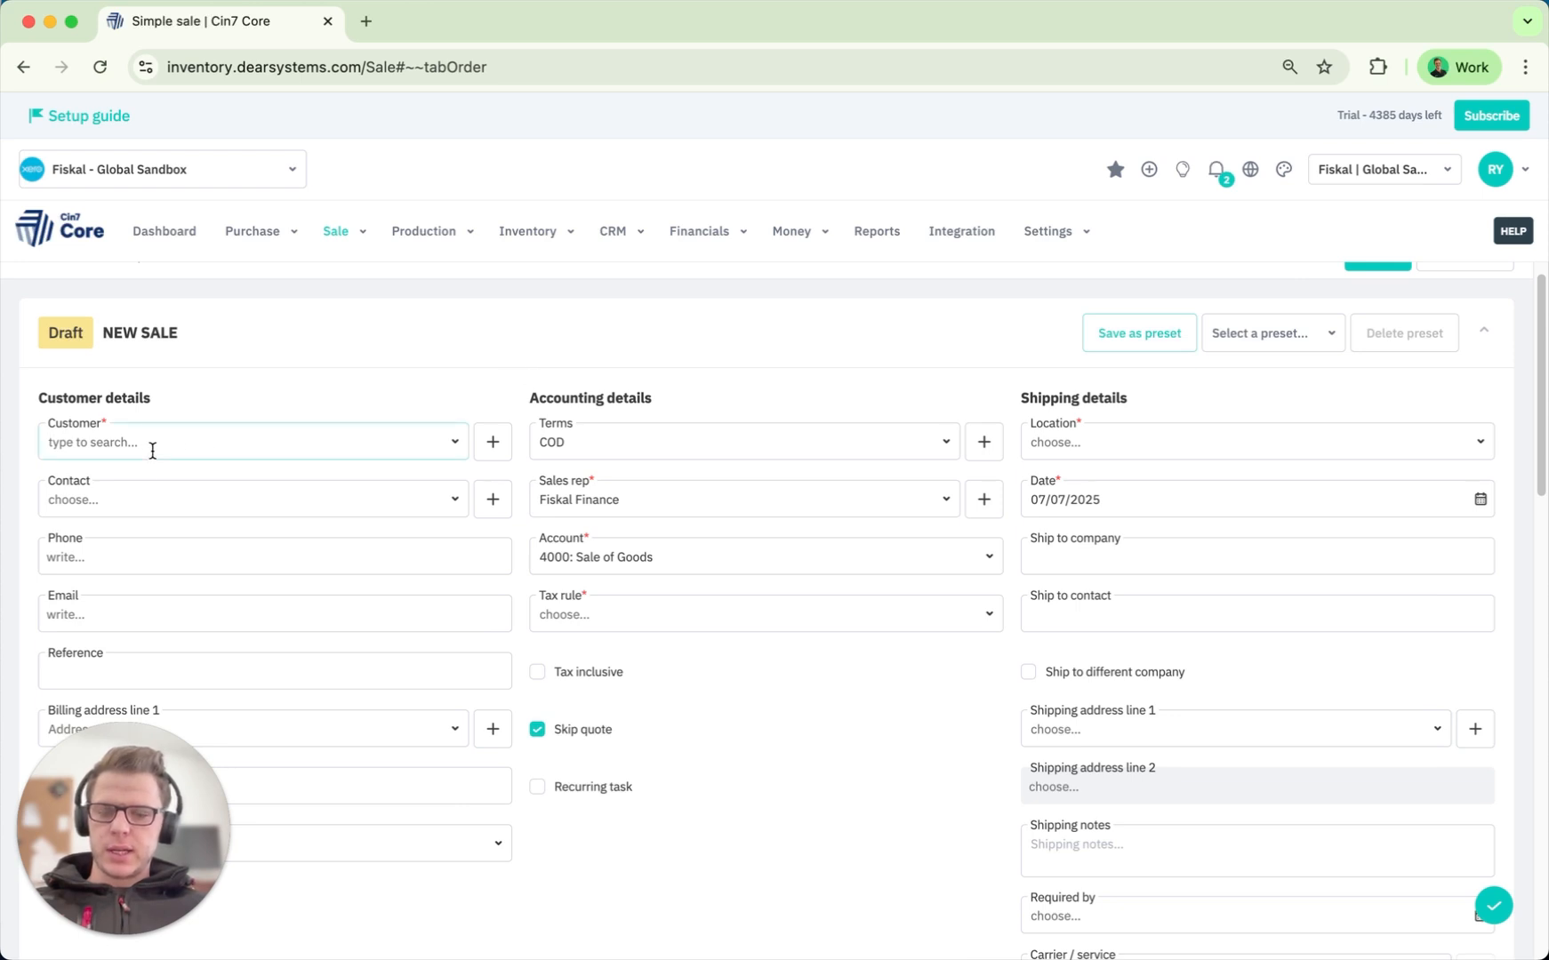
type("deni")
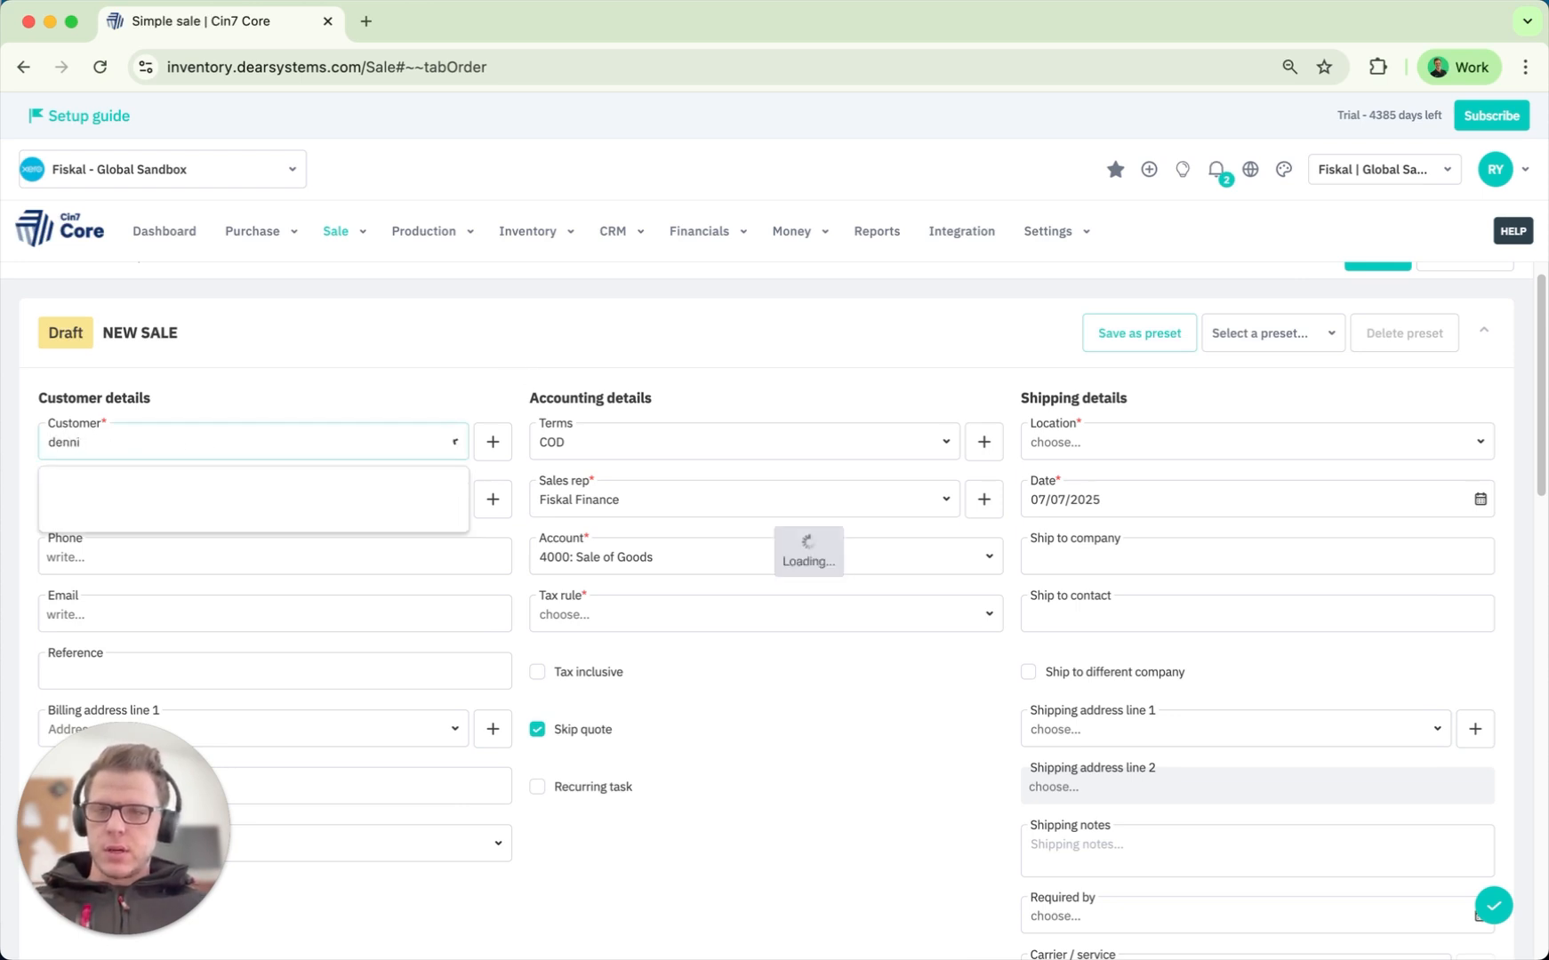
left_click(104, 502)
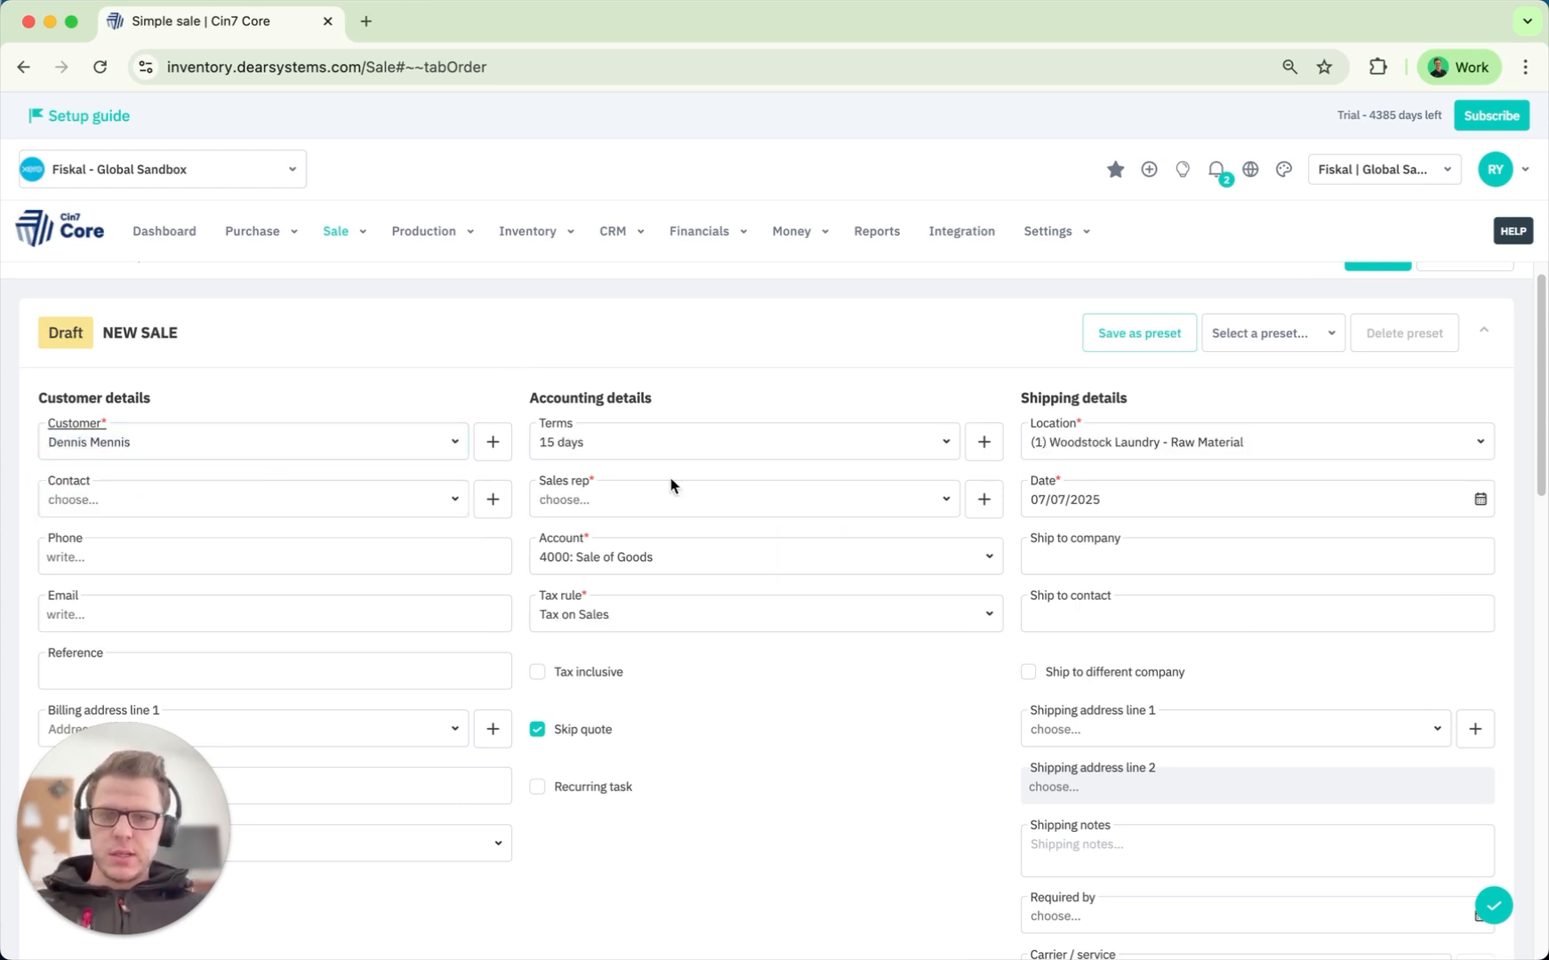
Make Fiskal Finance the sales rep and move down to the Order section.
type("fisk")
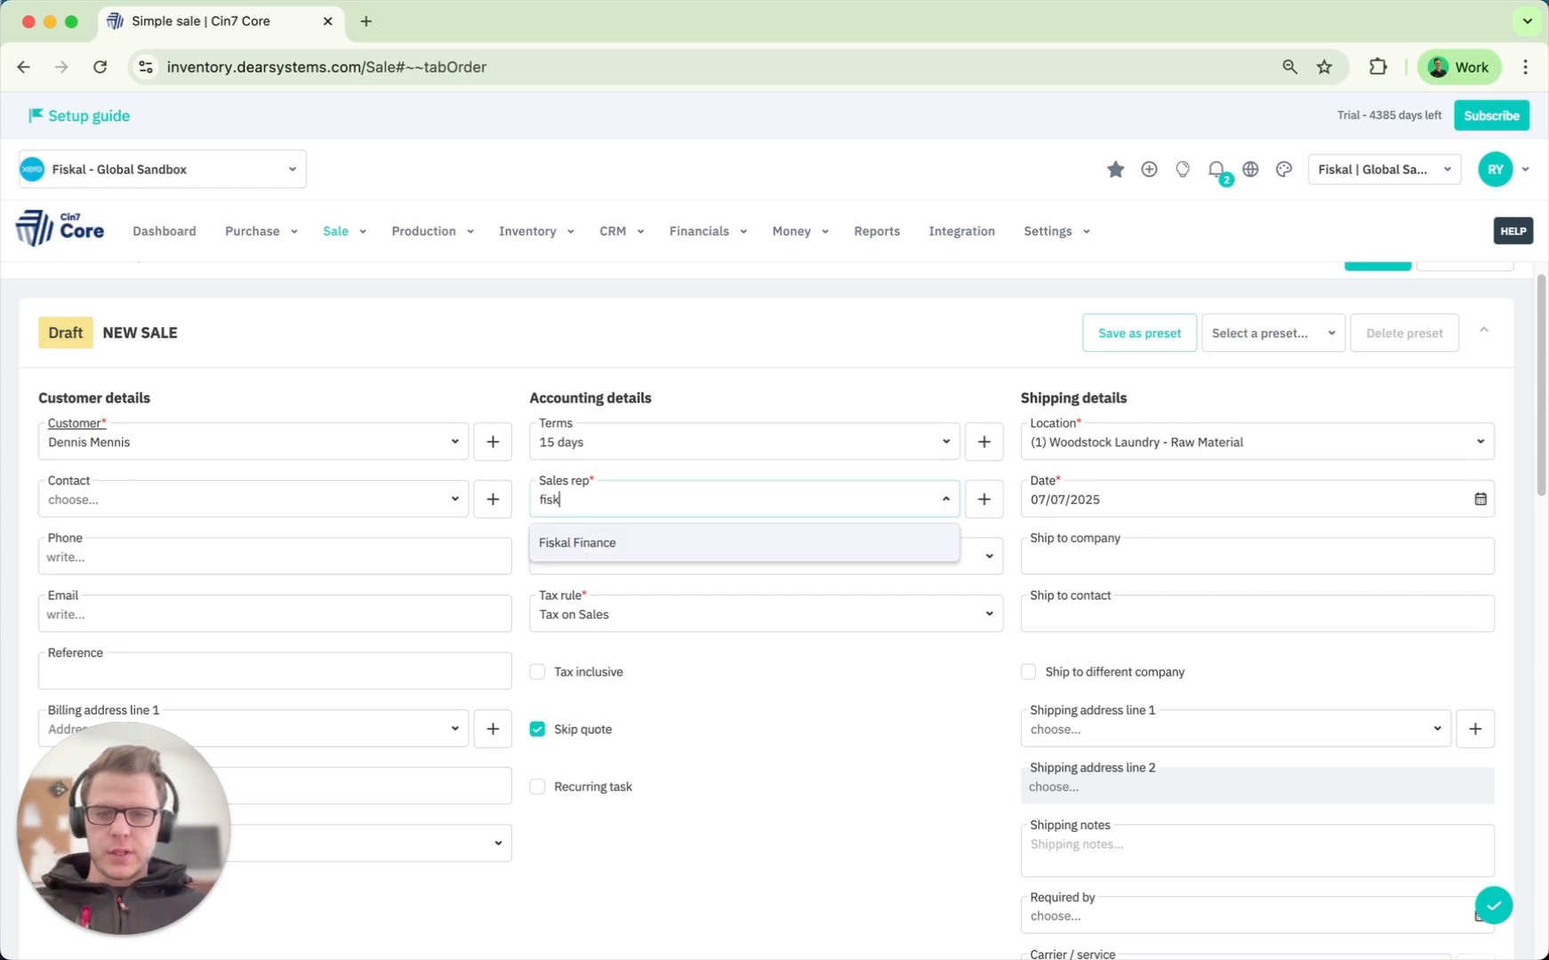
left_click(683, 550)
scroll(807, 789, "down", 5)
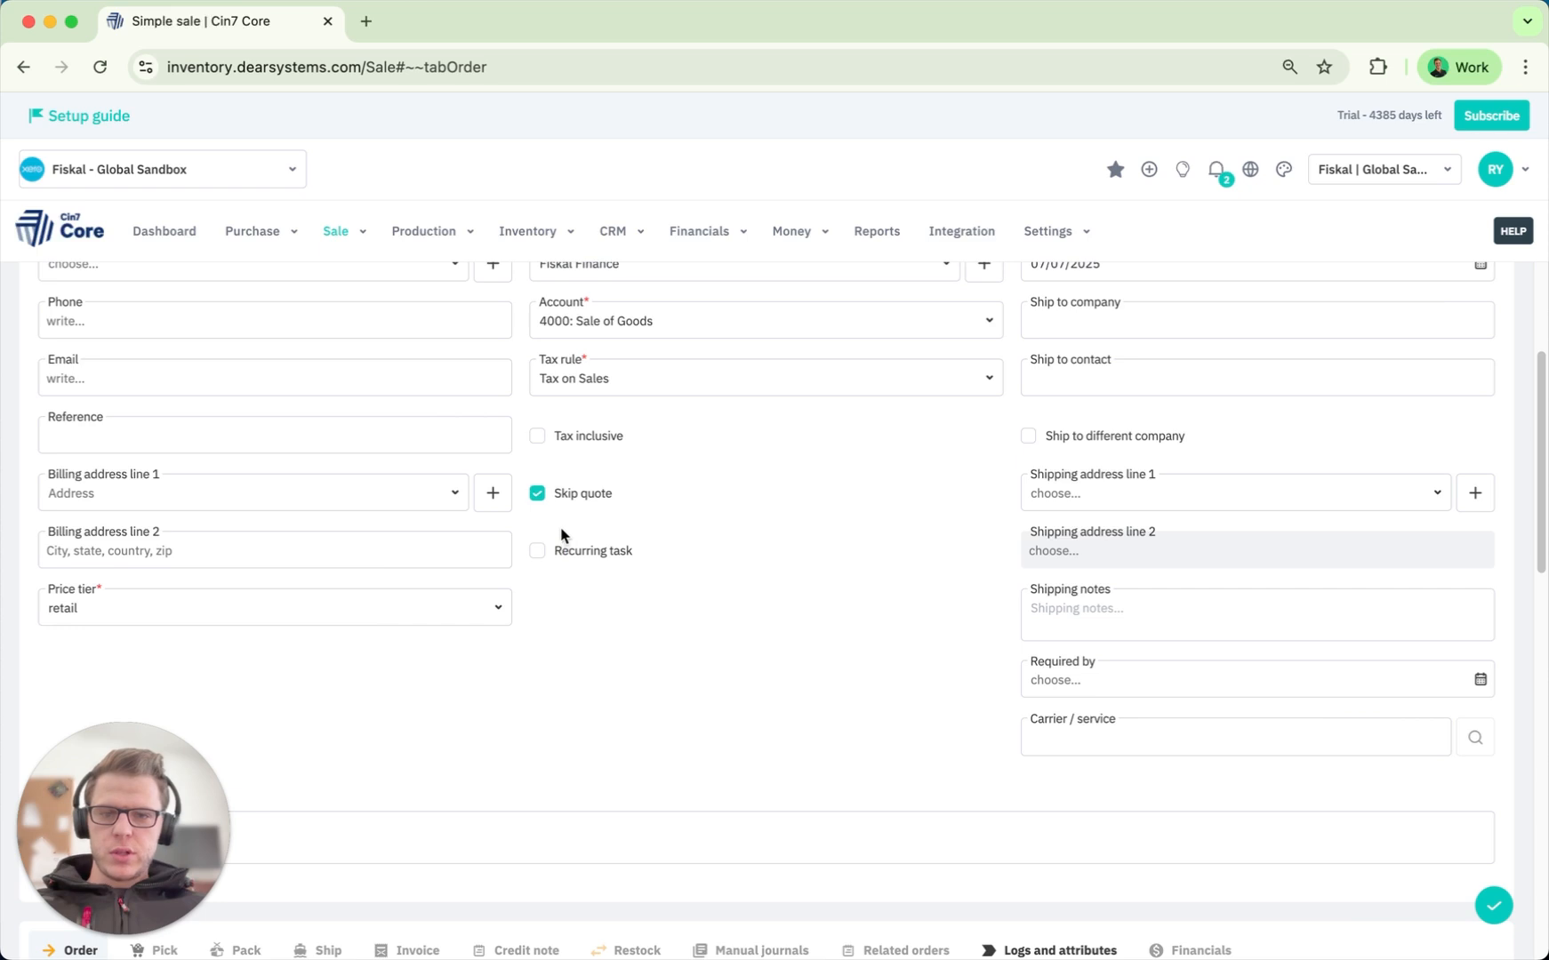
scroll(782, 529, "up", 1)
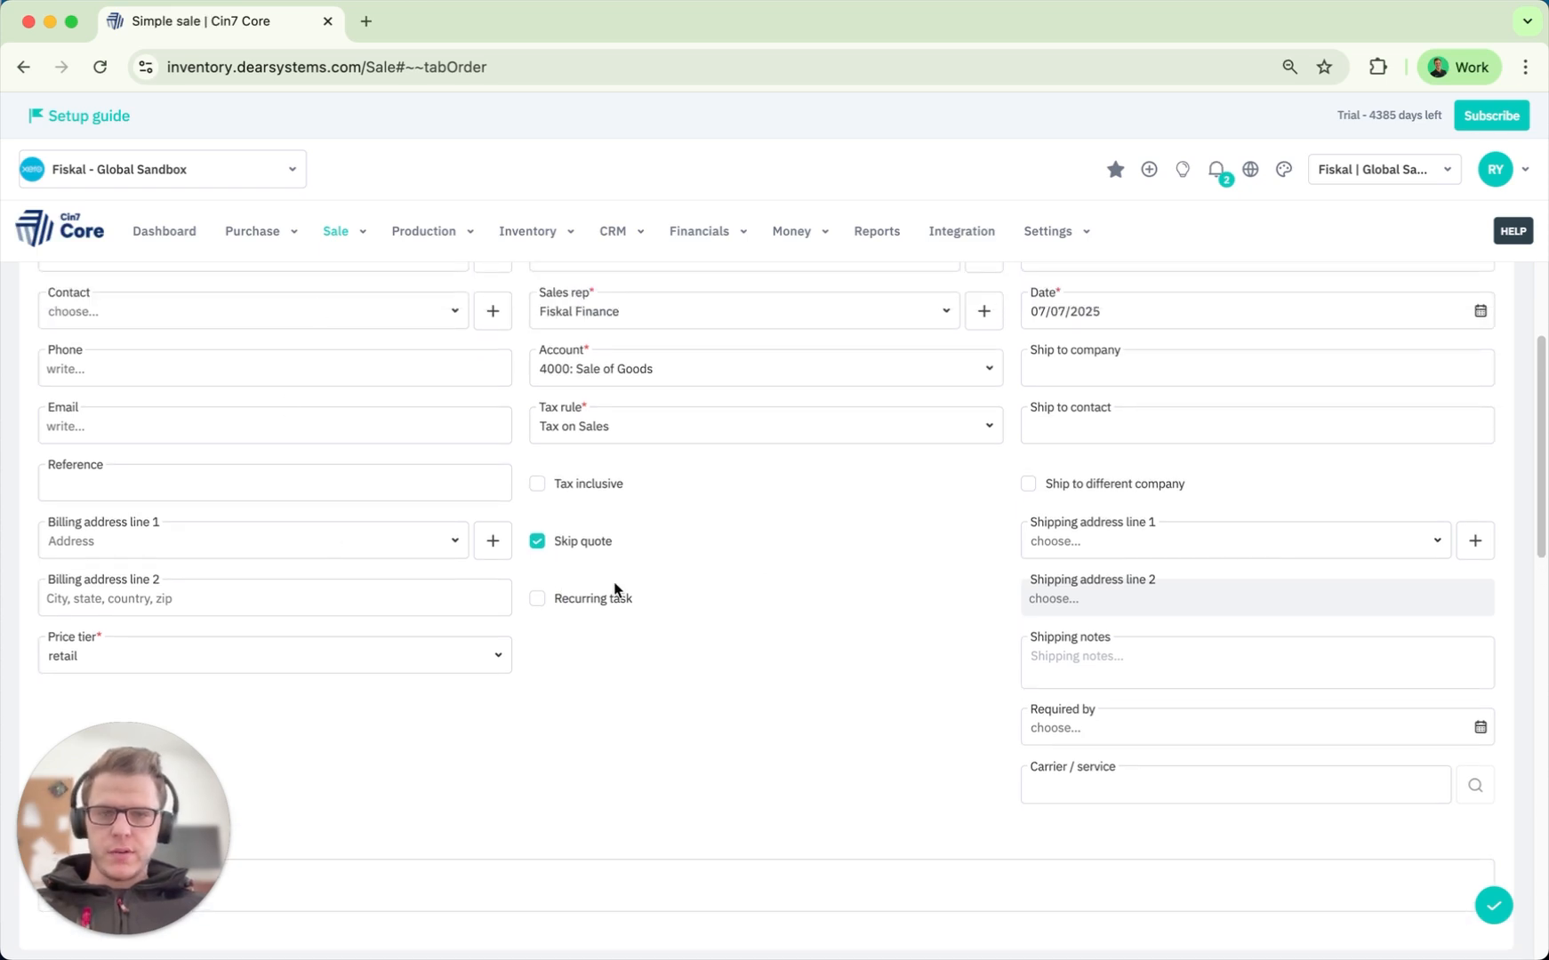
scroll(773, 649, "up", 1)
scroll(991, 686, "down", 2)
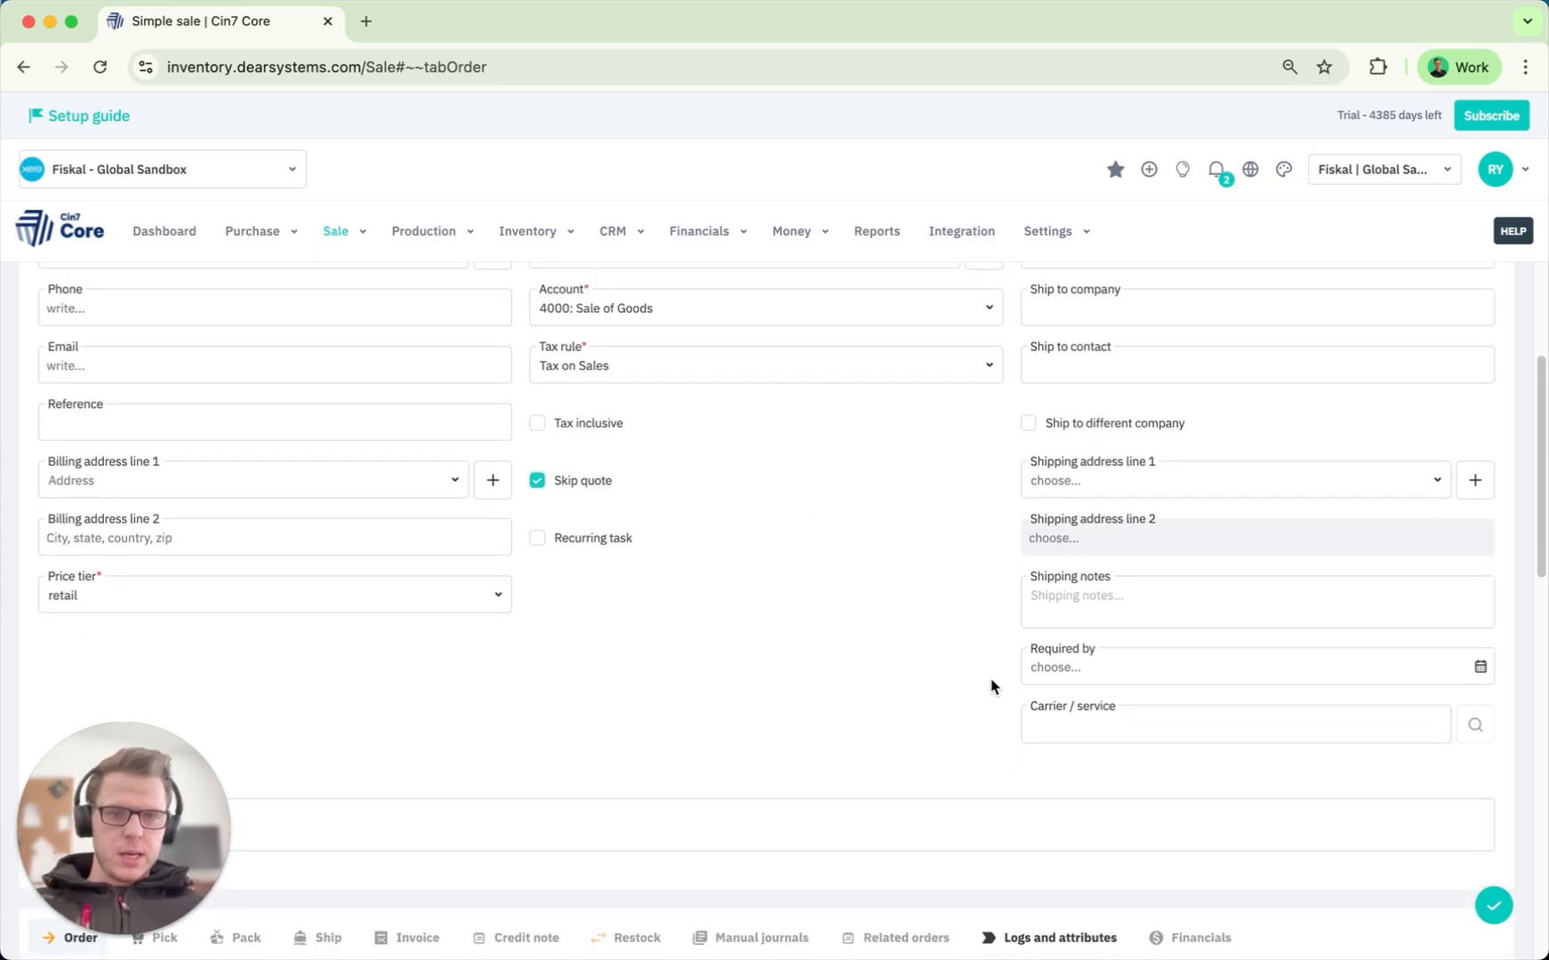
scroll(991, 685, "down", 10)
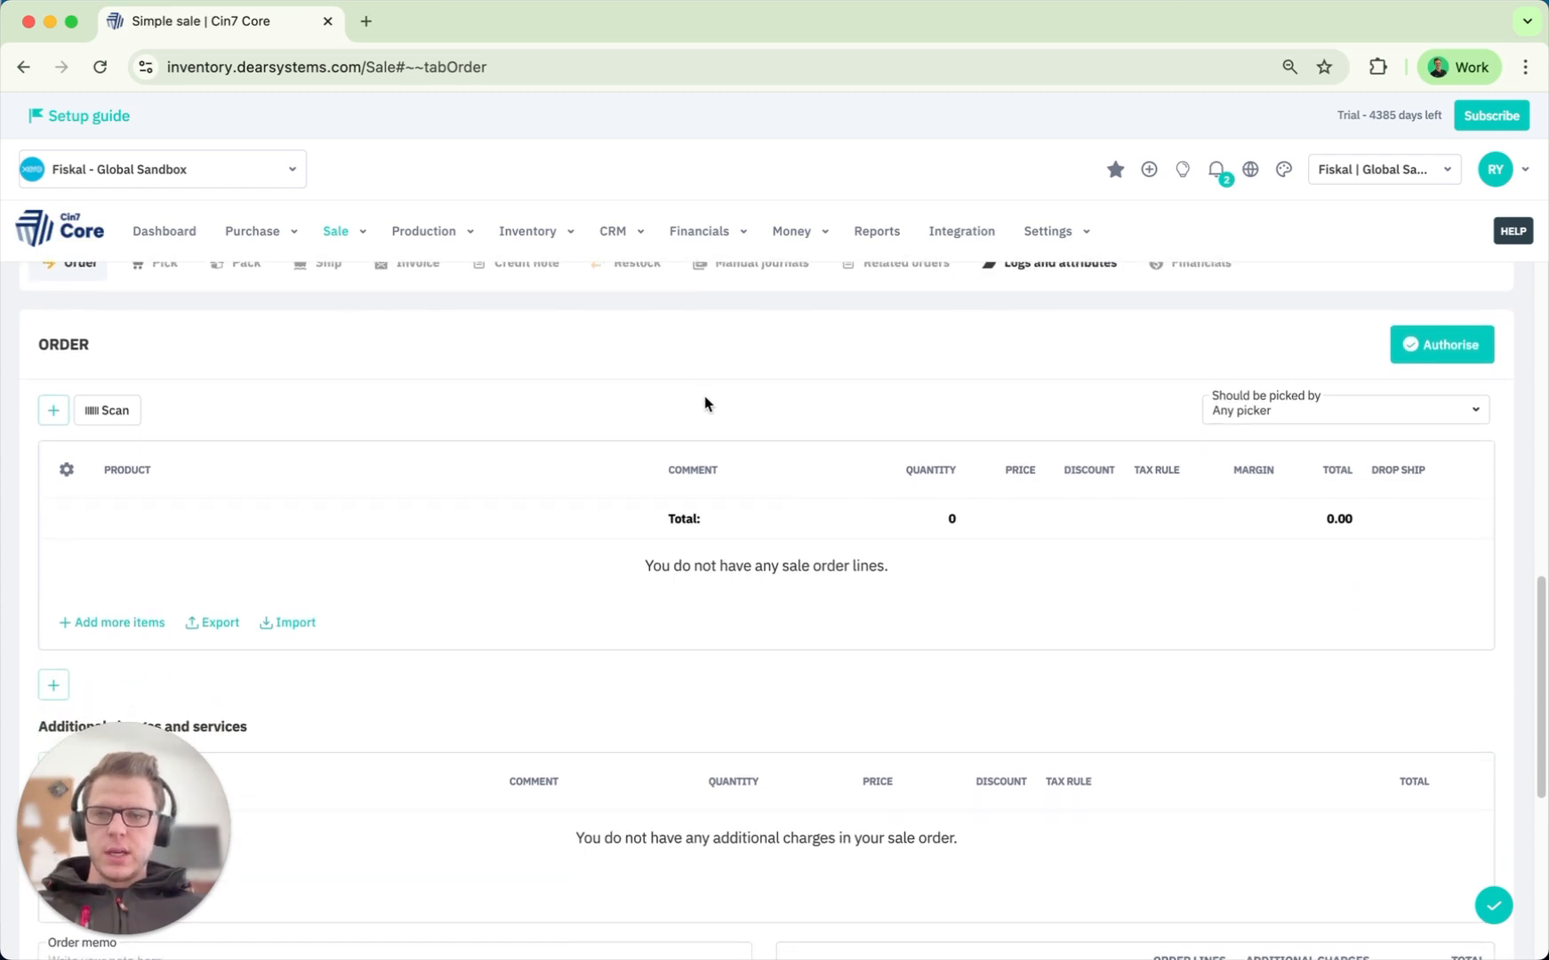
scroll(705, 404, "up", 1)
scroll(705, 404, "down", 1)
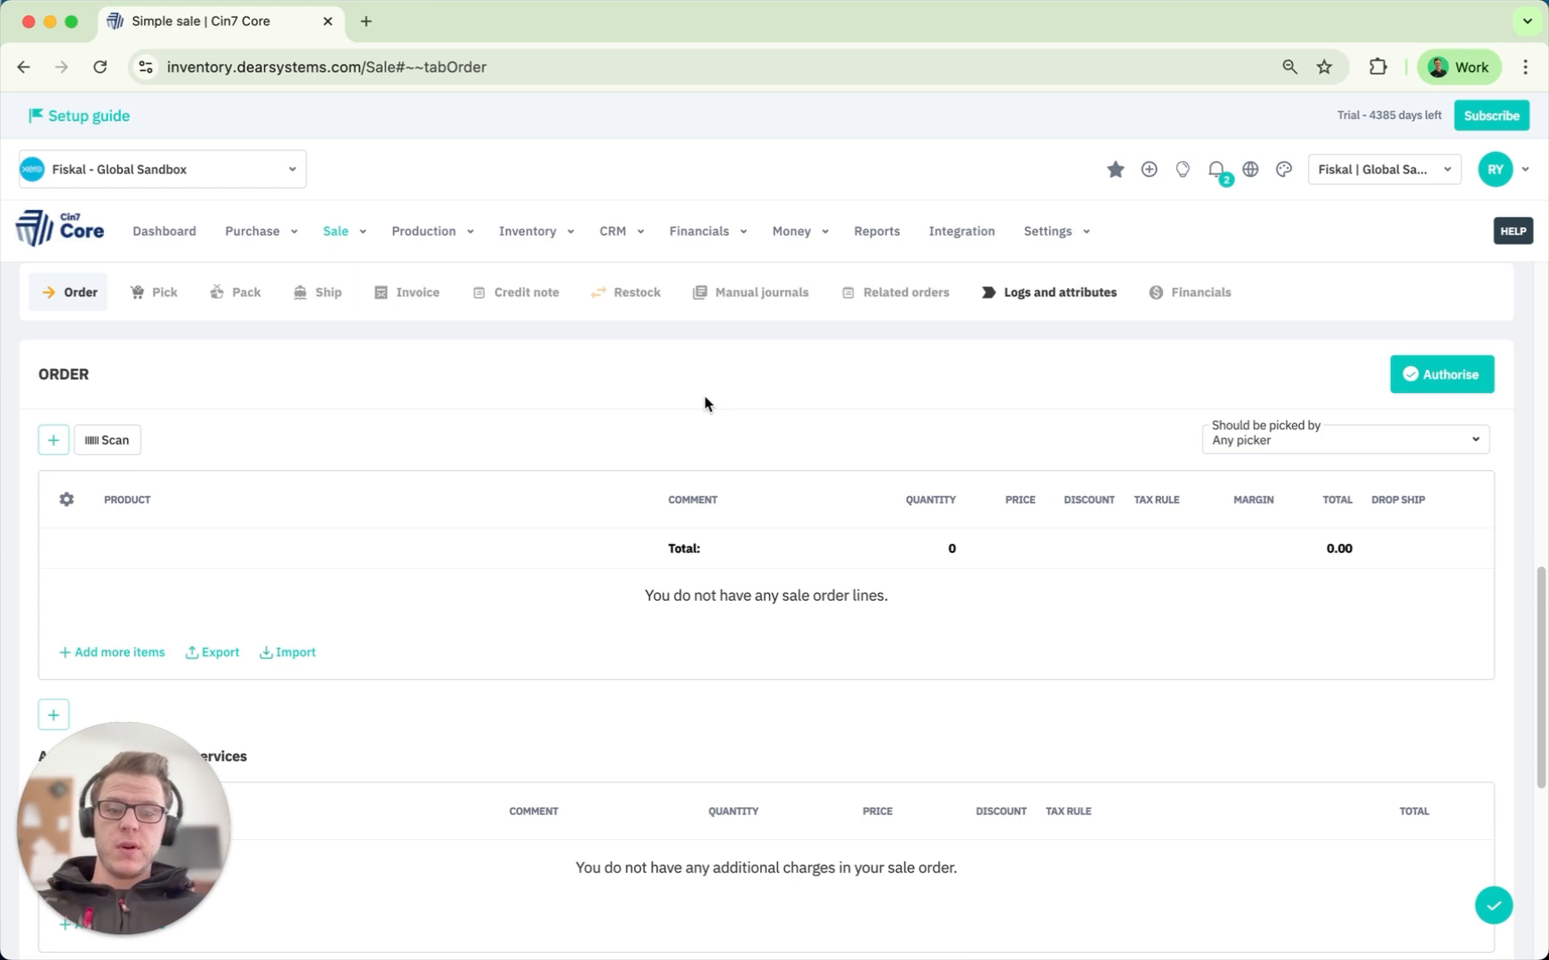
Add a Black Click Pen line with quantity 10 at price 10.0000.
left_click(53, 440)
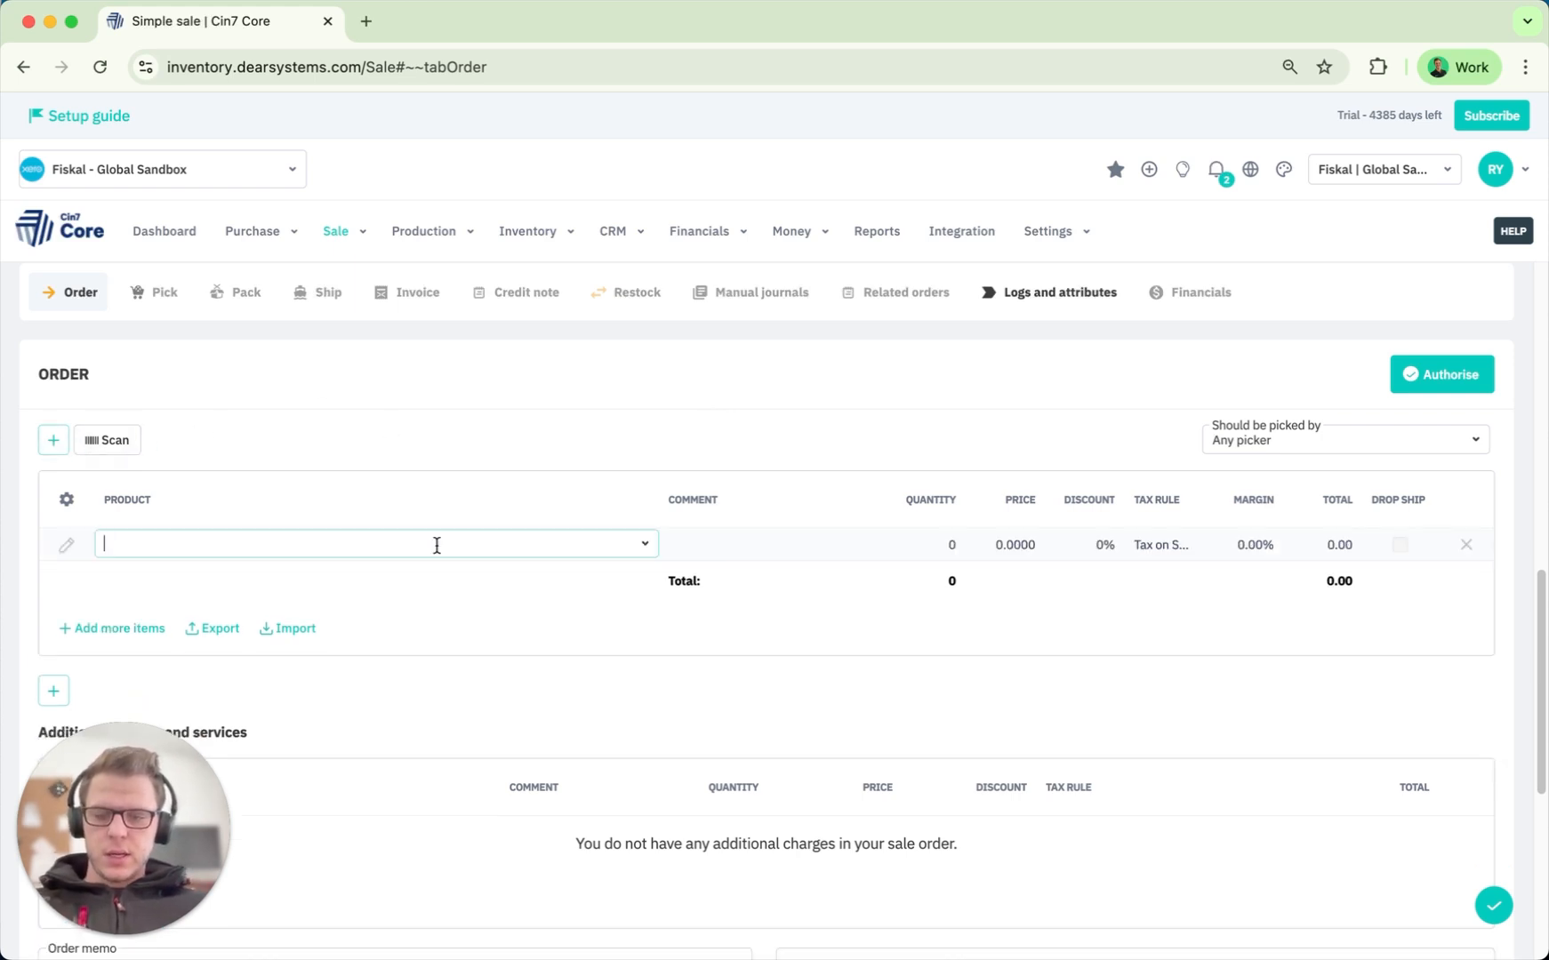
type("bla")
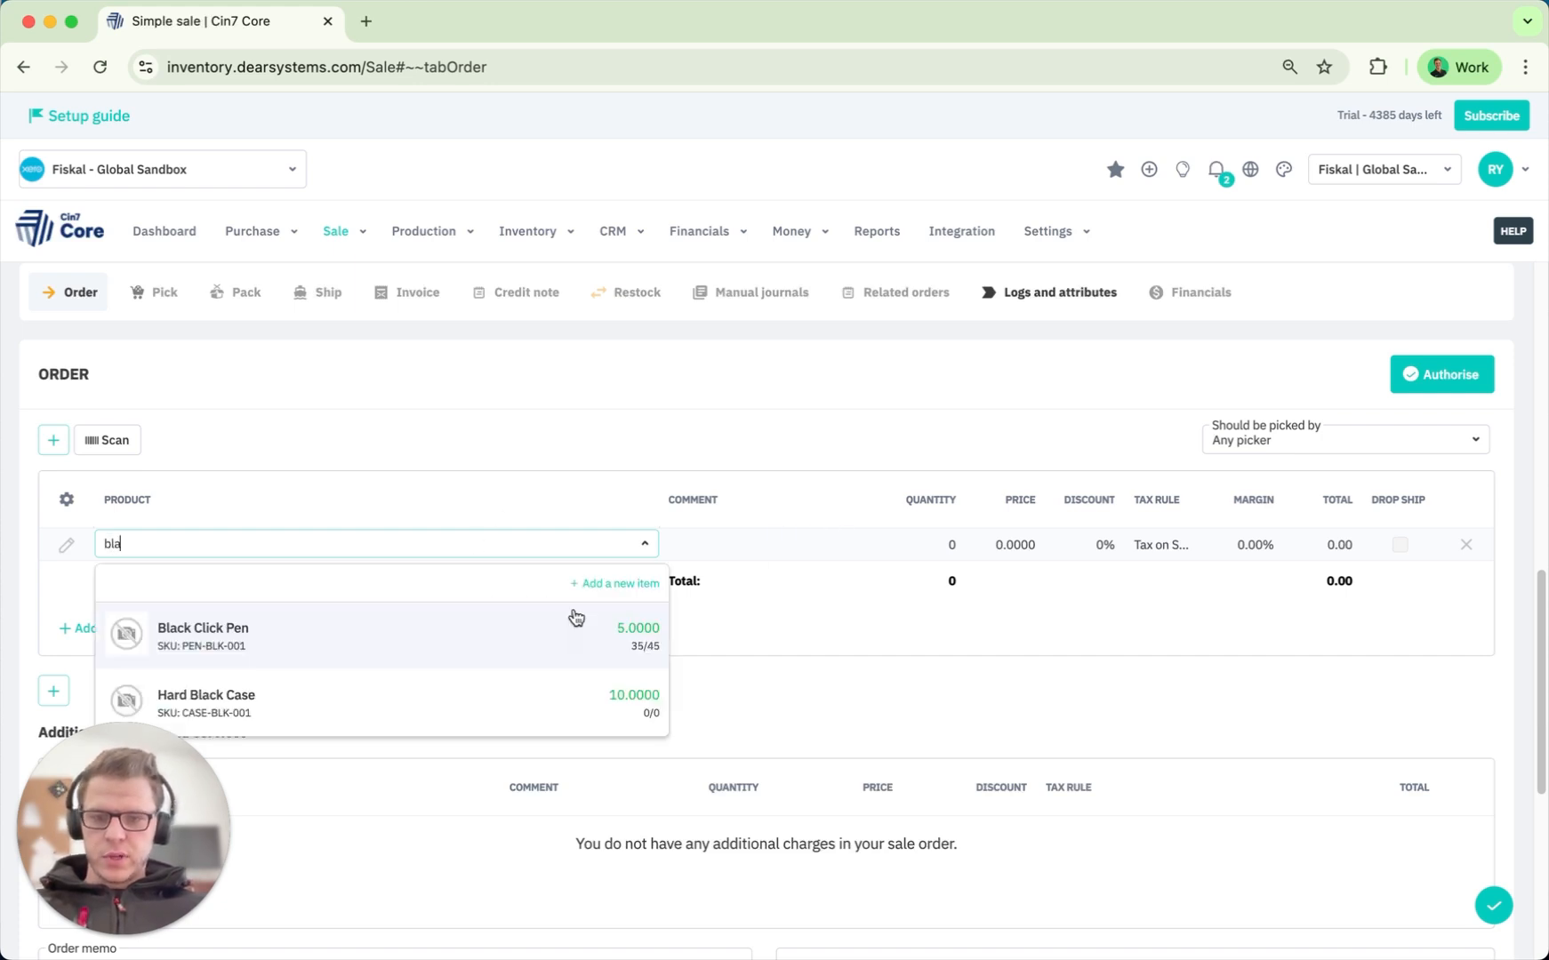
left_click(612, 641)
left_click(950, 544)
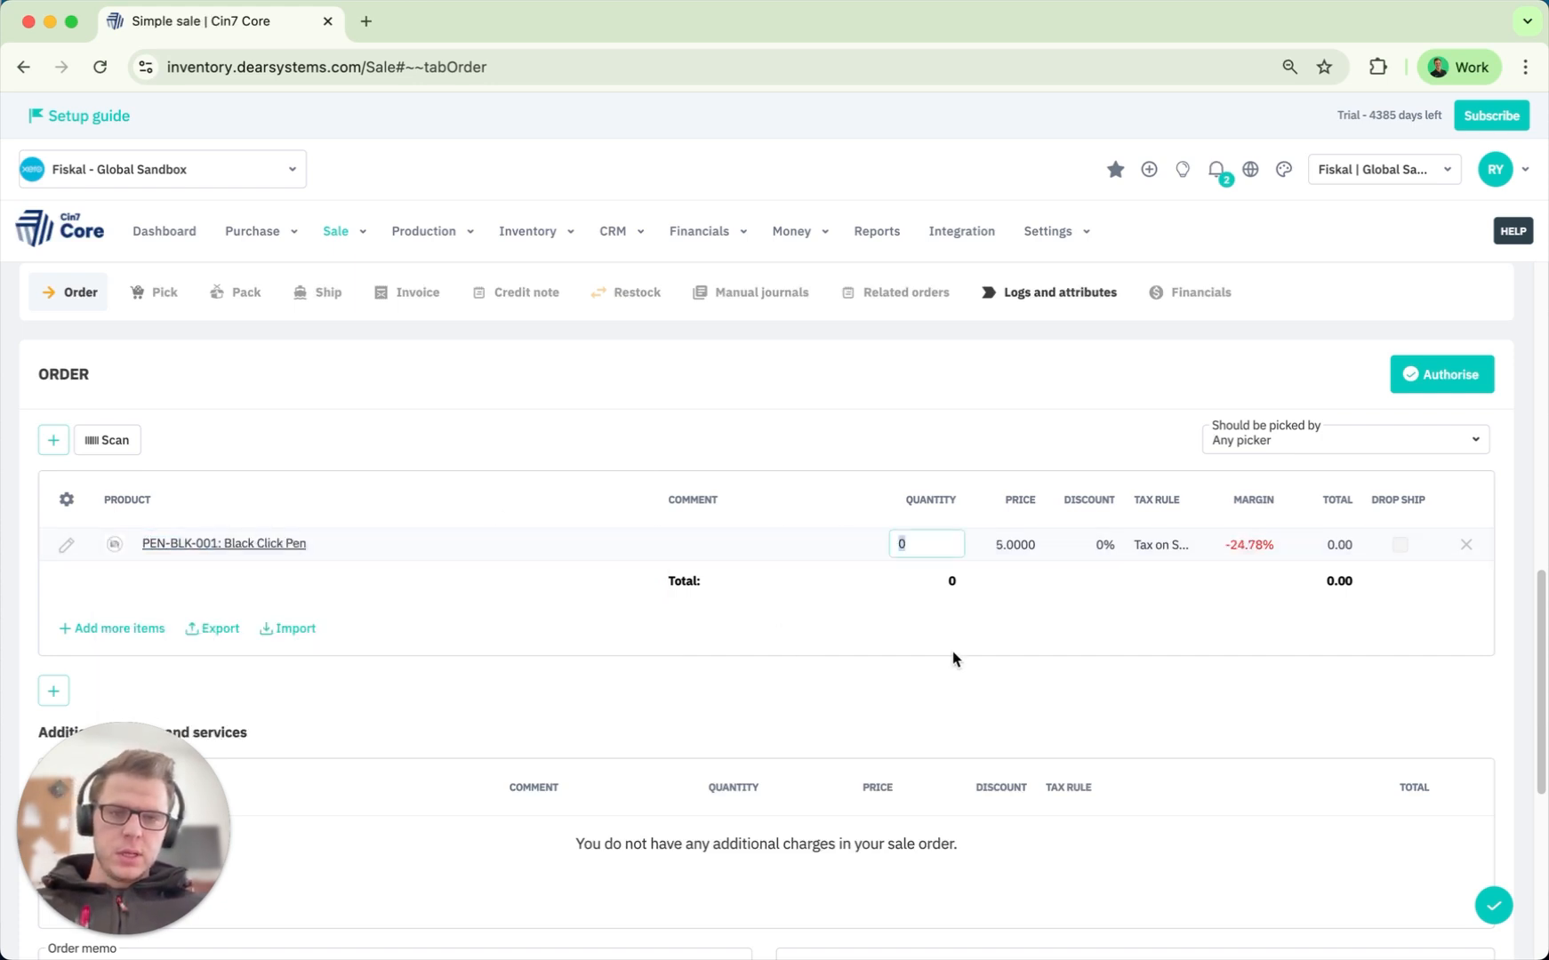
type("10")
key("Return")
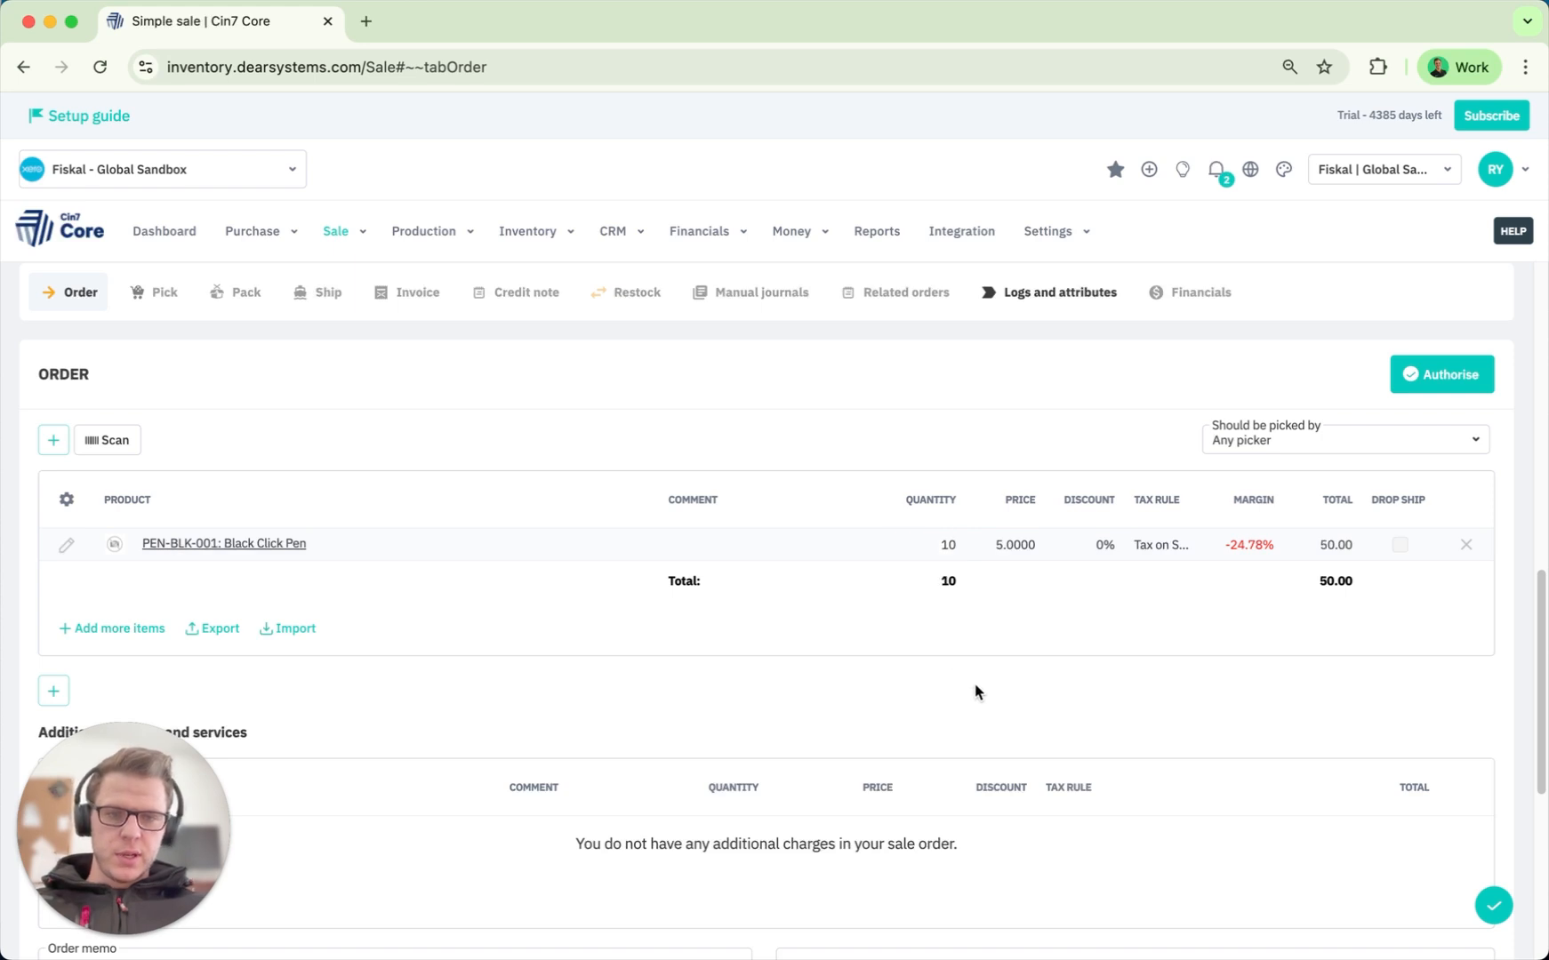
left_click(1013, 547)
type("10")
left_click(1024, 622)
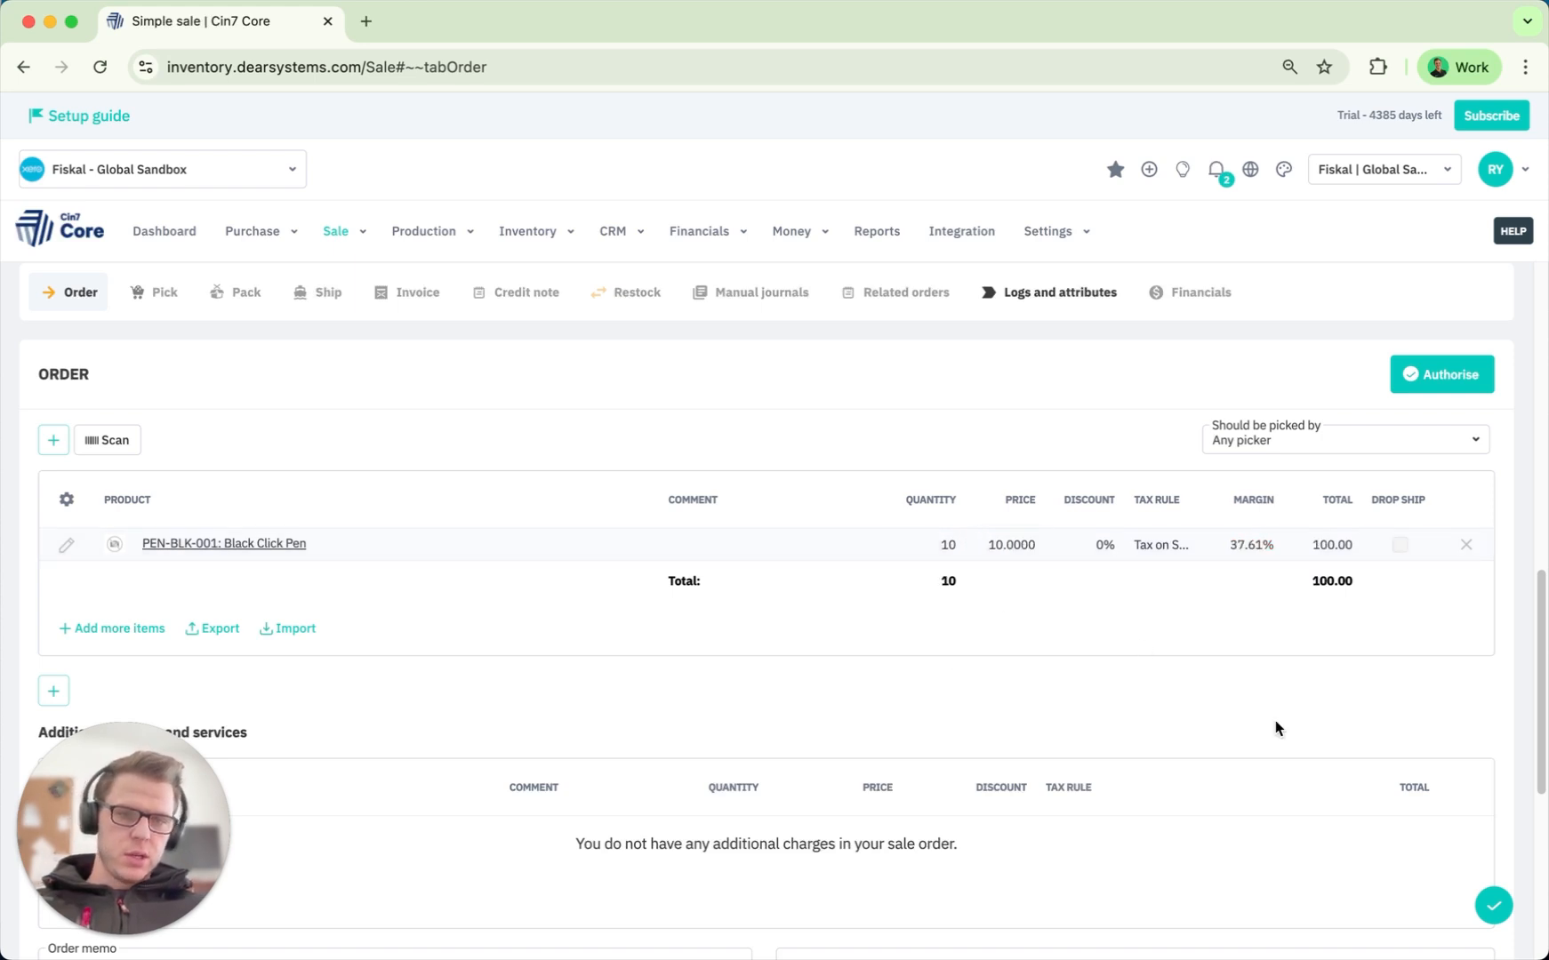
Review the 109.25 total including 9.25 tax, then authorise the sale order.
scroll(1207, 578, "down", 5)
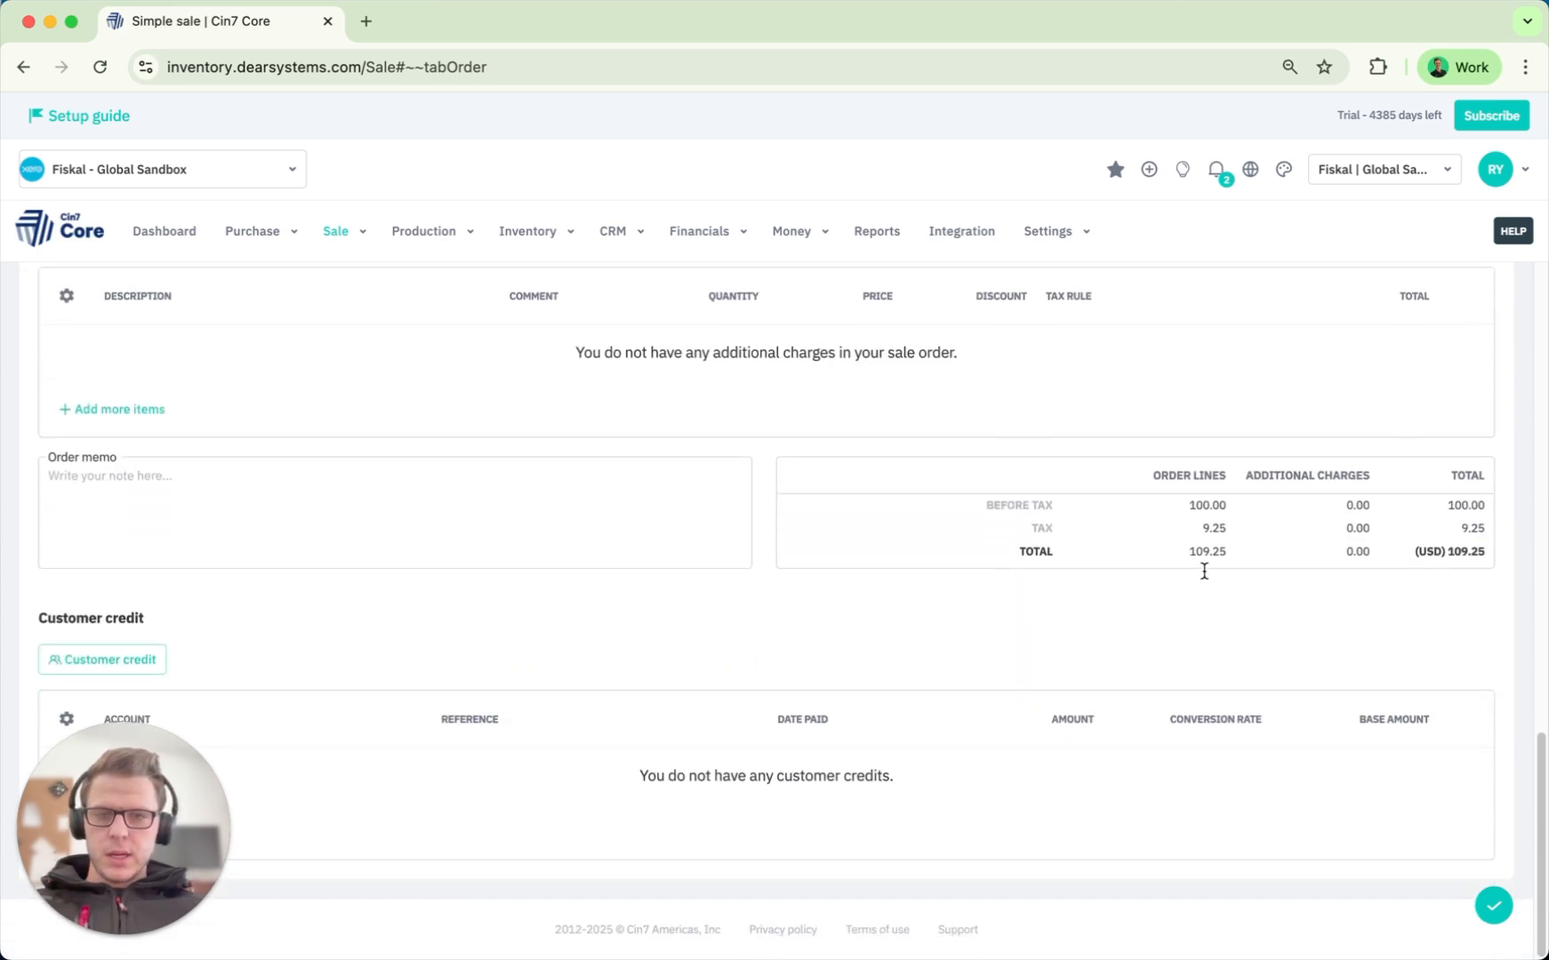
left_click_drag(152, 824, 359, 821)
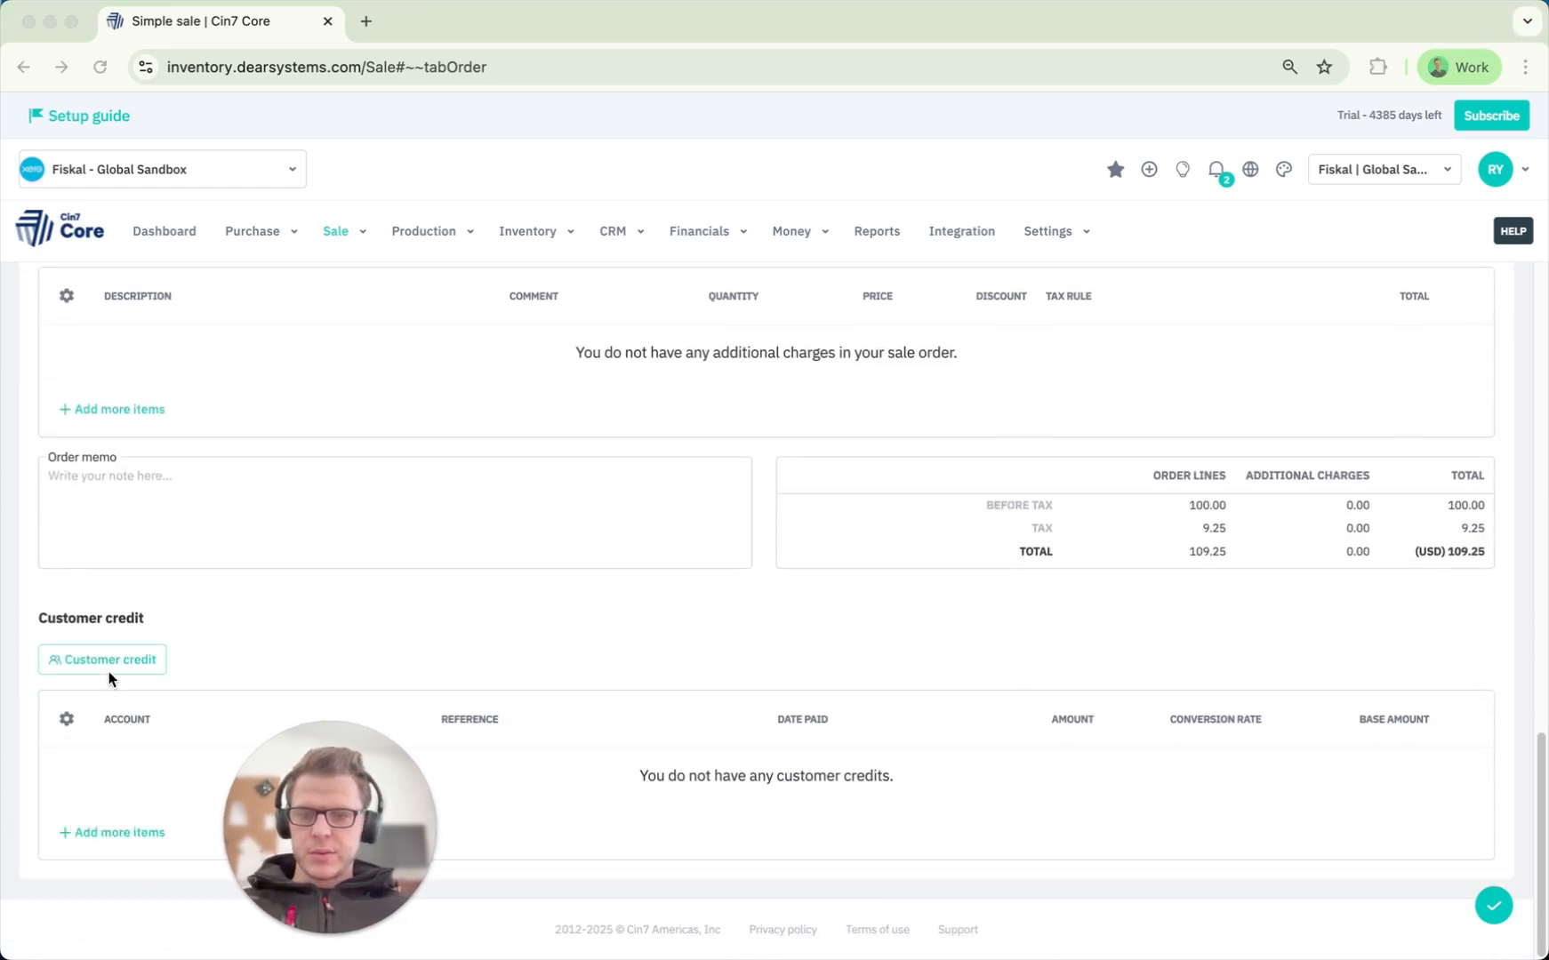
scroll(503, 705, "up", 2)
scroll(502, 705, "up", 1)
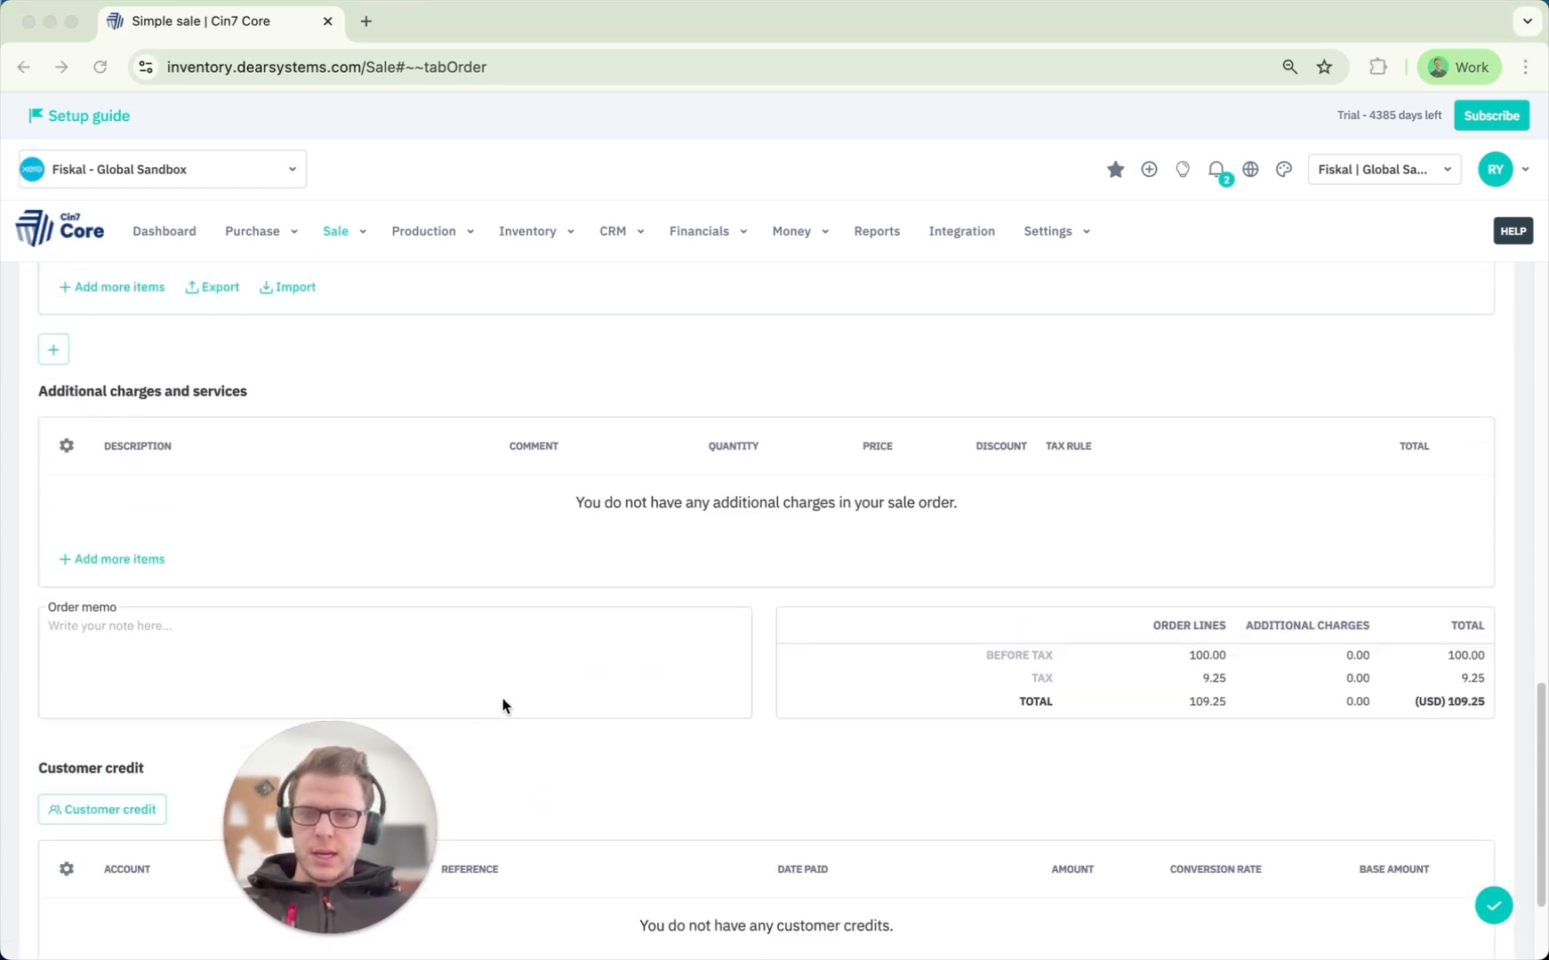
scroll(693, 611, "up", 5)
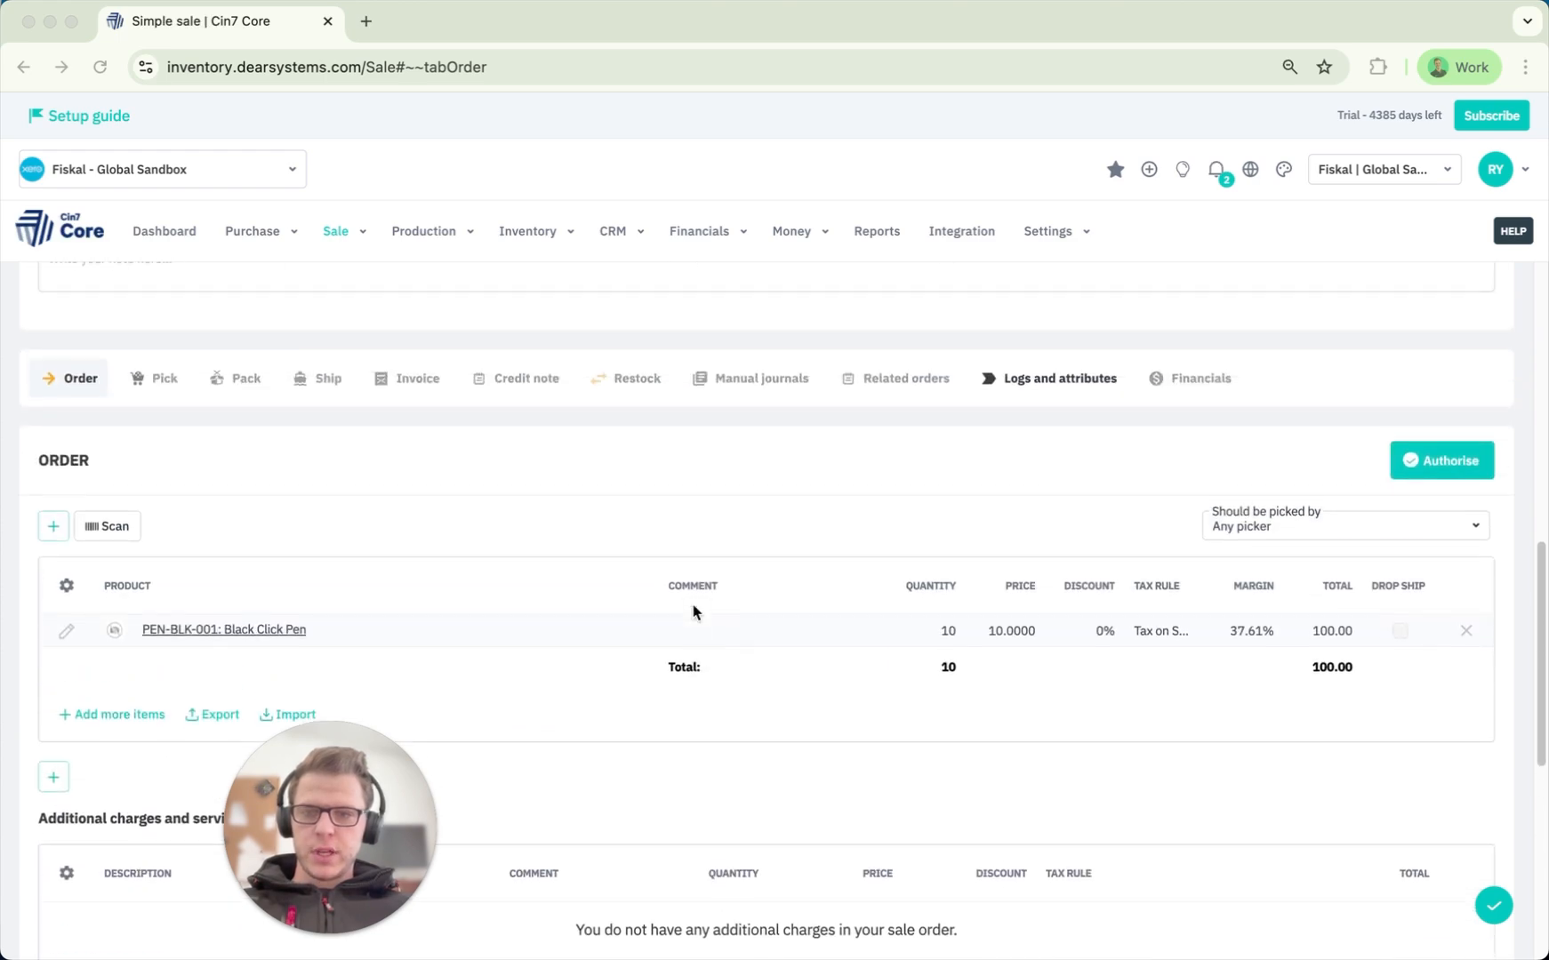
scroll(694, 612, "down", 7)
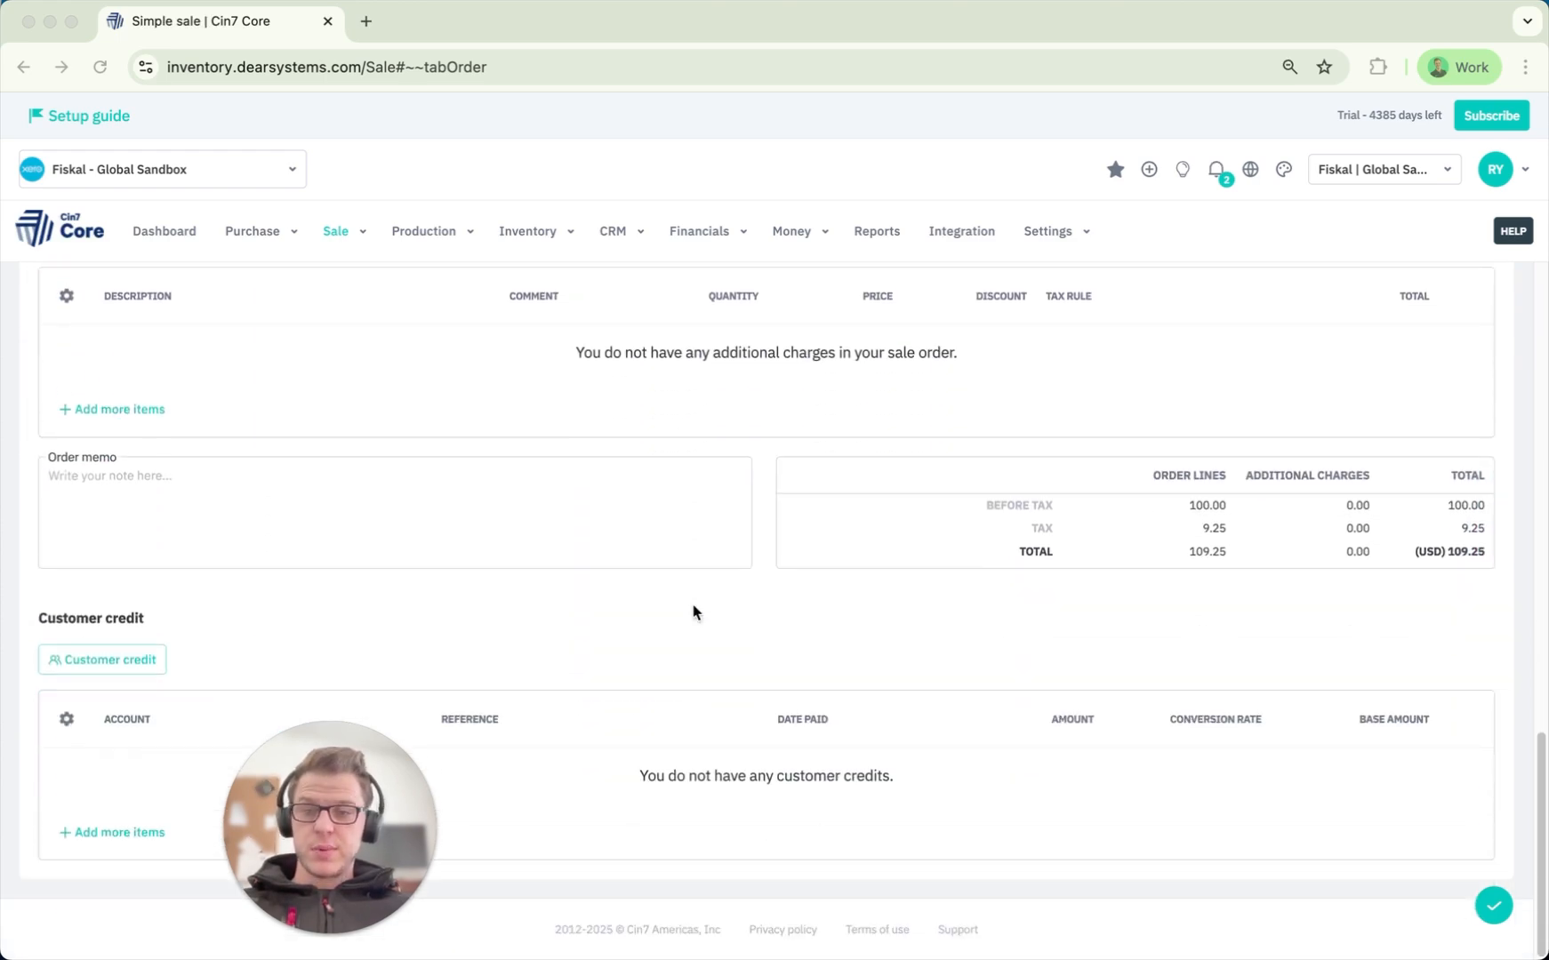
scroll(693, 612, "up", 5)
scroll(693, 612, "up", 1)
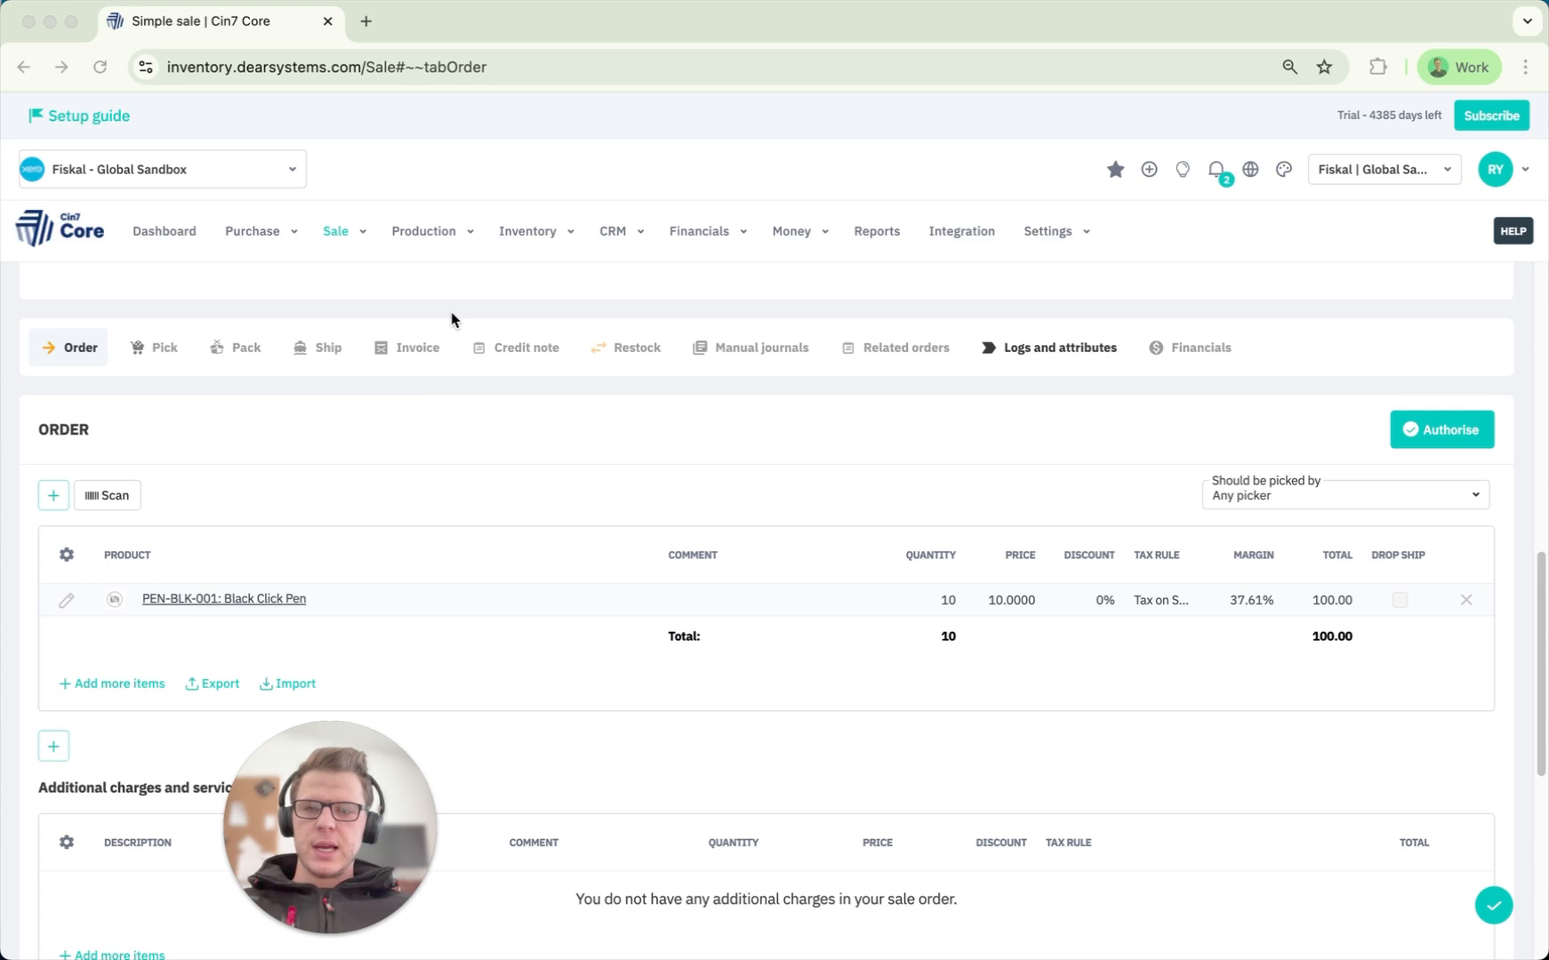
left_click(1455, 433)
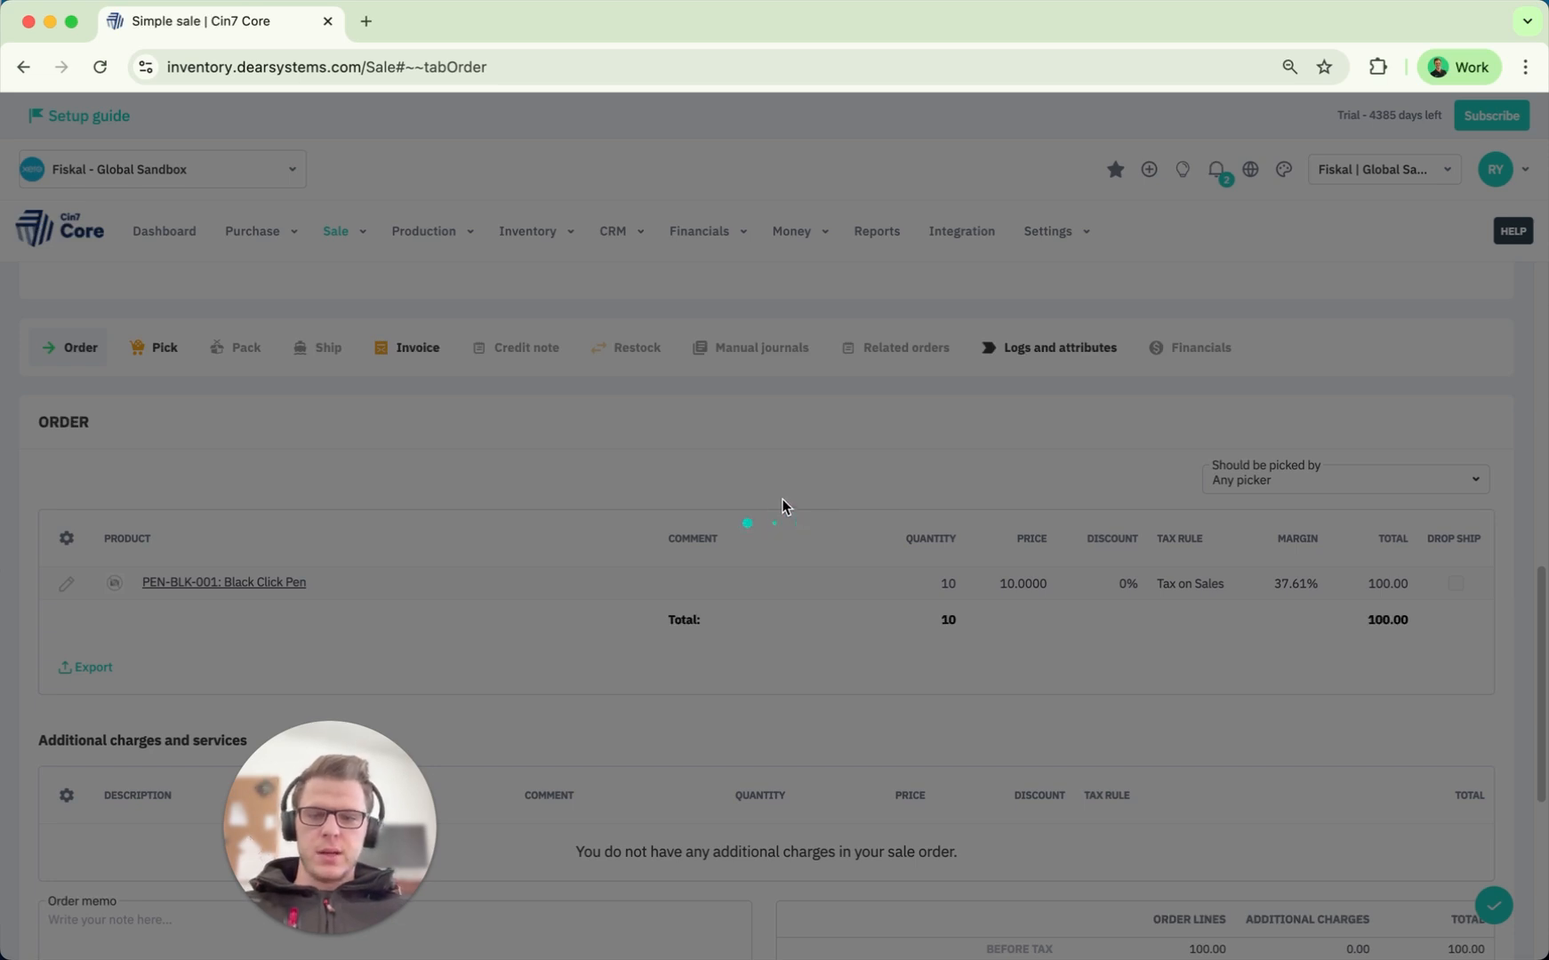
Choose to email the order as a Sales Order document.
scroll(782, 507, "up", 2)
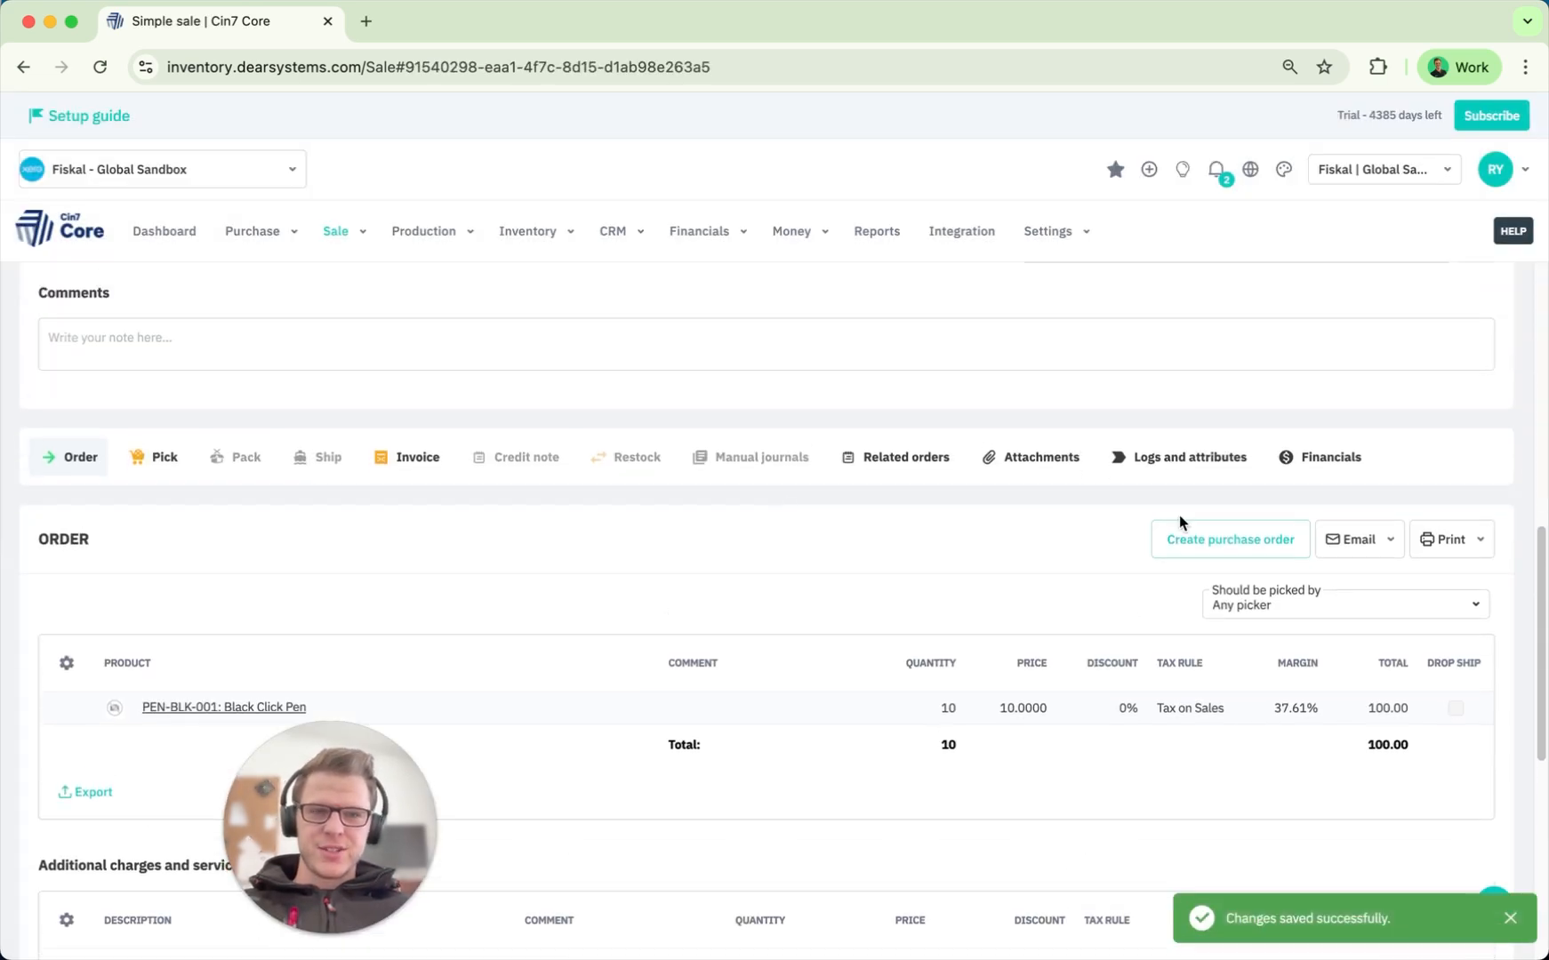
left_click(1392, 545)
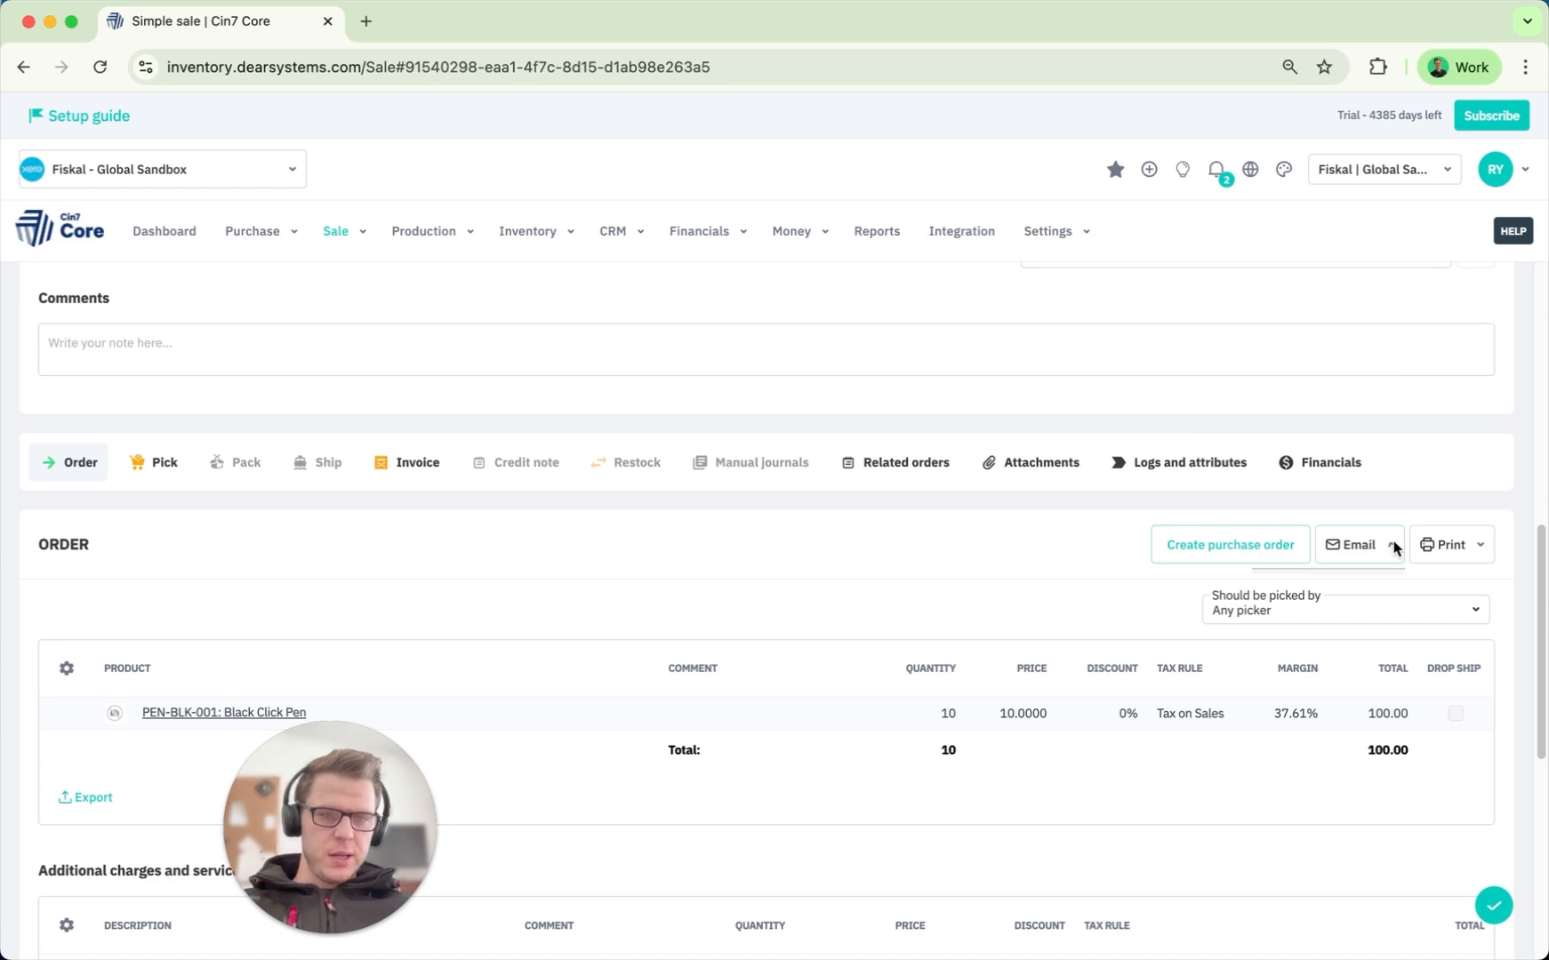
left_click(1270, 590)
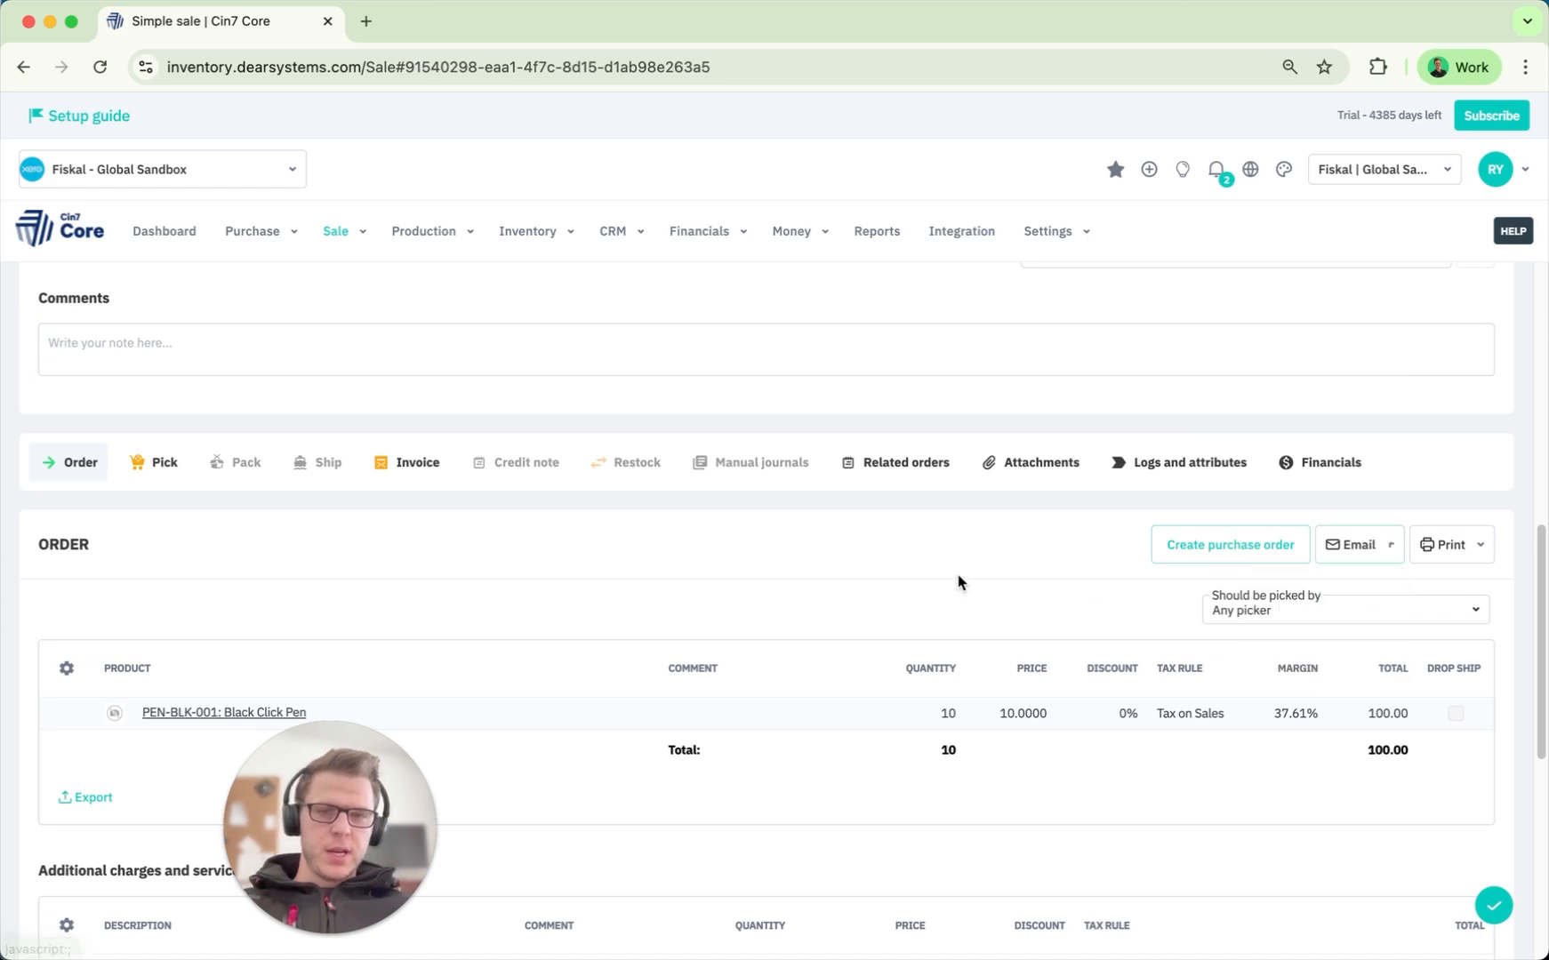
left_click(1402, 557)
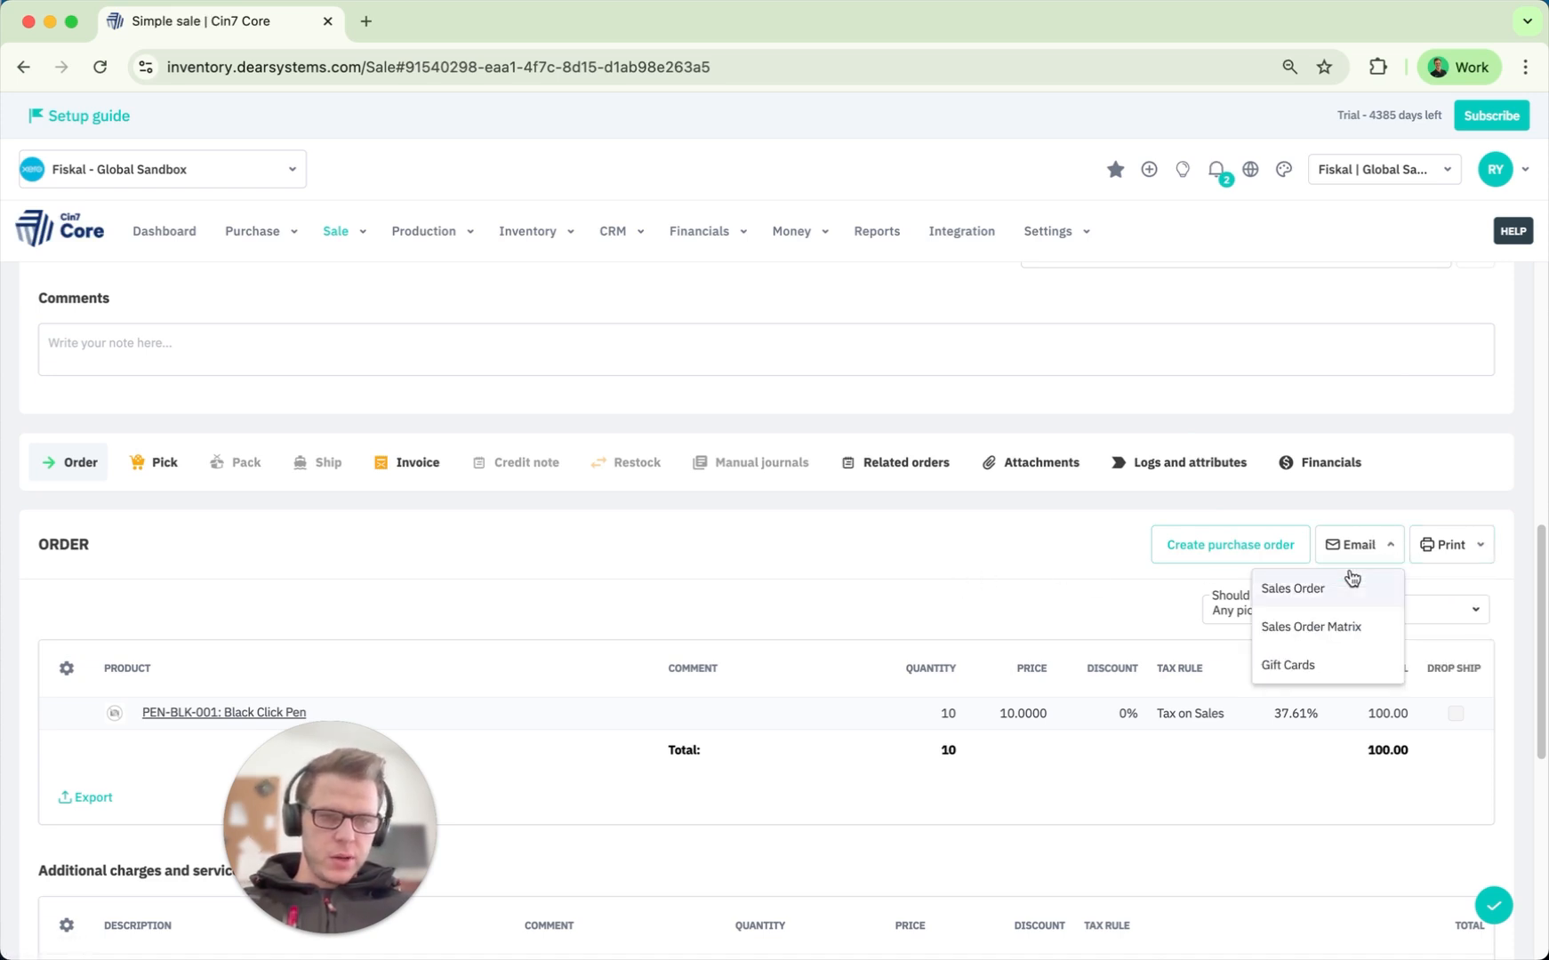
left_click(1350, 583)
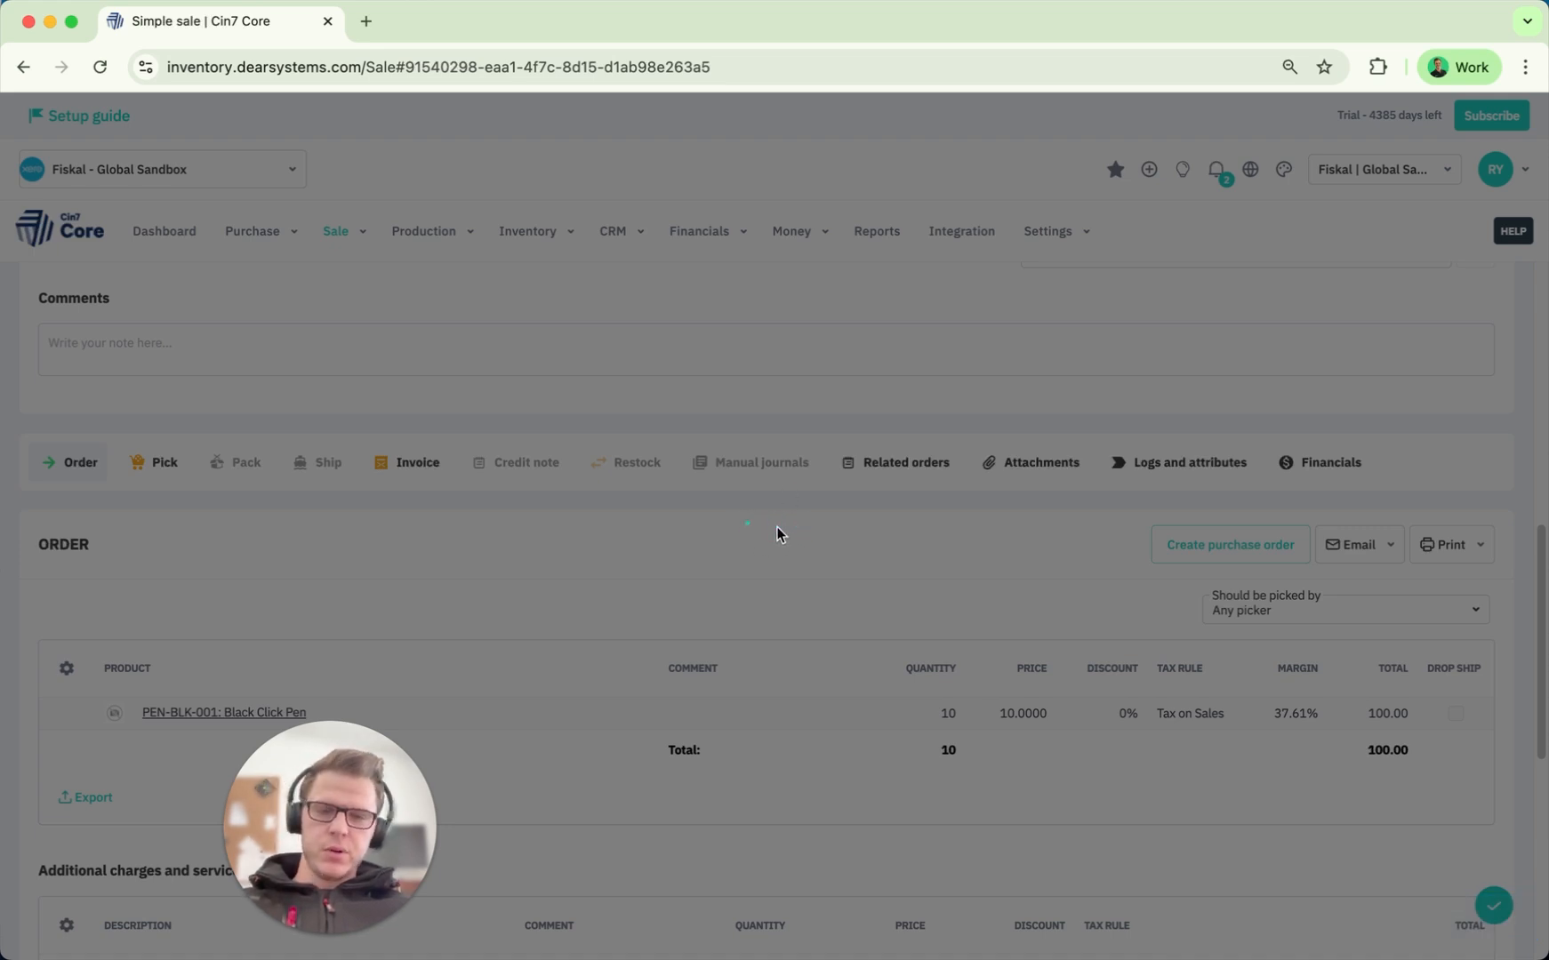
Close the unsent email and print the Sales Order PDF, cancelling the save prompt.
scroll(576, 693, "down", 1)
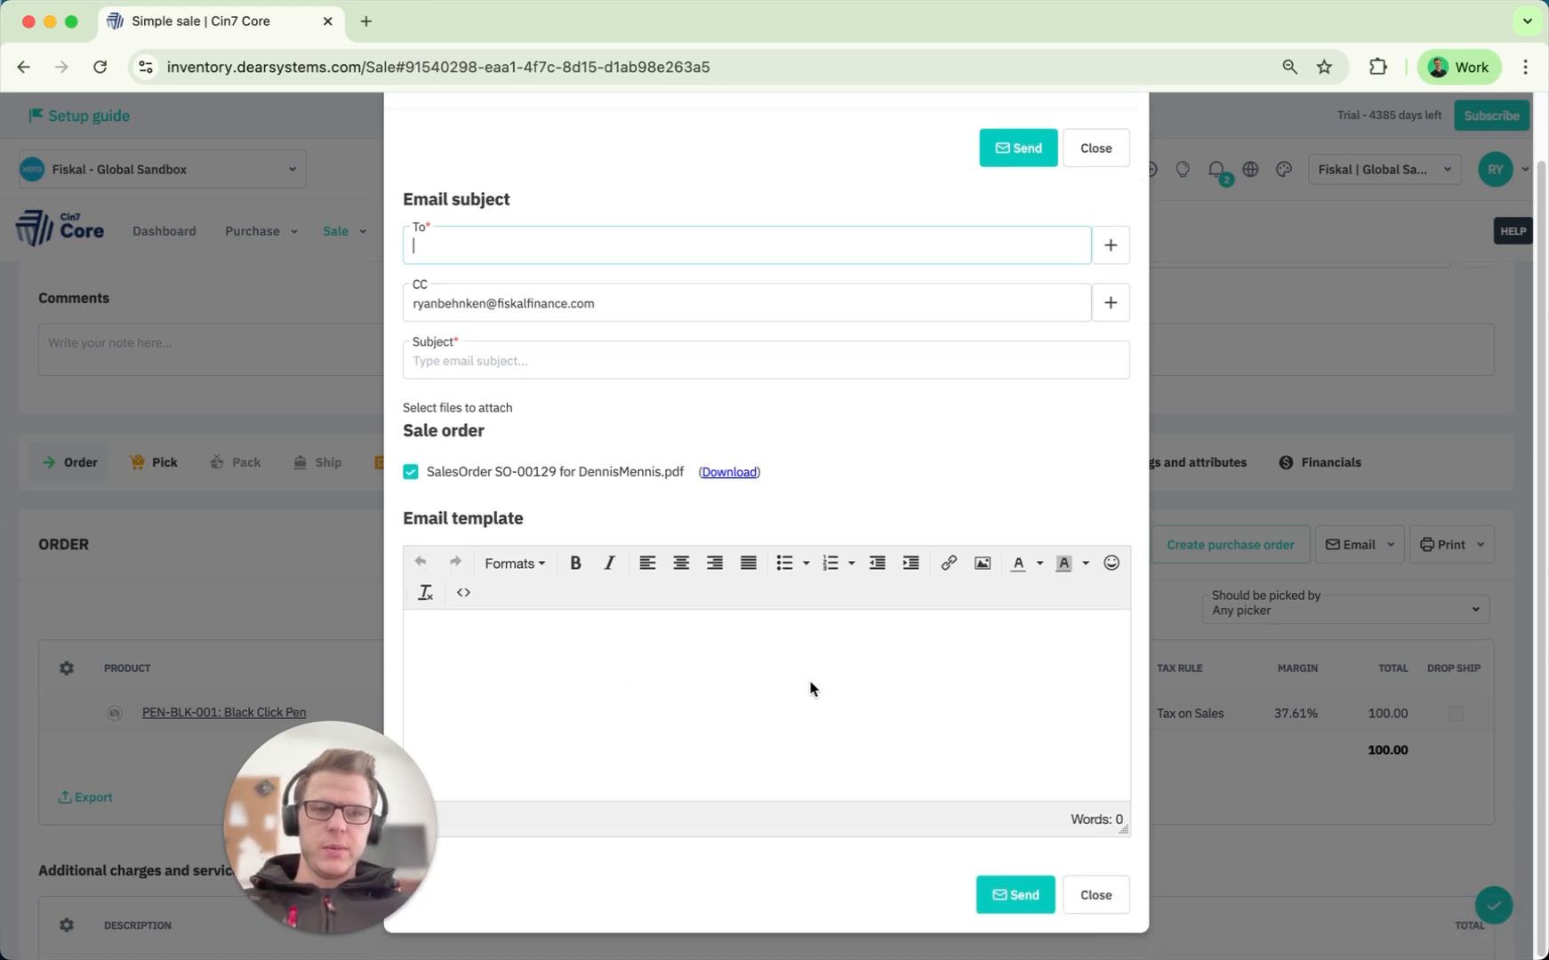
left_click(1095, 895)
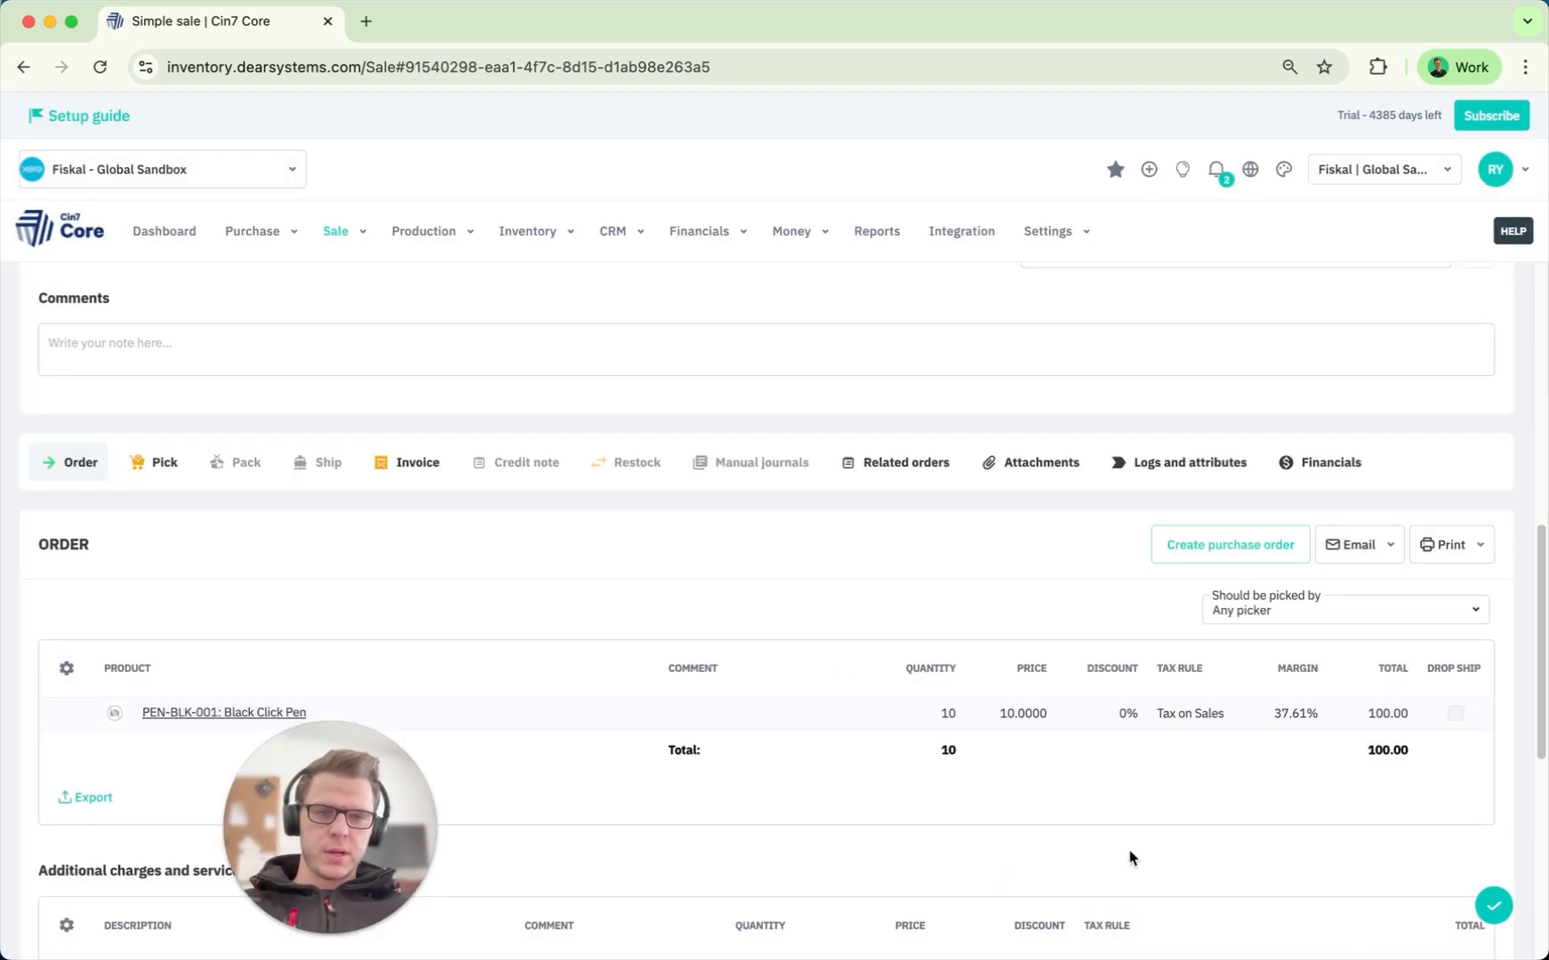
left_click(1450, 556)
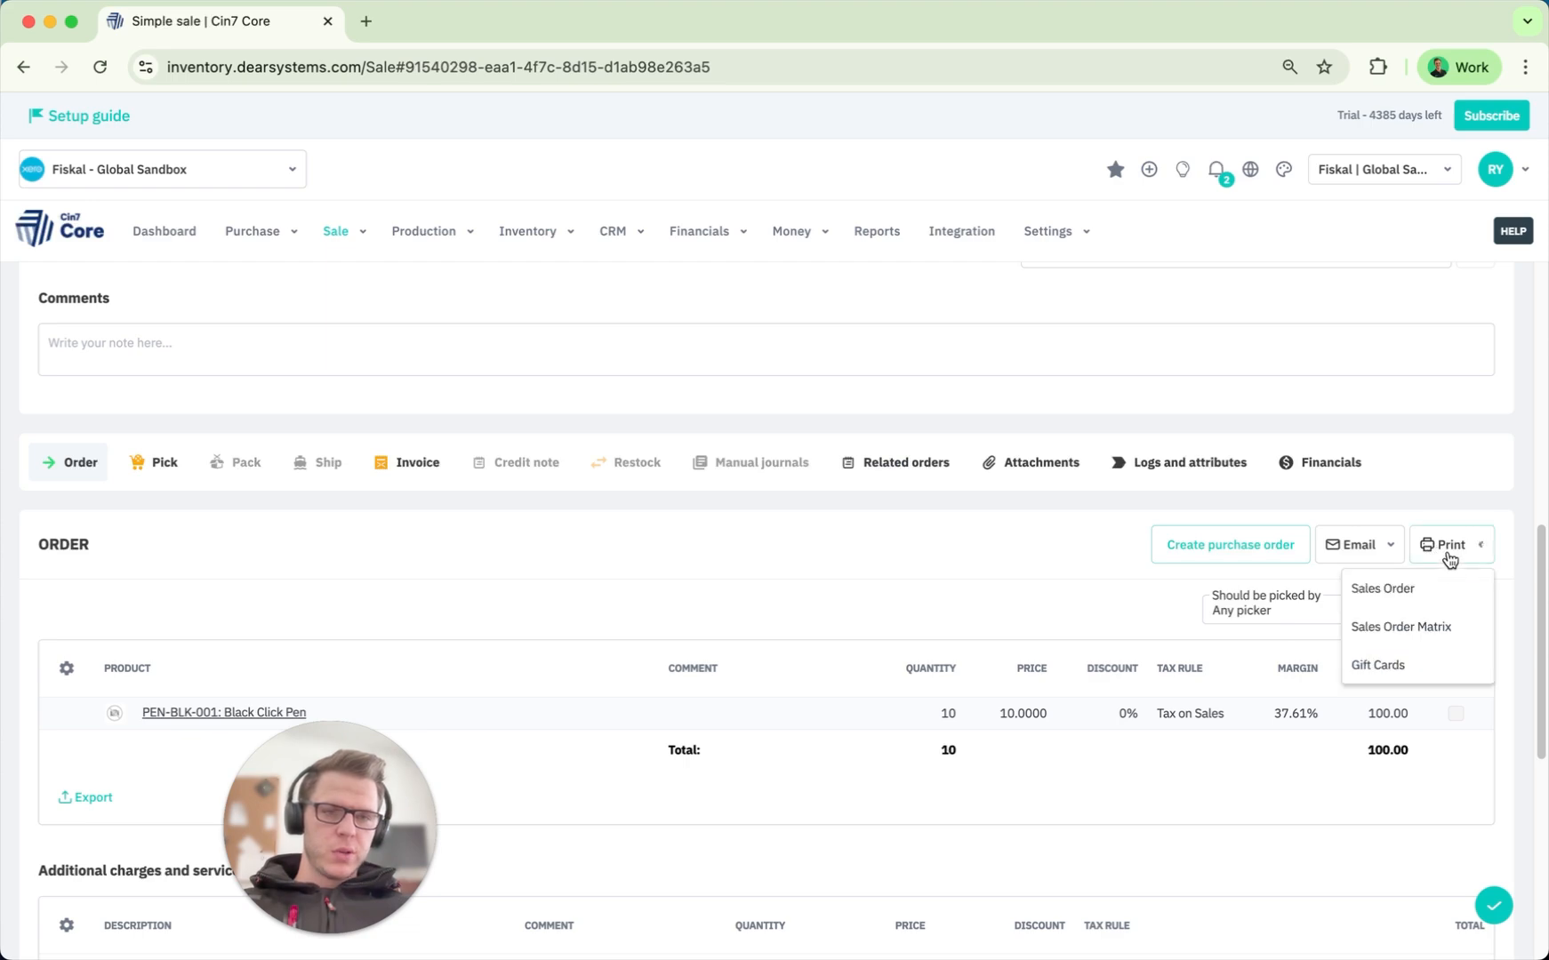
left_click(1383, 593)
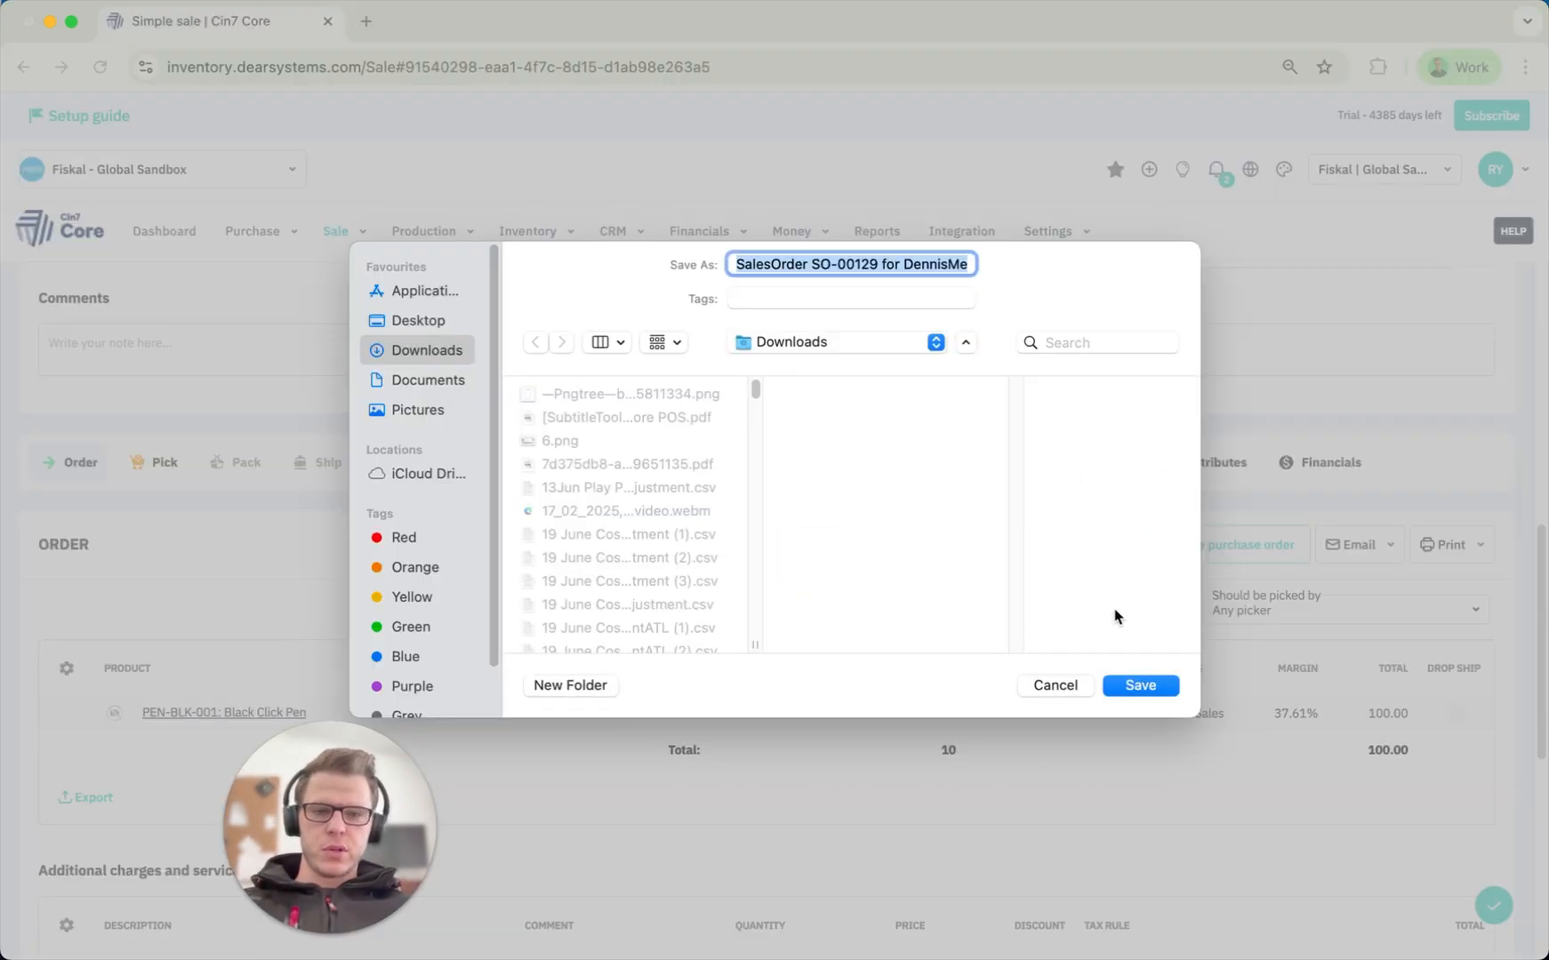
left_click(1065, 688)
Scroll down to the sale's empty Customer credit section.
scroll(730, 558, "down", 6)
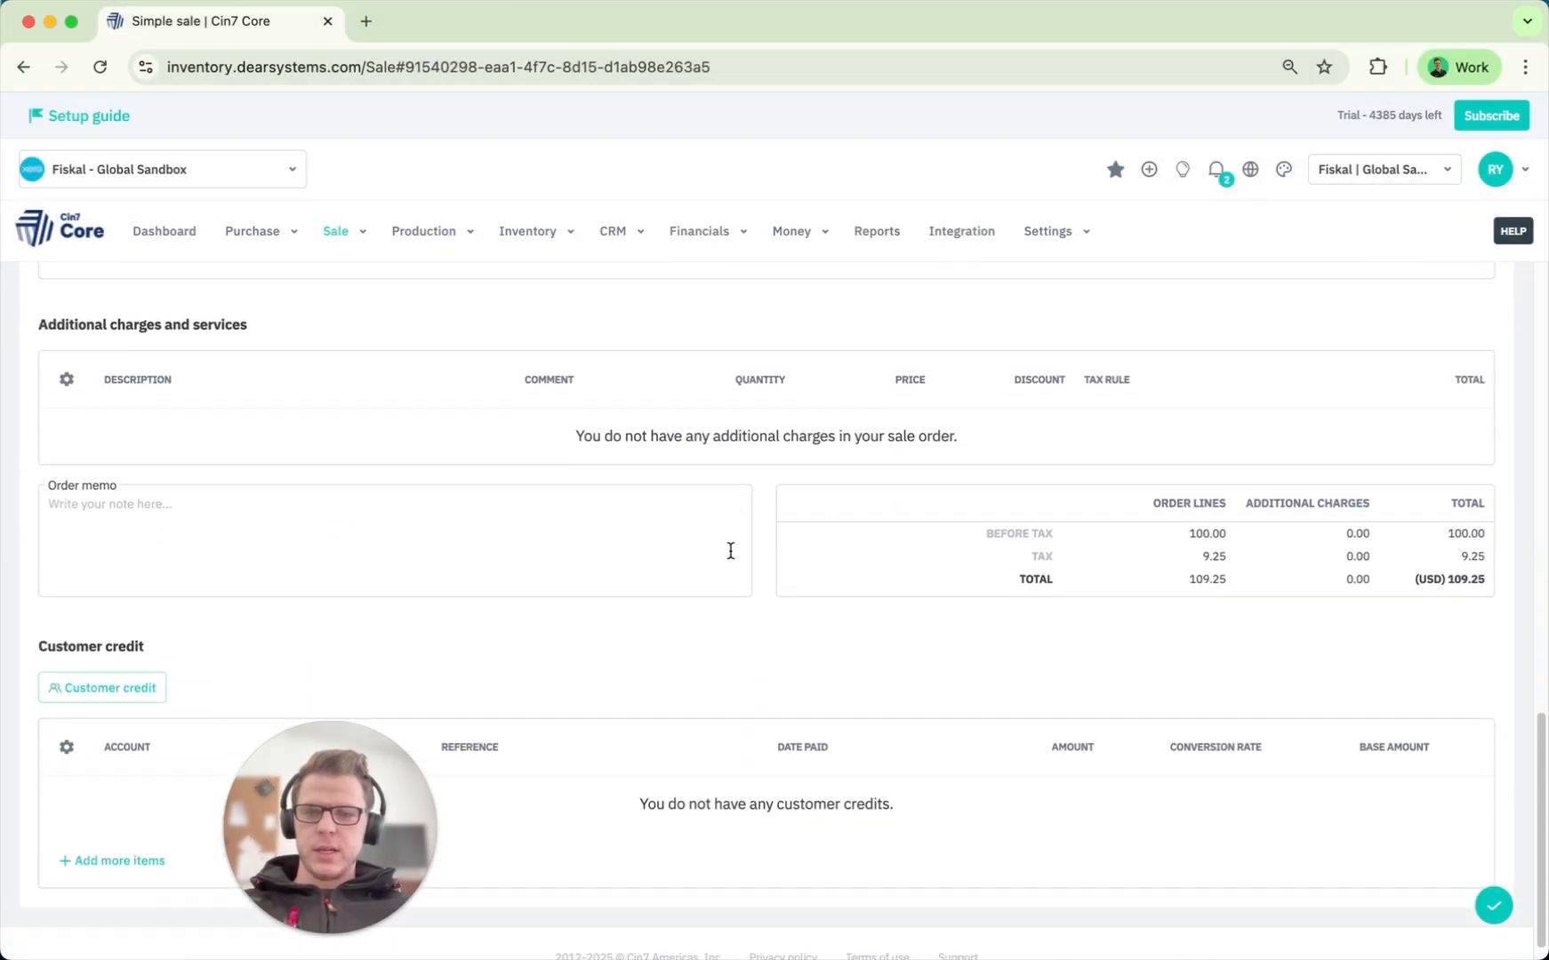
scroll(730, 557, "up", 10)
scroll(730, 558, "down", 6)
scroll(729, 557, "down", 5)
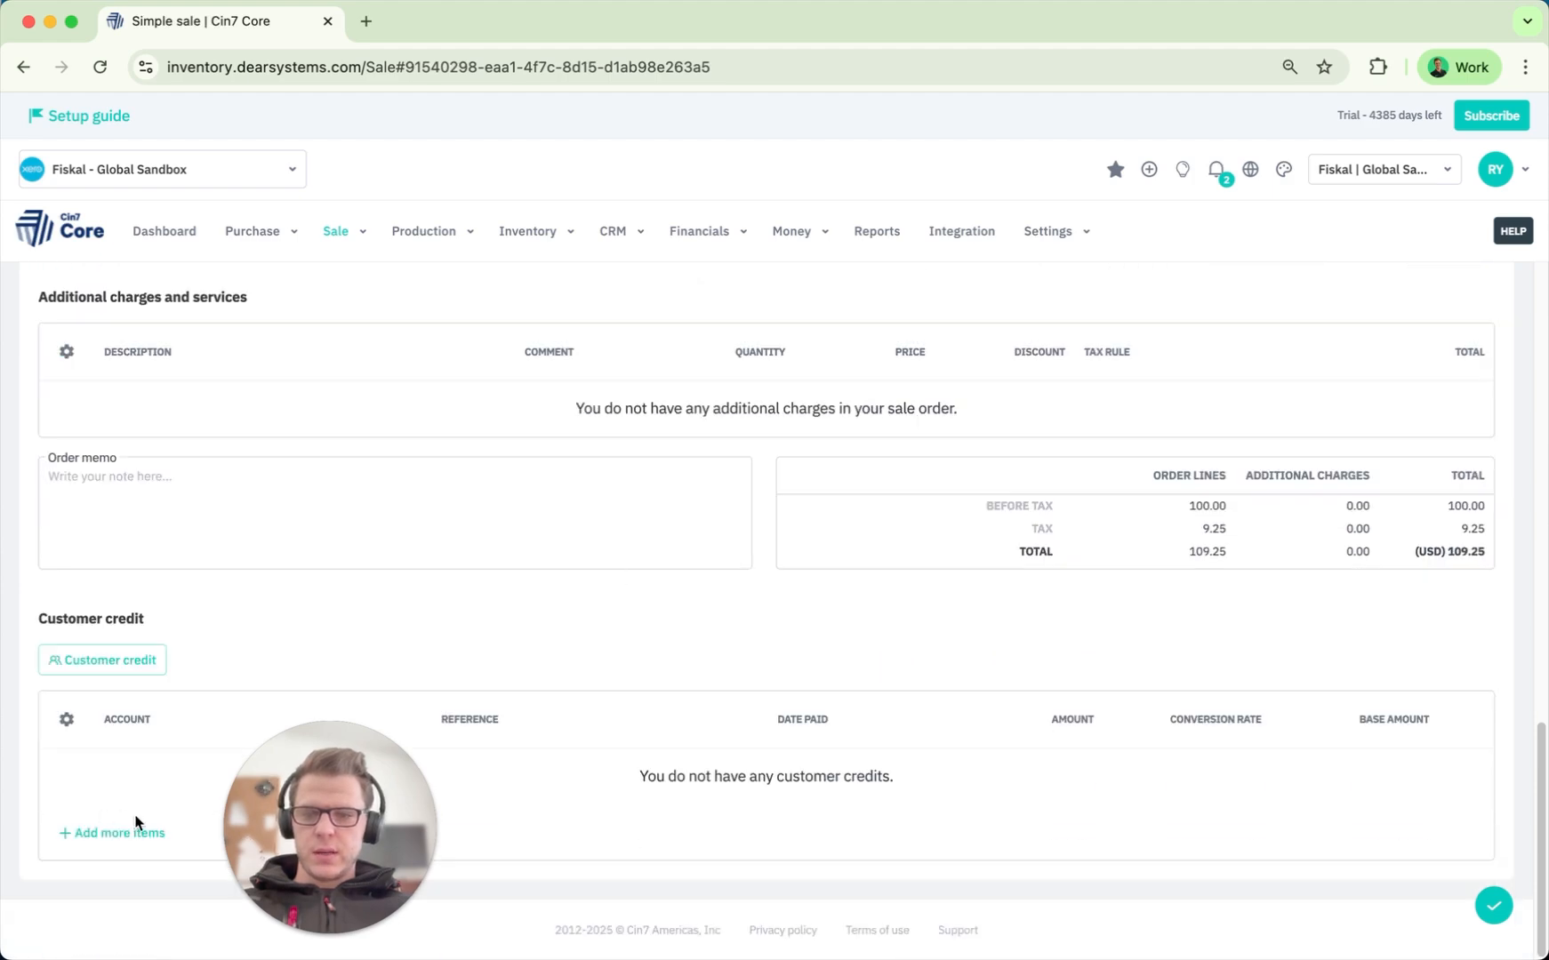
left_click(105, 662)
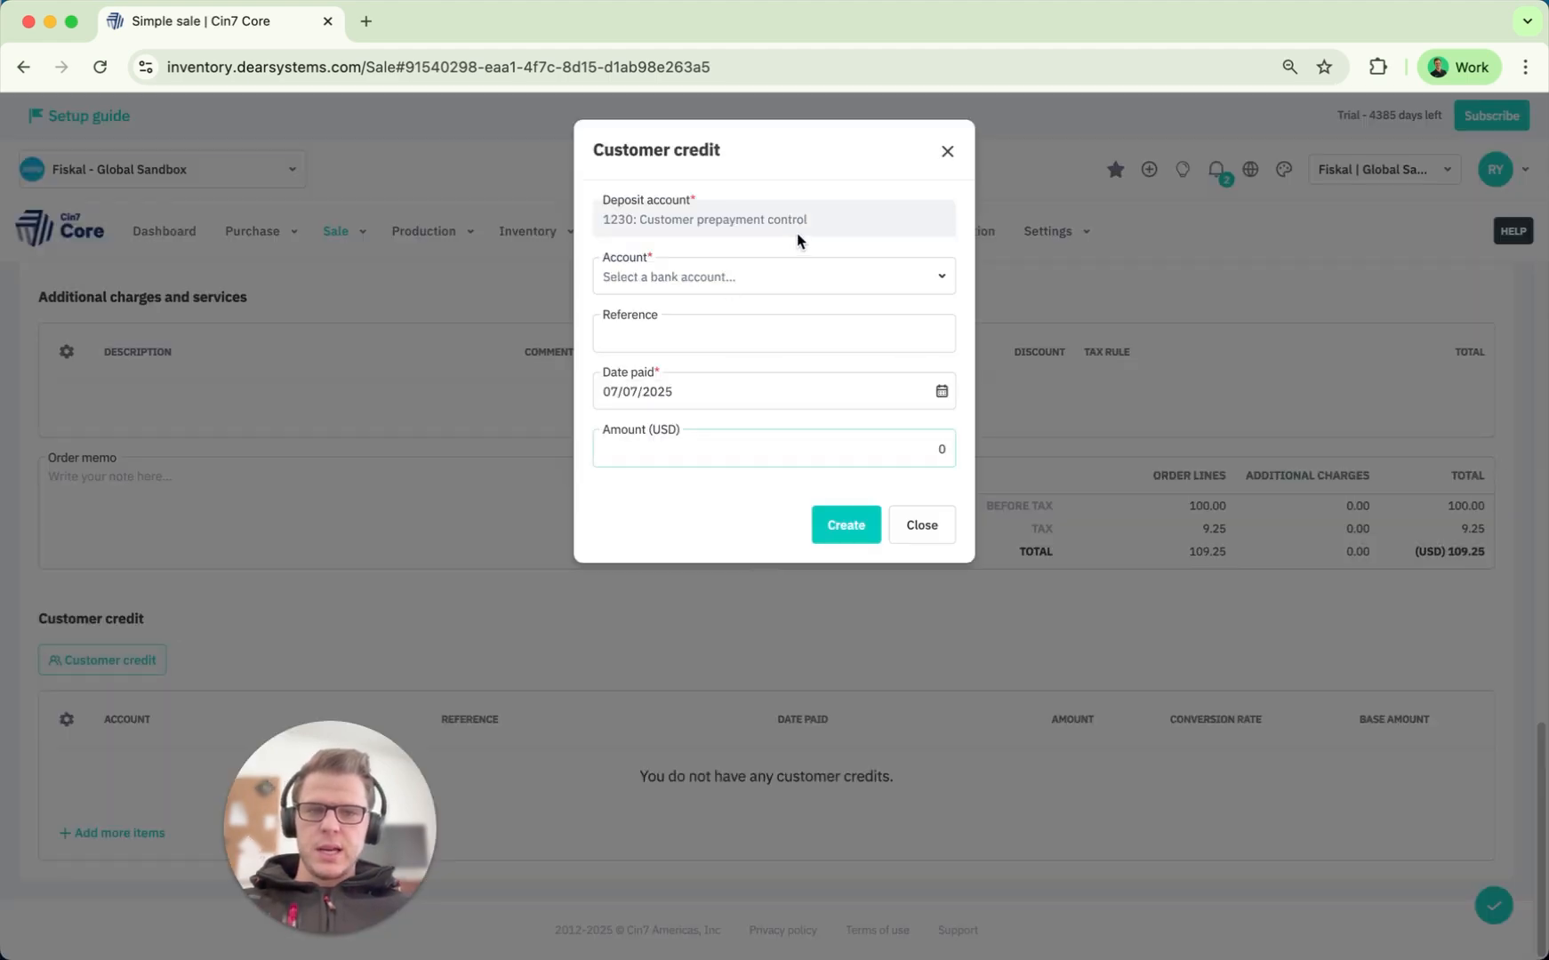
left_click_drag(810, 230, 607, 231)
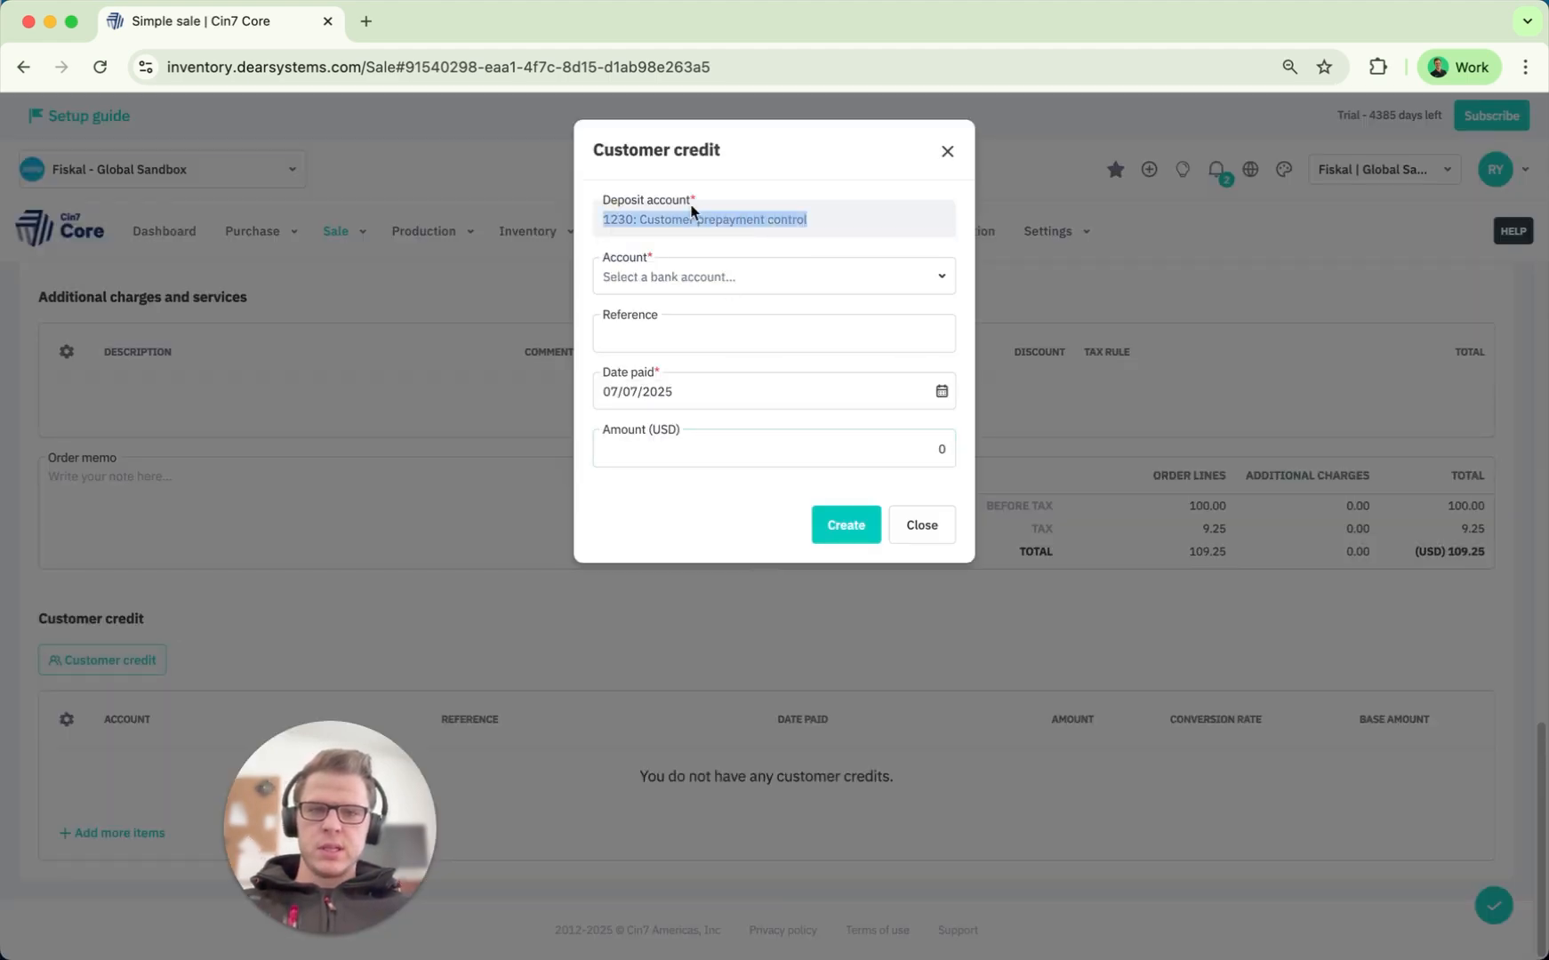
left_click(834, 229)
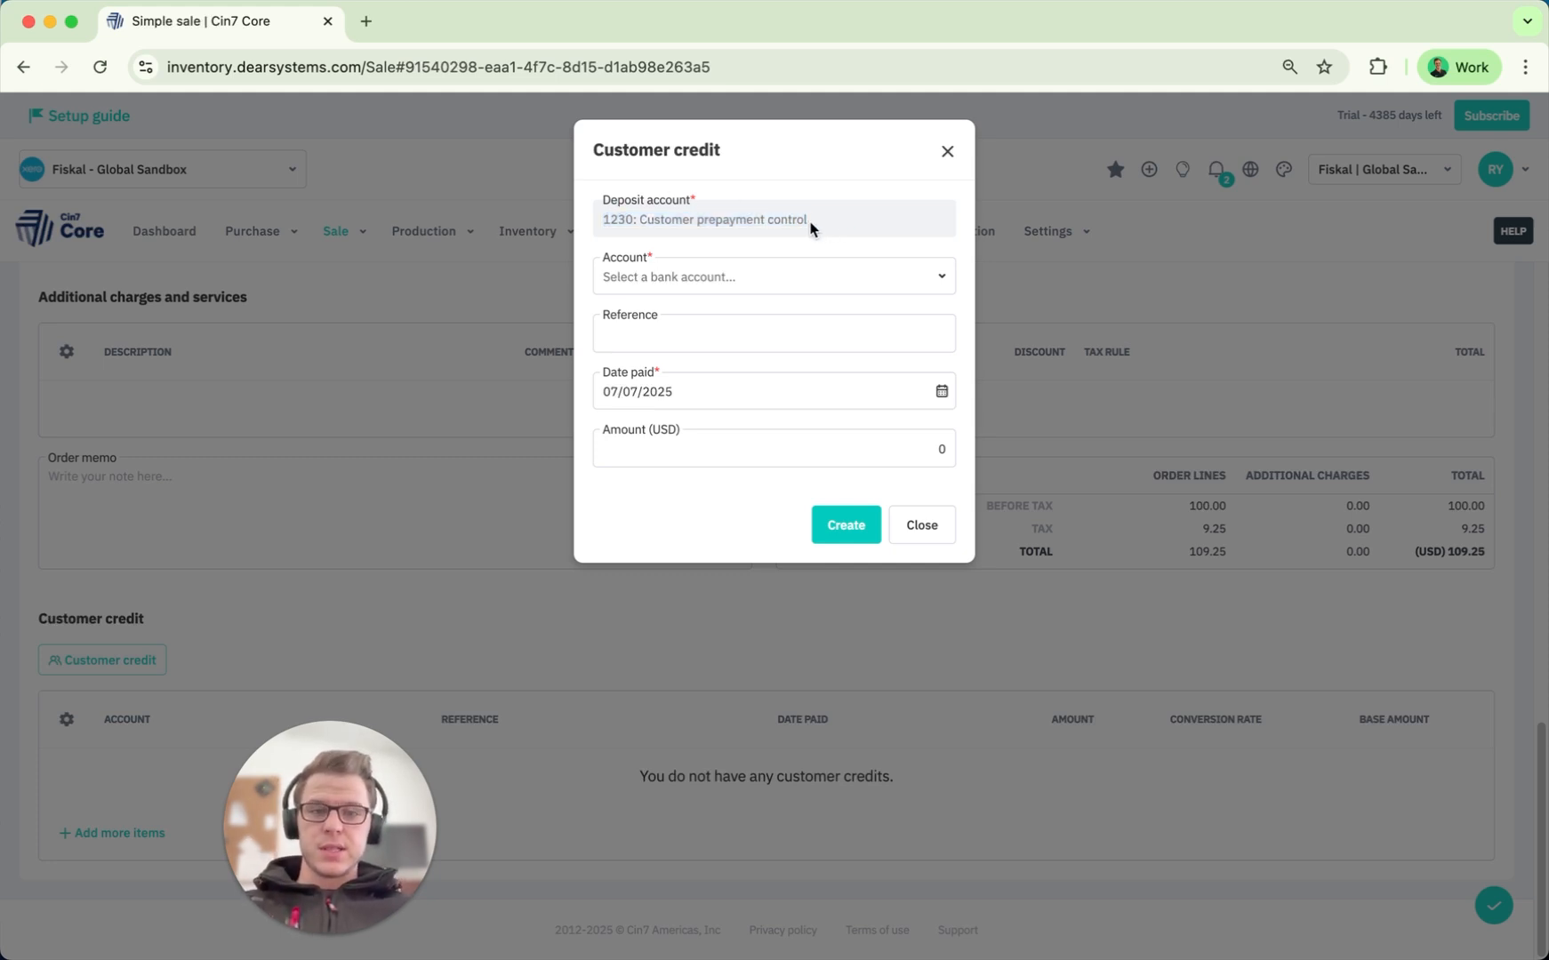
left_click_drag(811, 229, 610, 228)
left_click(840, 220)
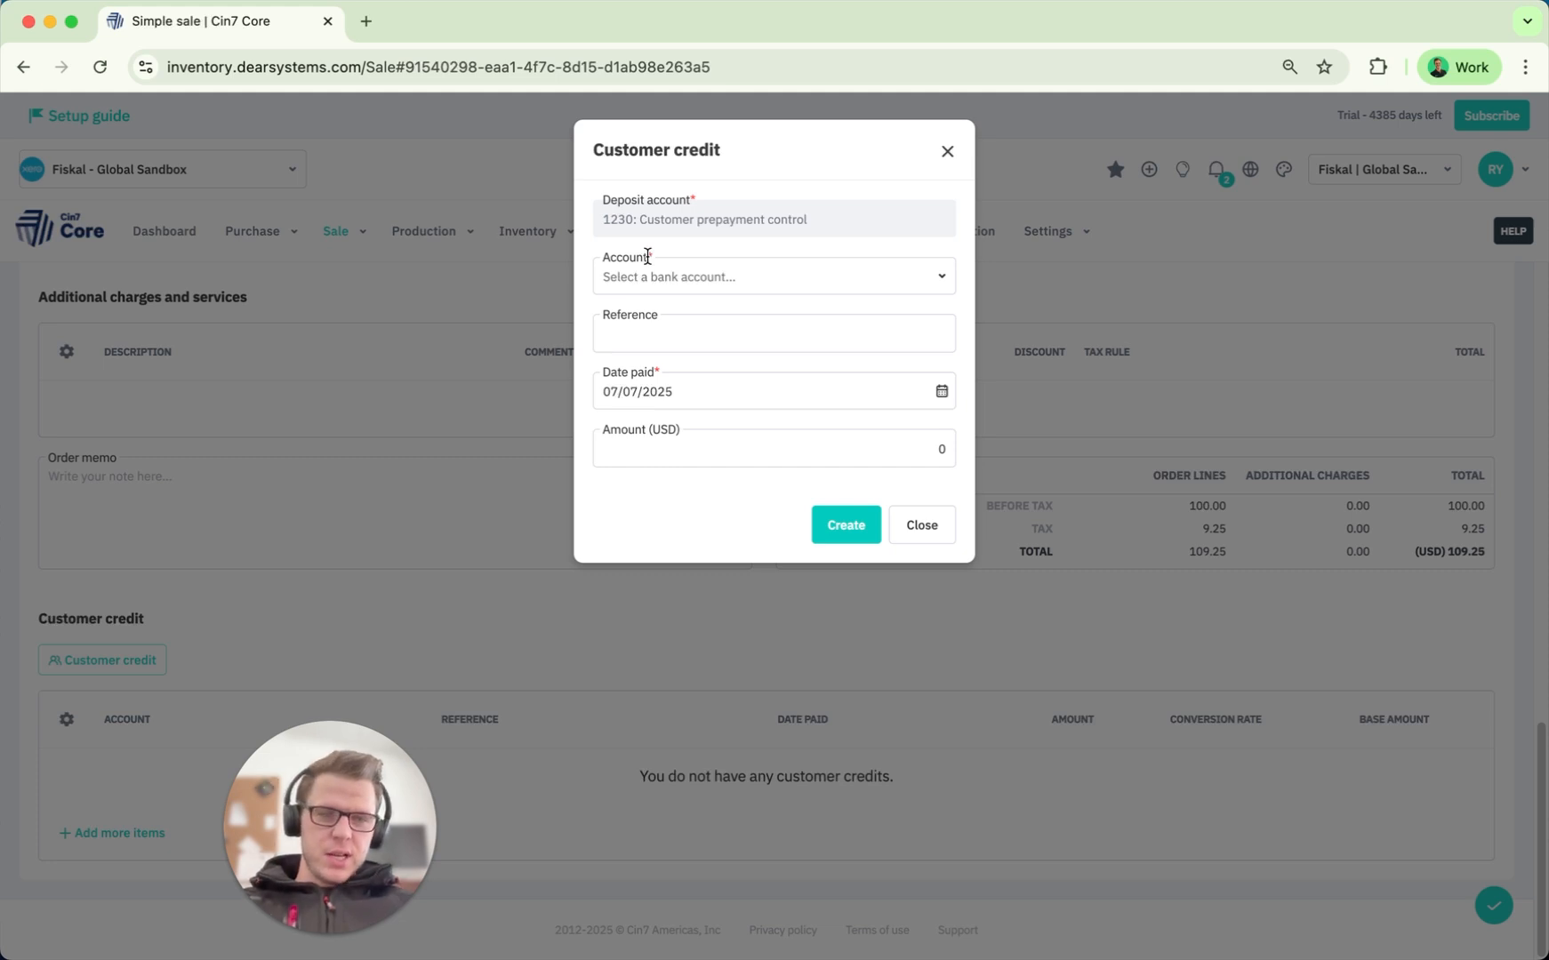
left_click(931, 526)
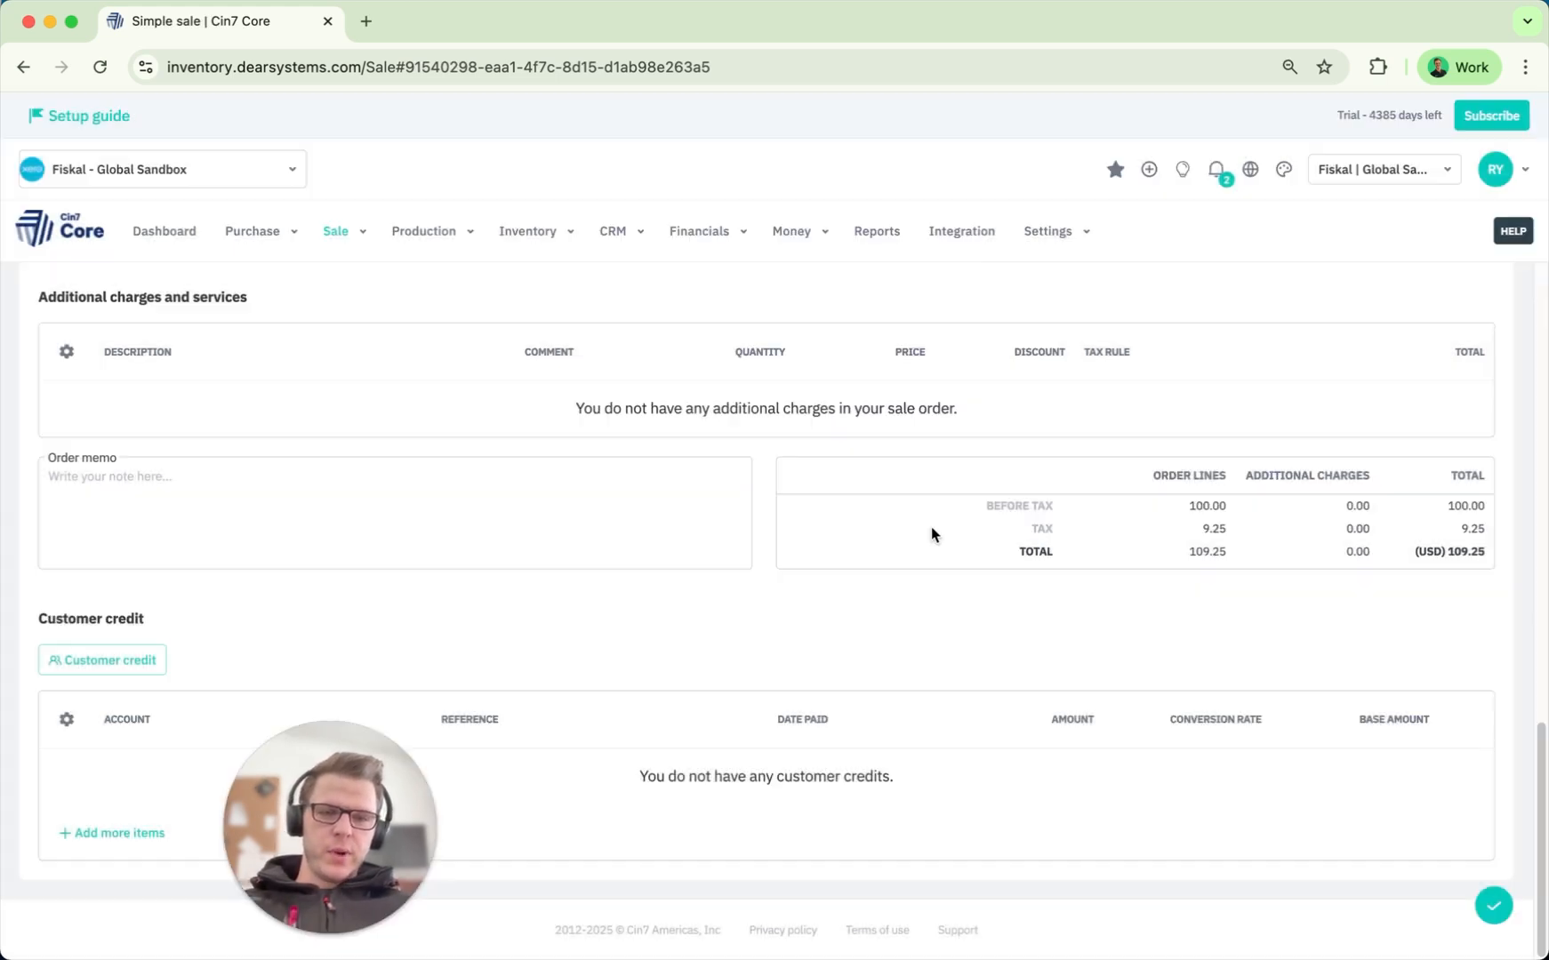
left_click_drag(1482, 551, 1411, 549)
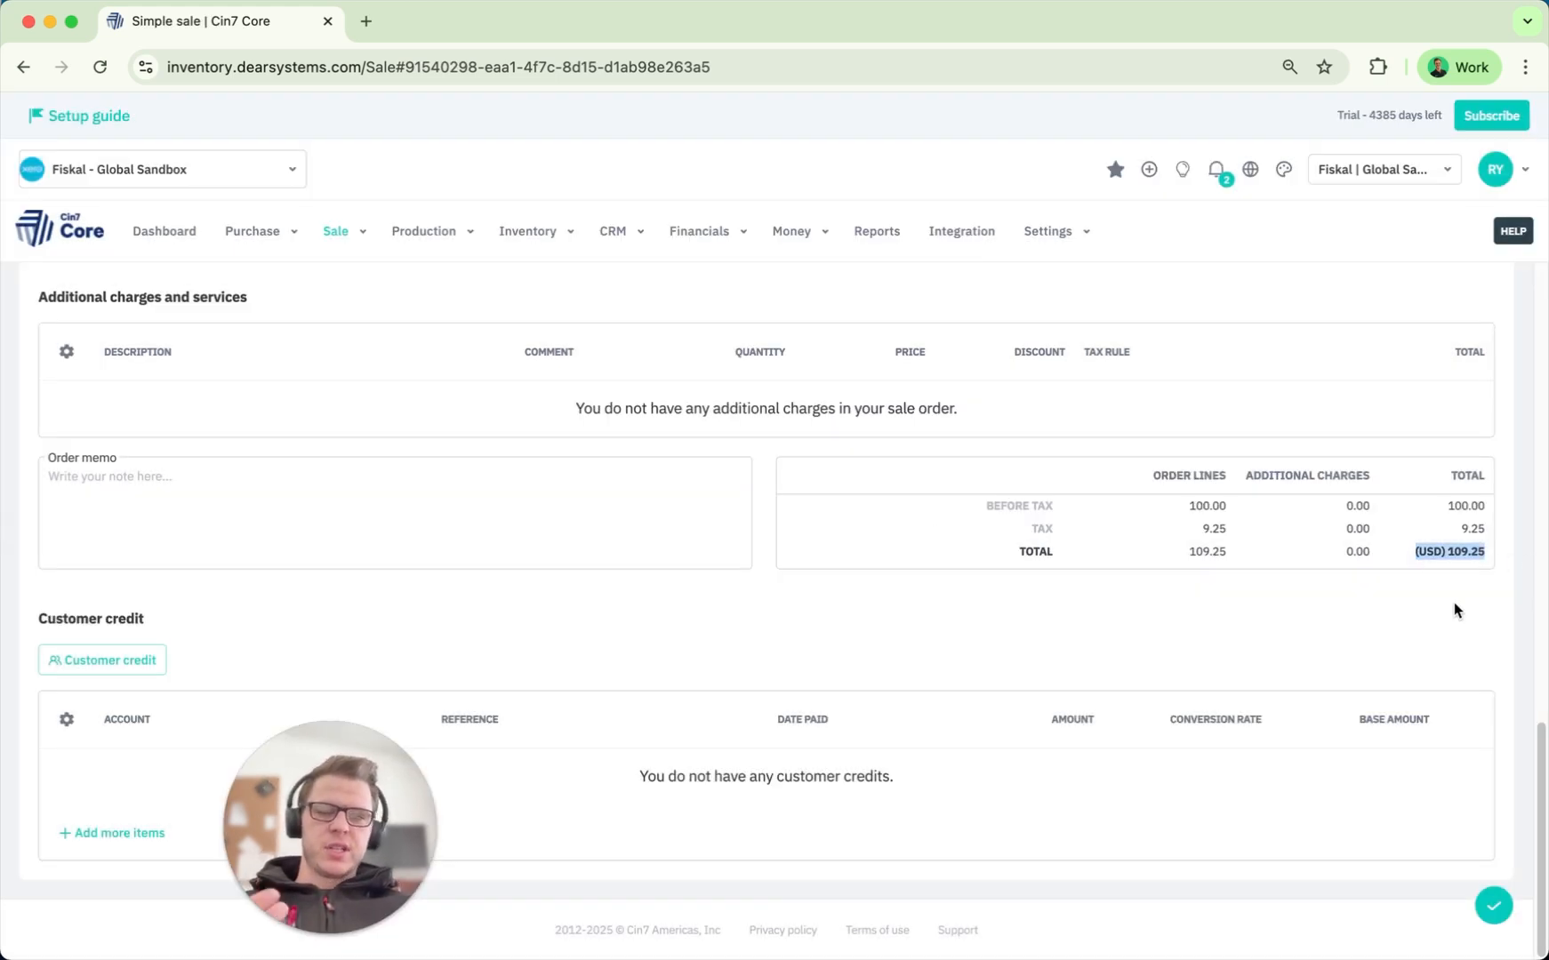
left_click(836, 648)
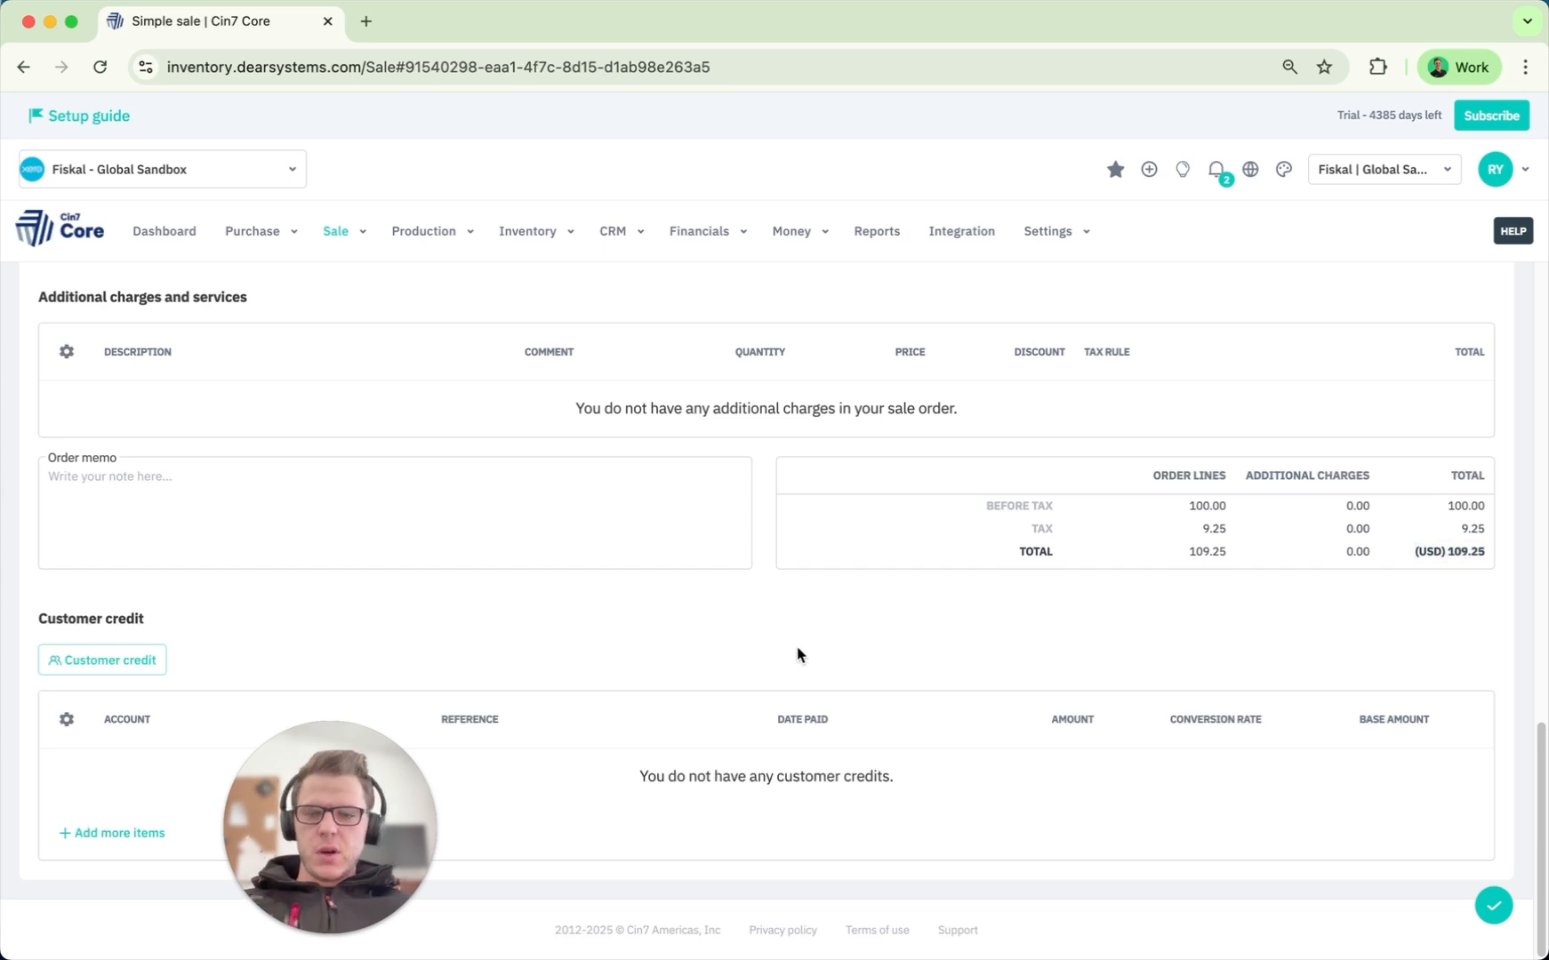
Create a 50.00 customer credit into 1001: Chase Cheque with a payment reference.
left_click(104, 668)
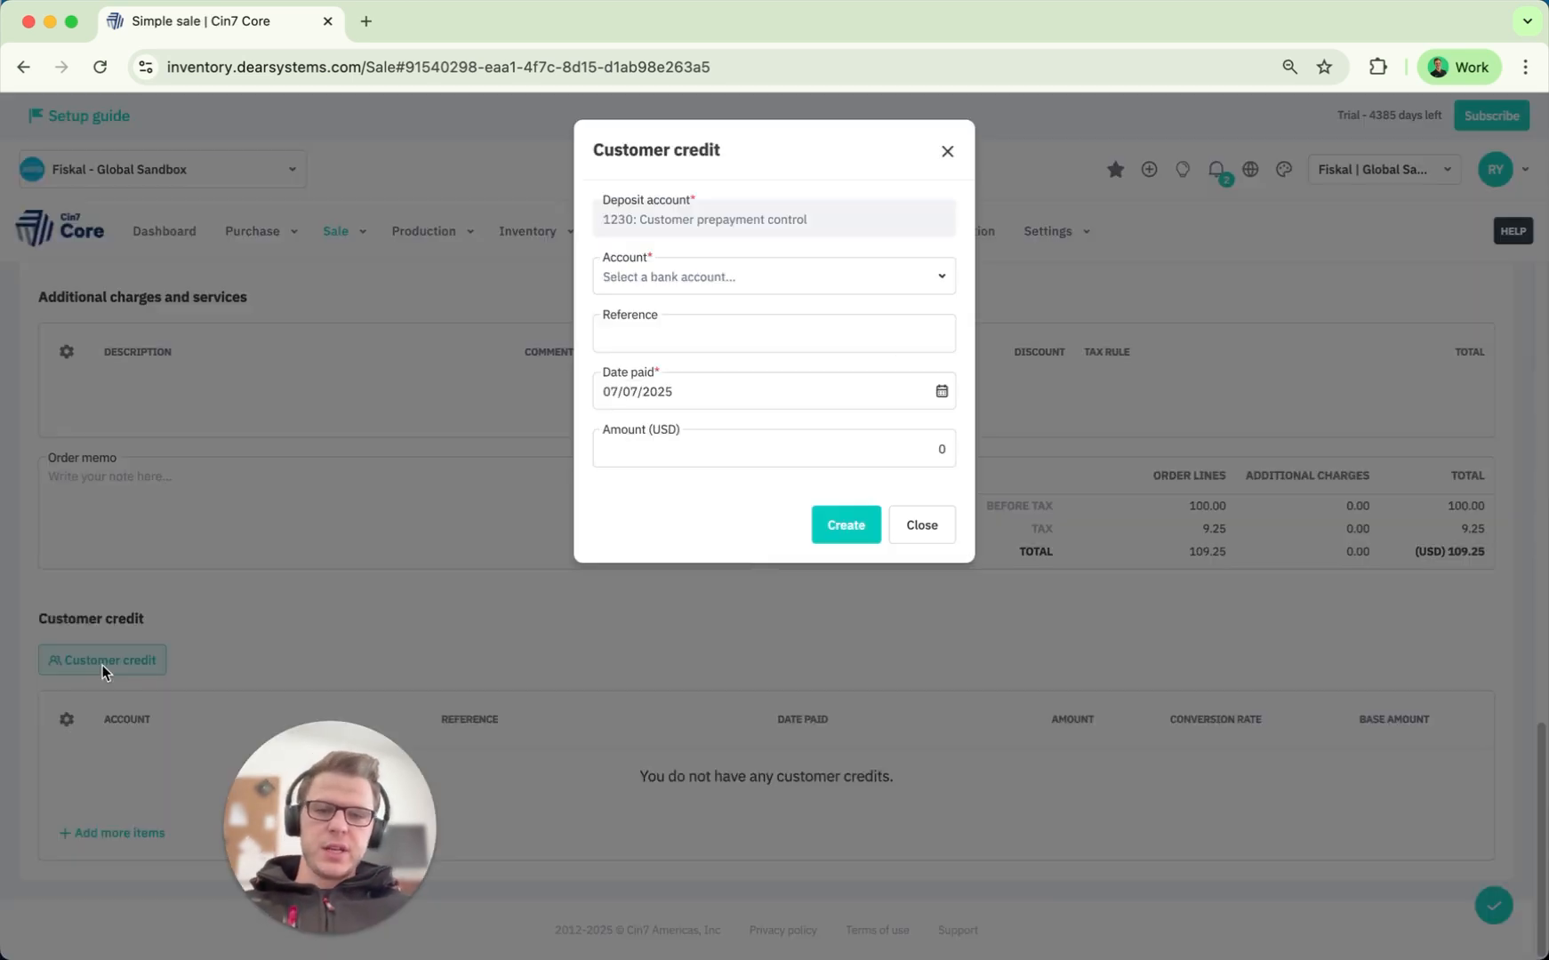
left_click(941, 283)
left_click(697, 322)
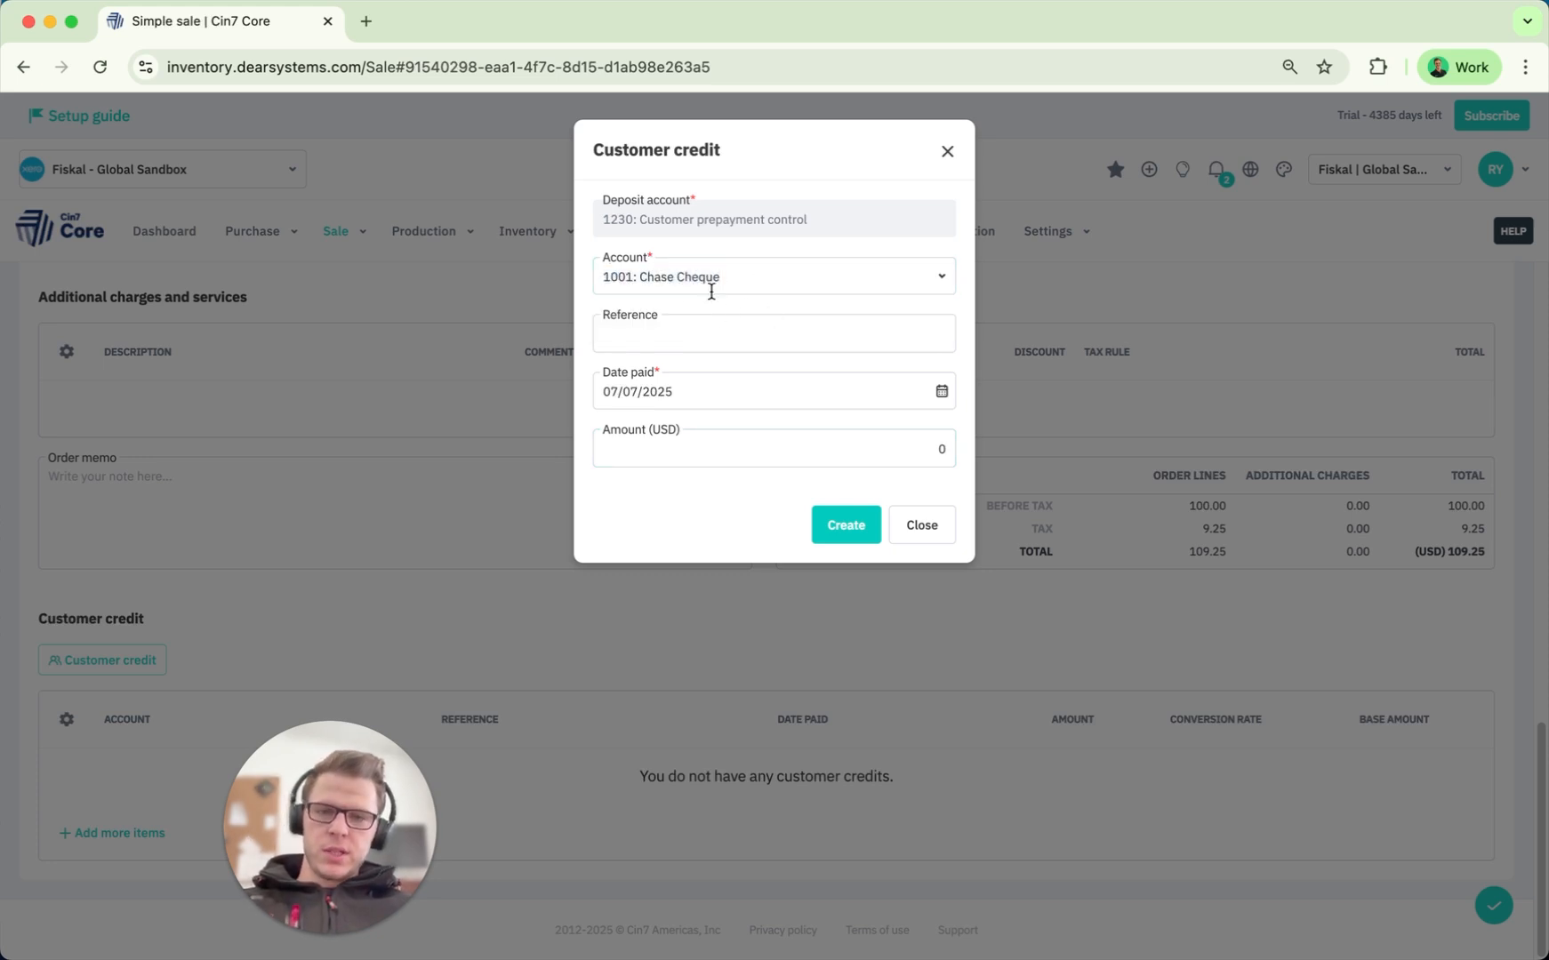
left_click(727, 337)
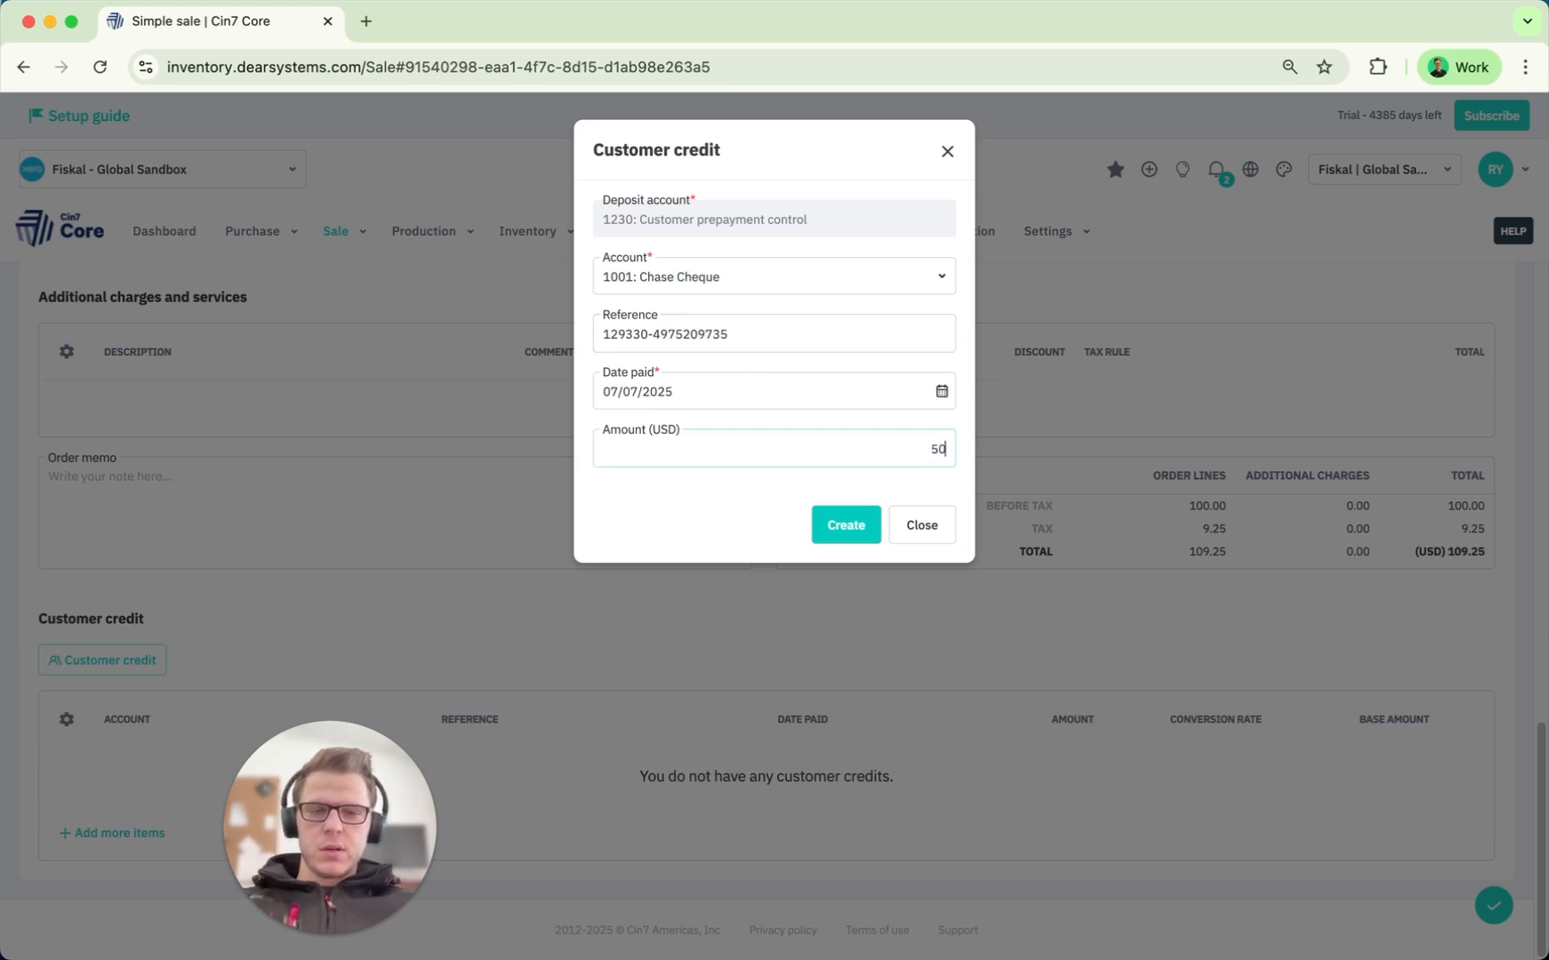
left_click(841, 528)
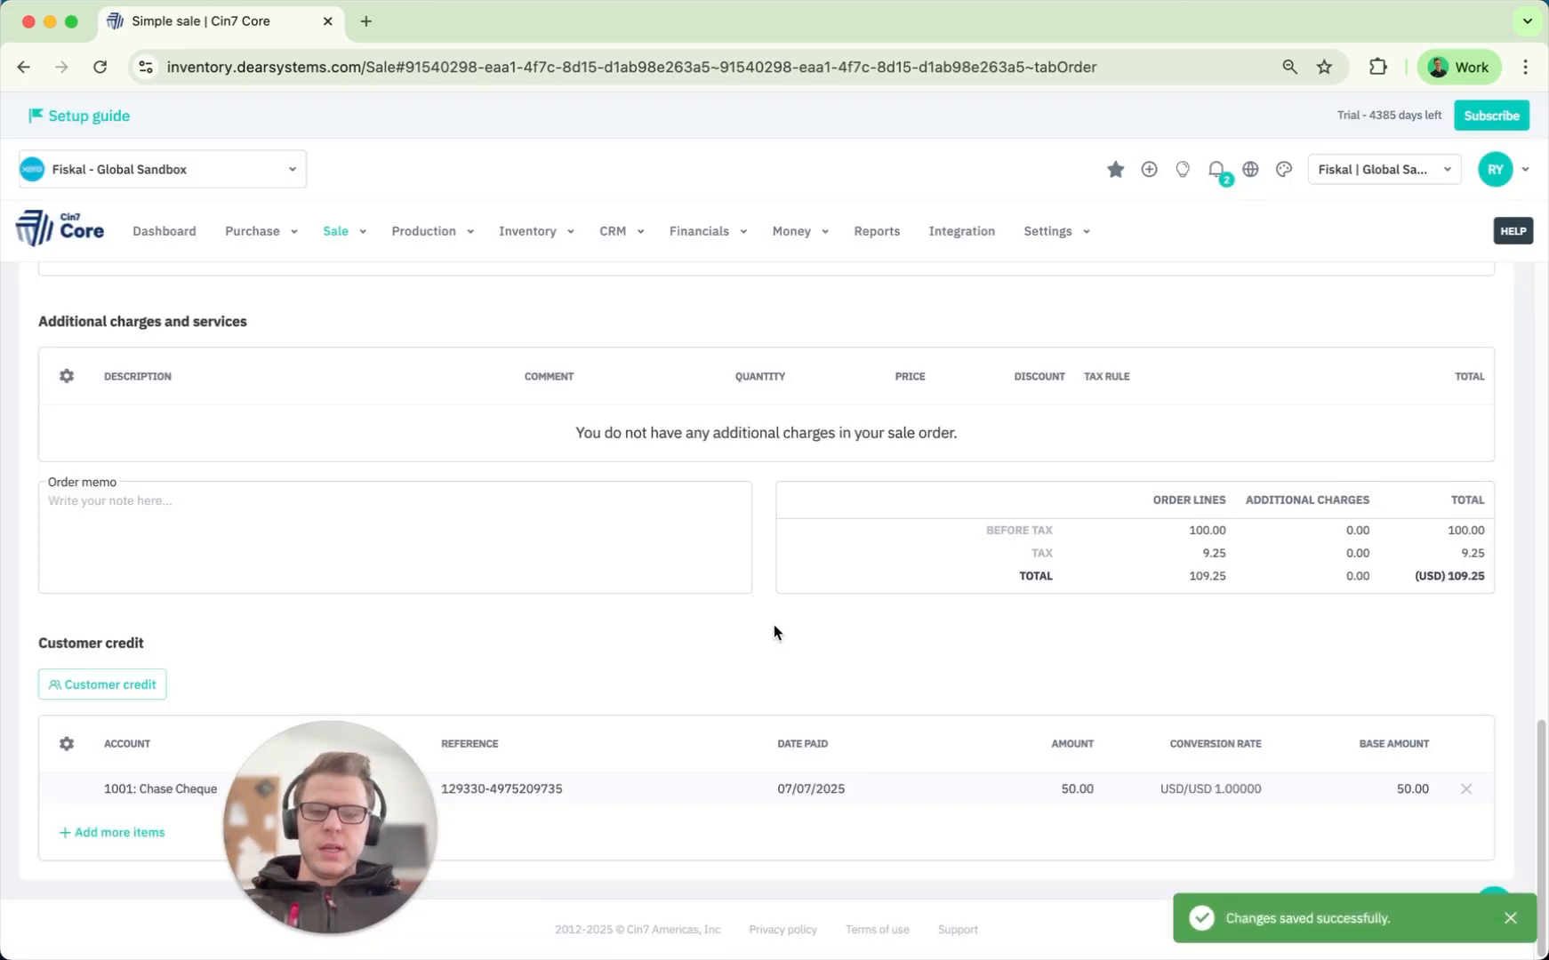
scroll(774, 624, "up", 10)
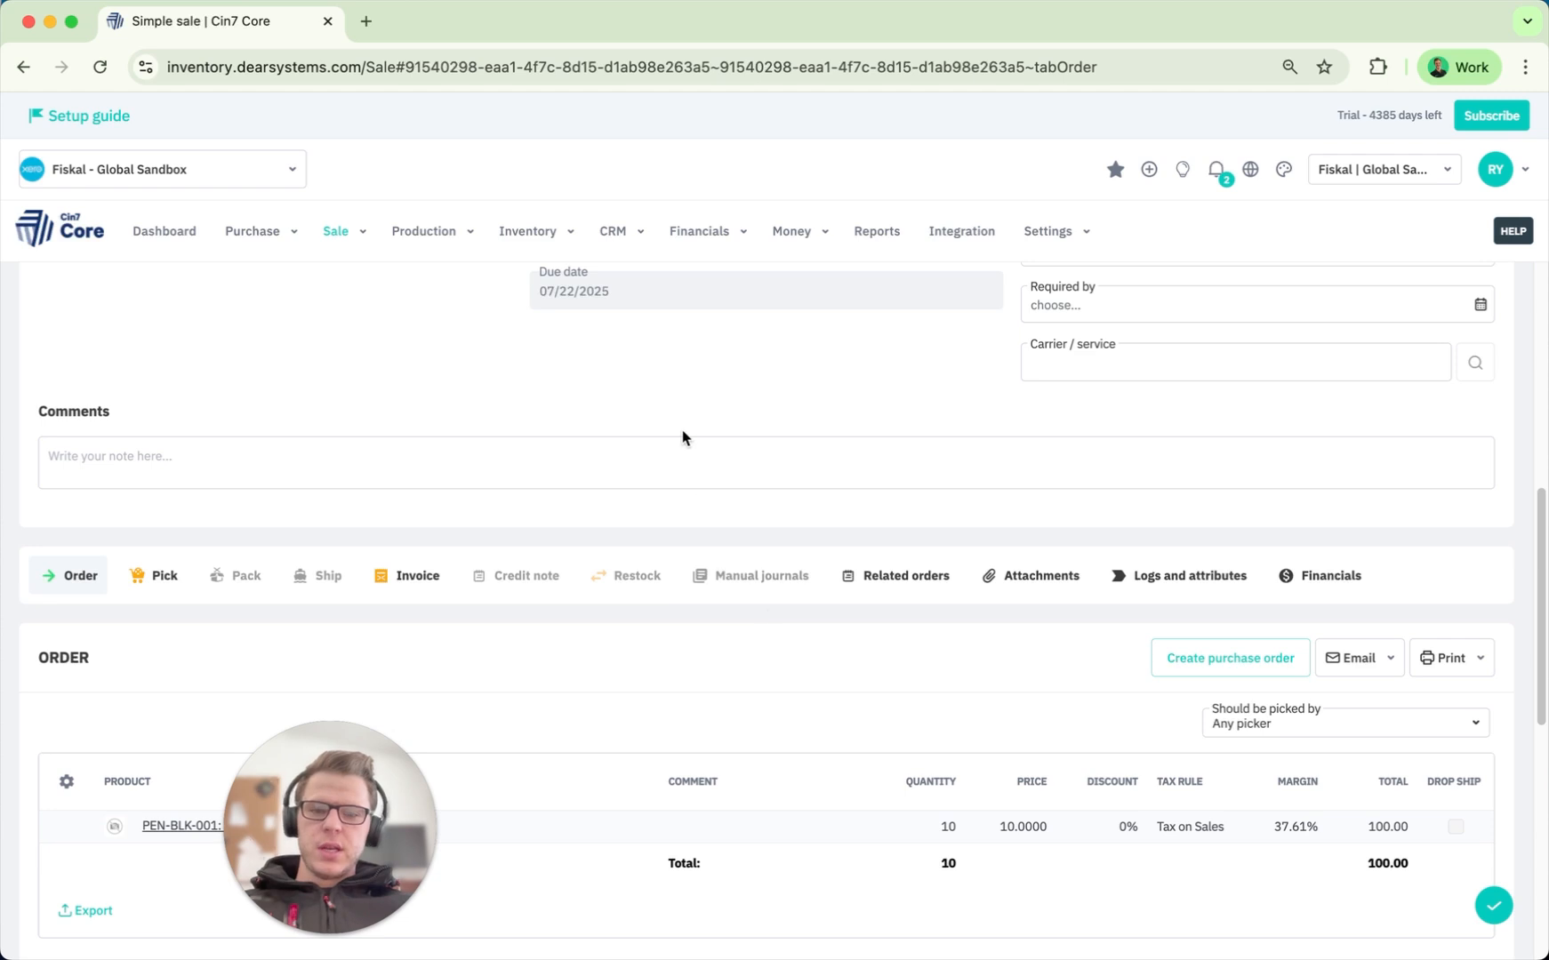
scroll(682, 437, "up", 8)
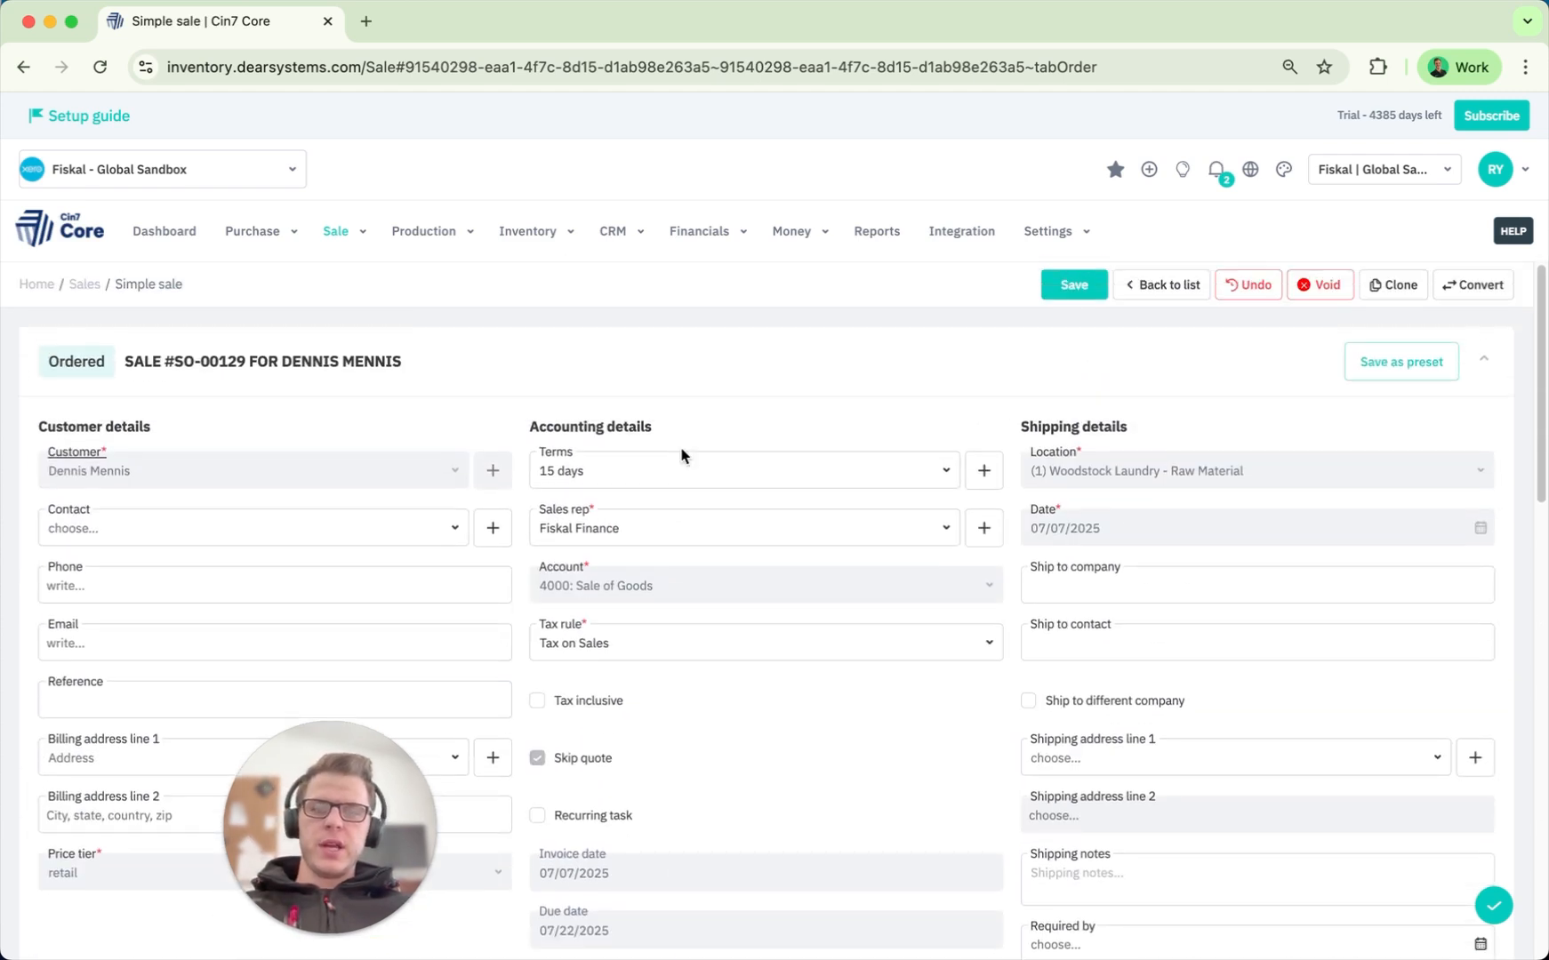
scroll(746, 575, "down", 7)
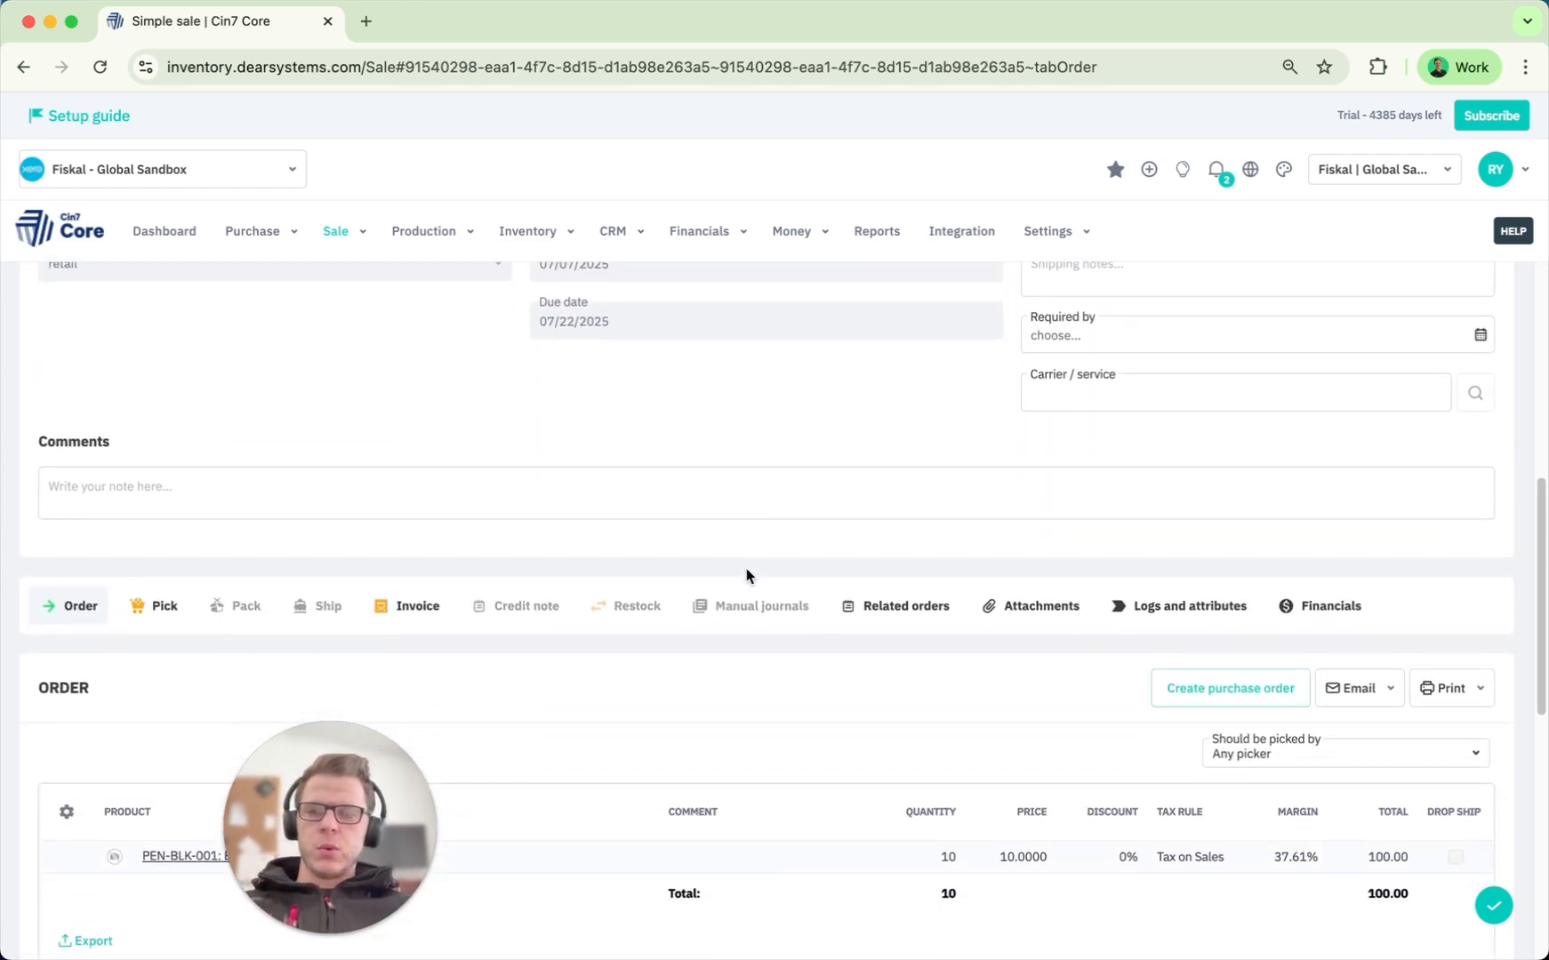
scroll(745, 574, "down", 3)
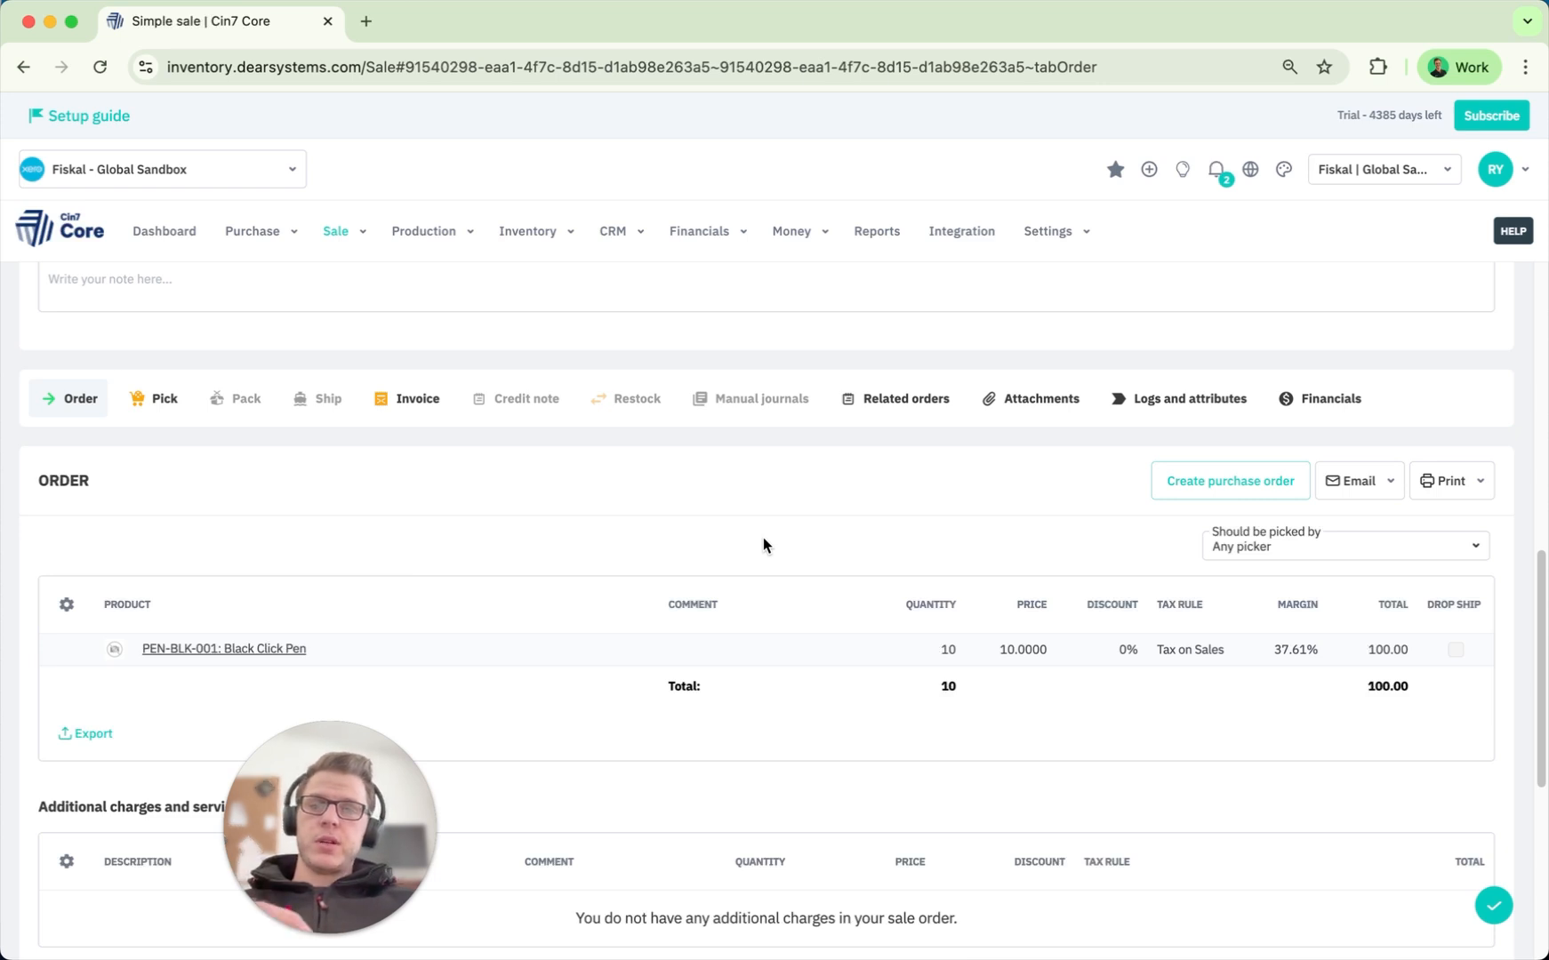
scroll(763, 539, "down", 3)
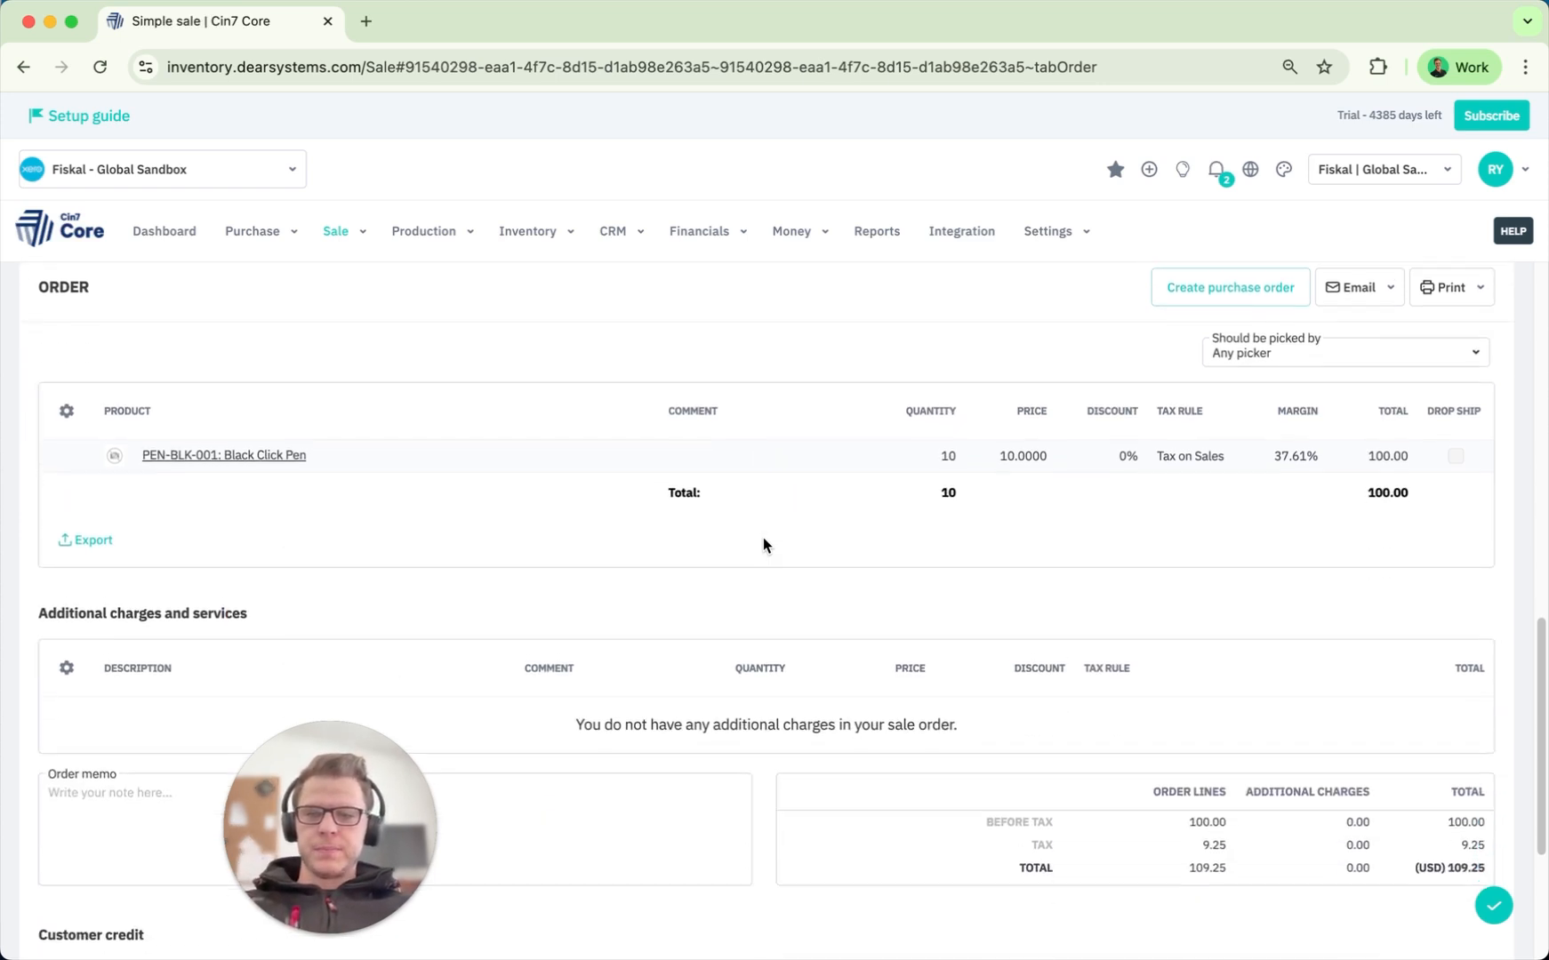
scroll(763, 539, "down", 4)
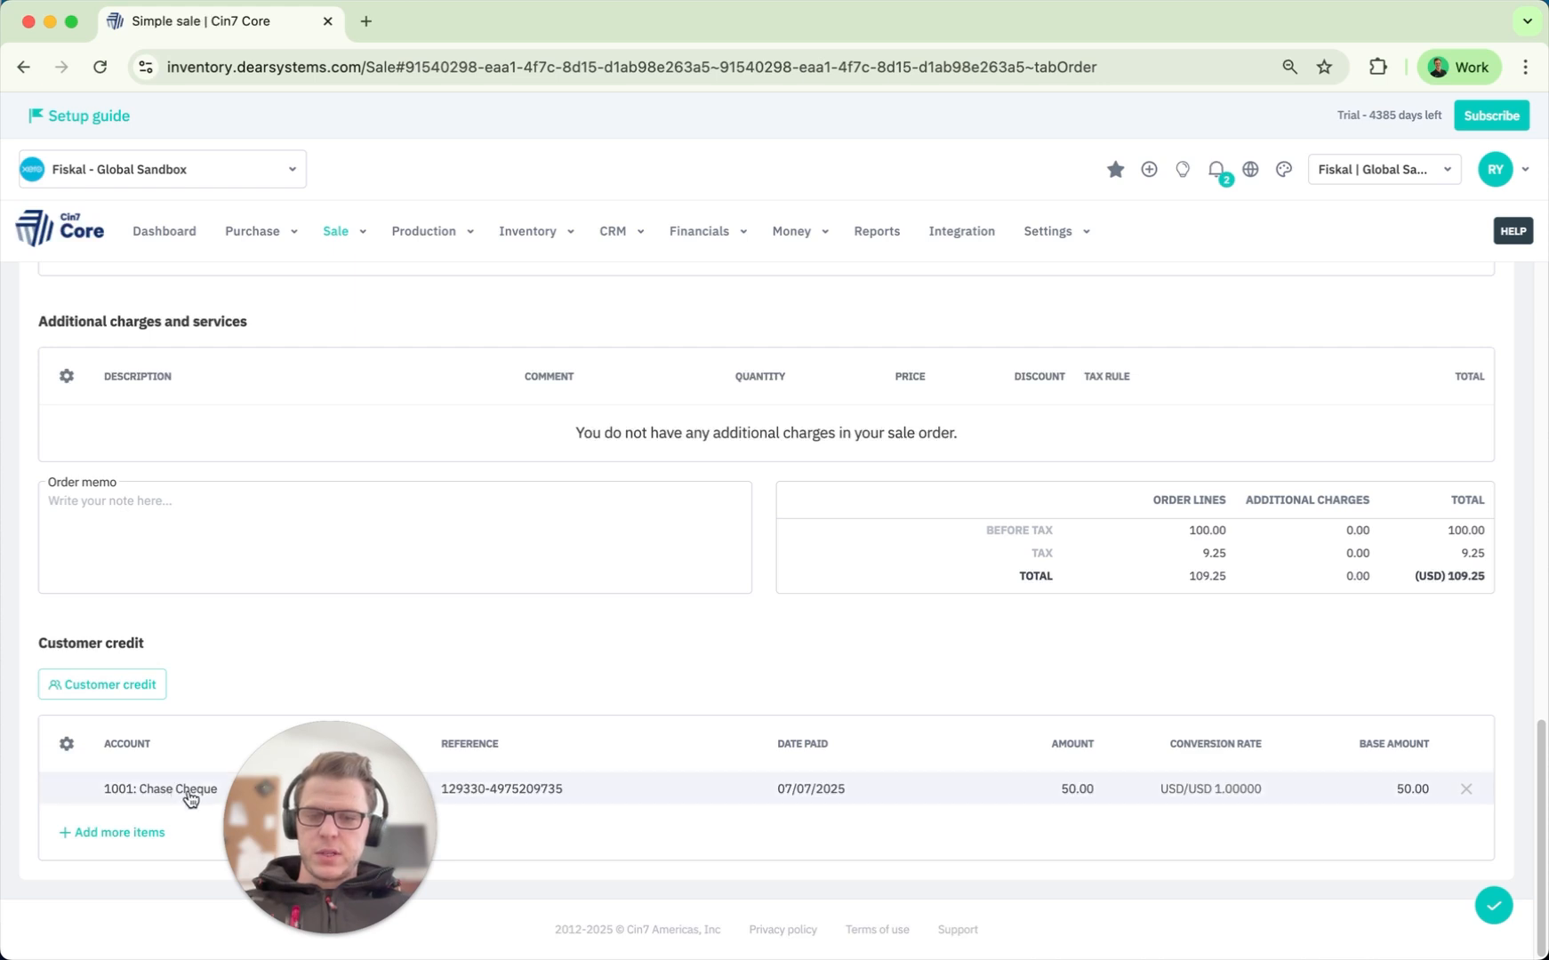
left_click_drag(364, 816, 137, 828)
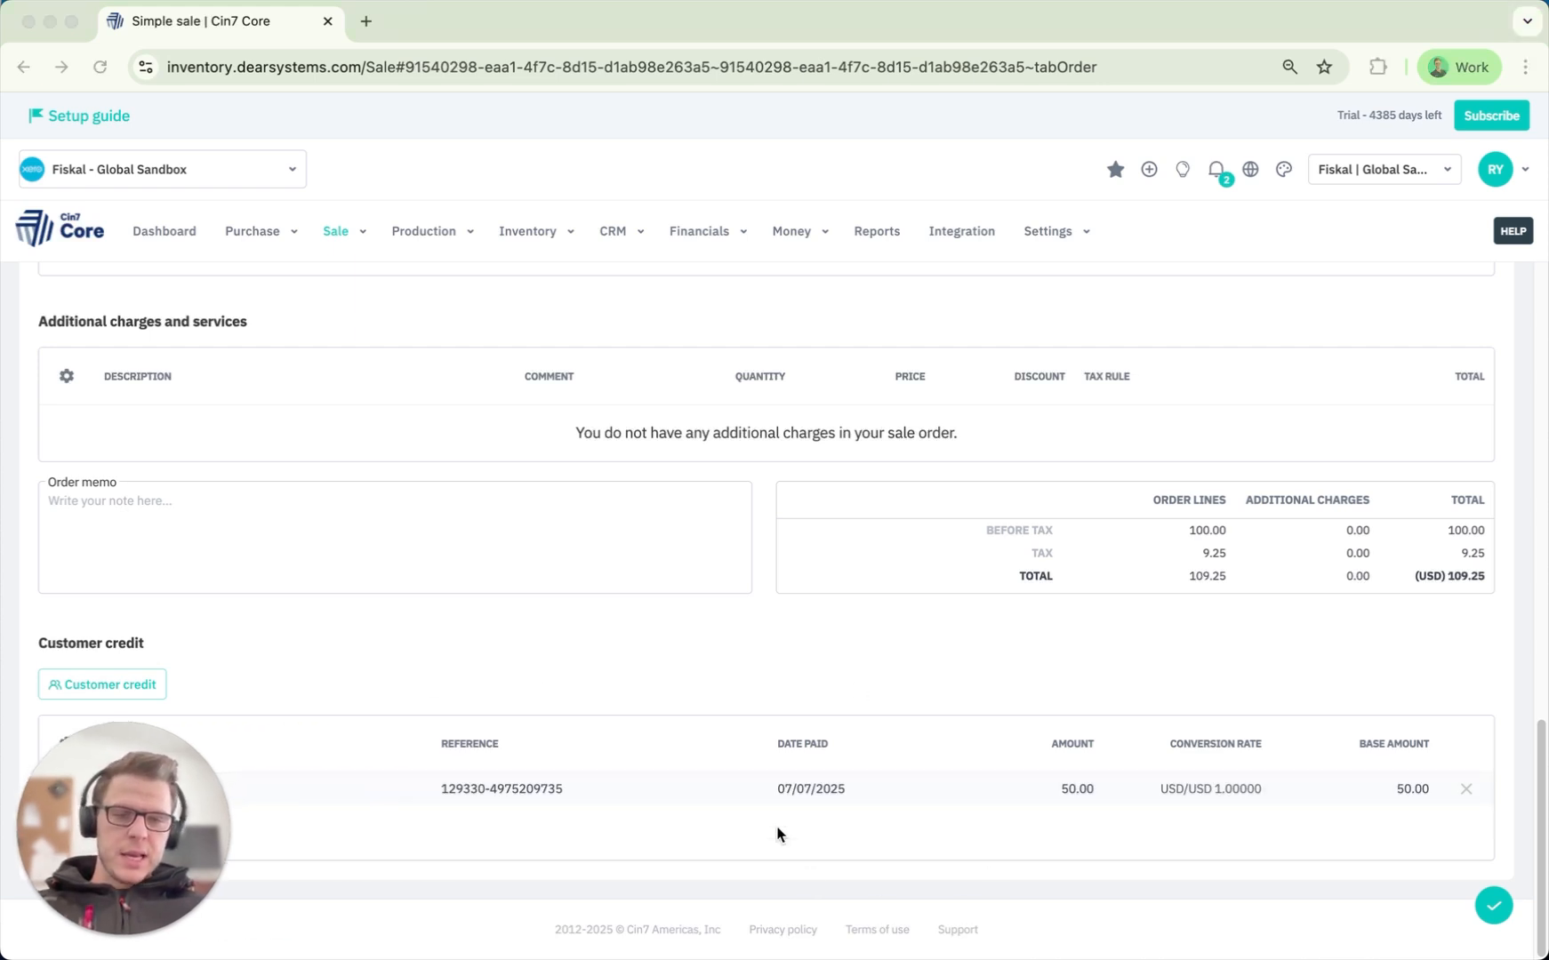
scroll(782, 785, "up", 5)
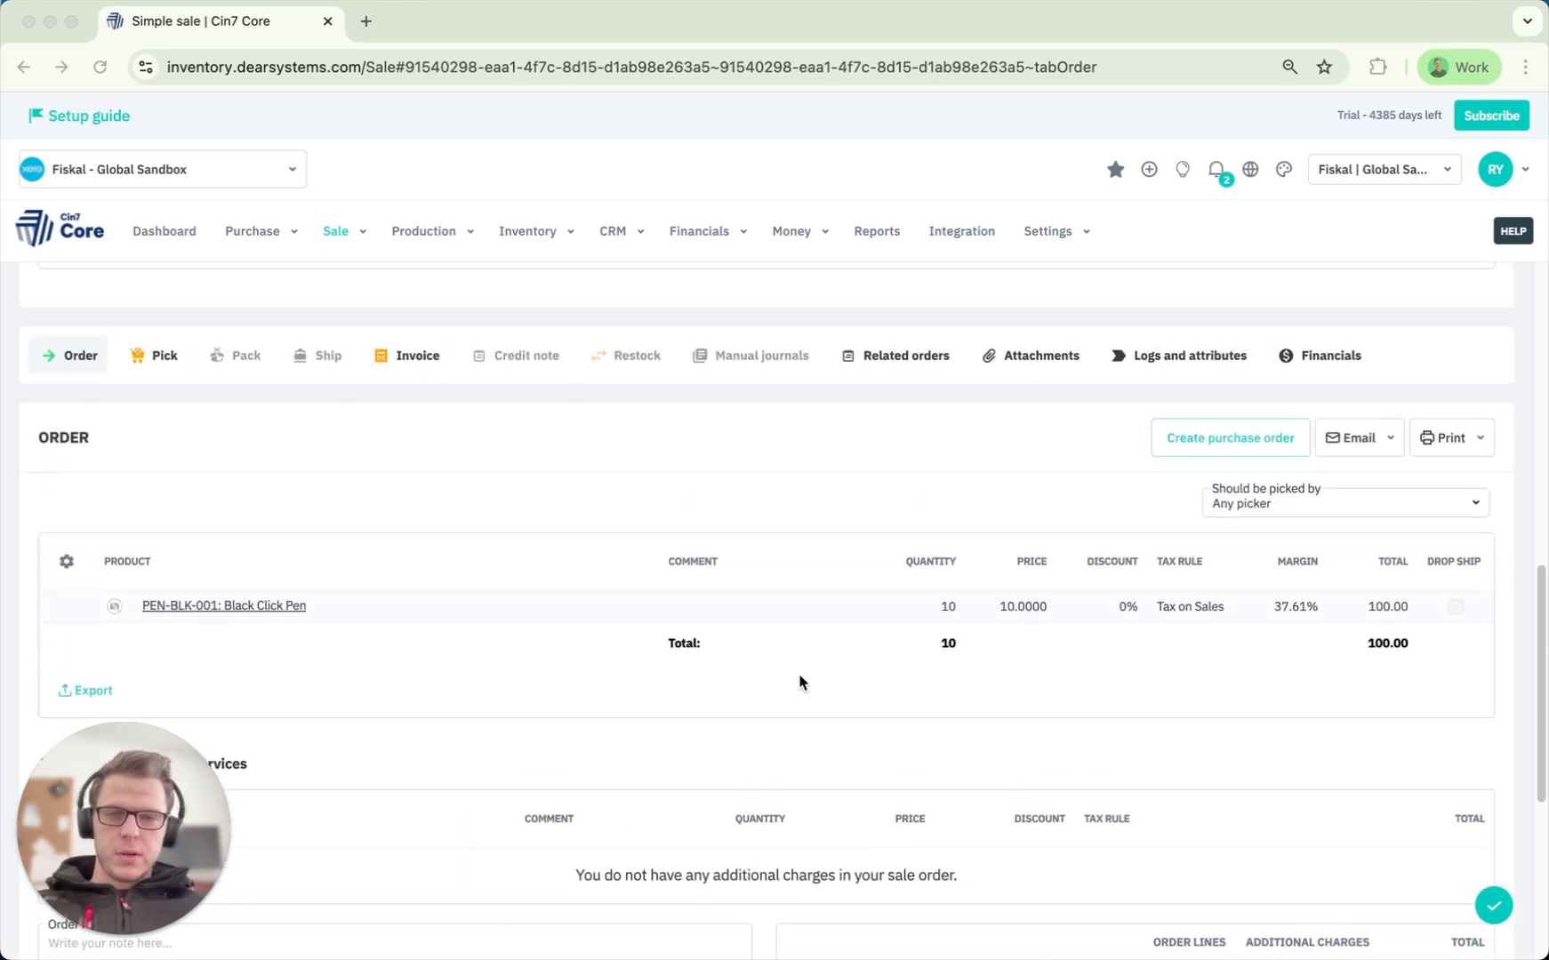
scroll(800, 681, "up", 2)
Switch to the sale's invoice and authorise it.
left_click(420, 546)
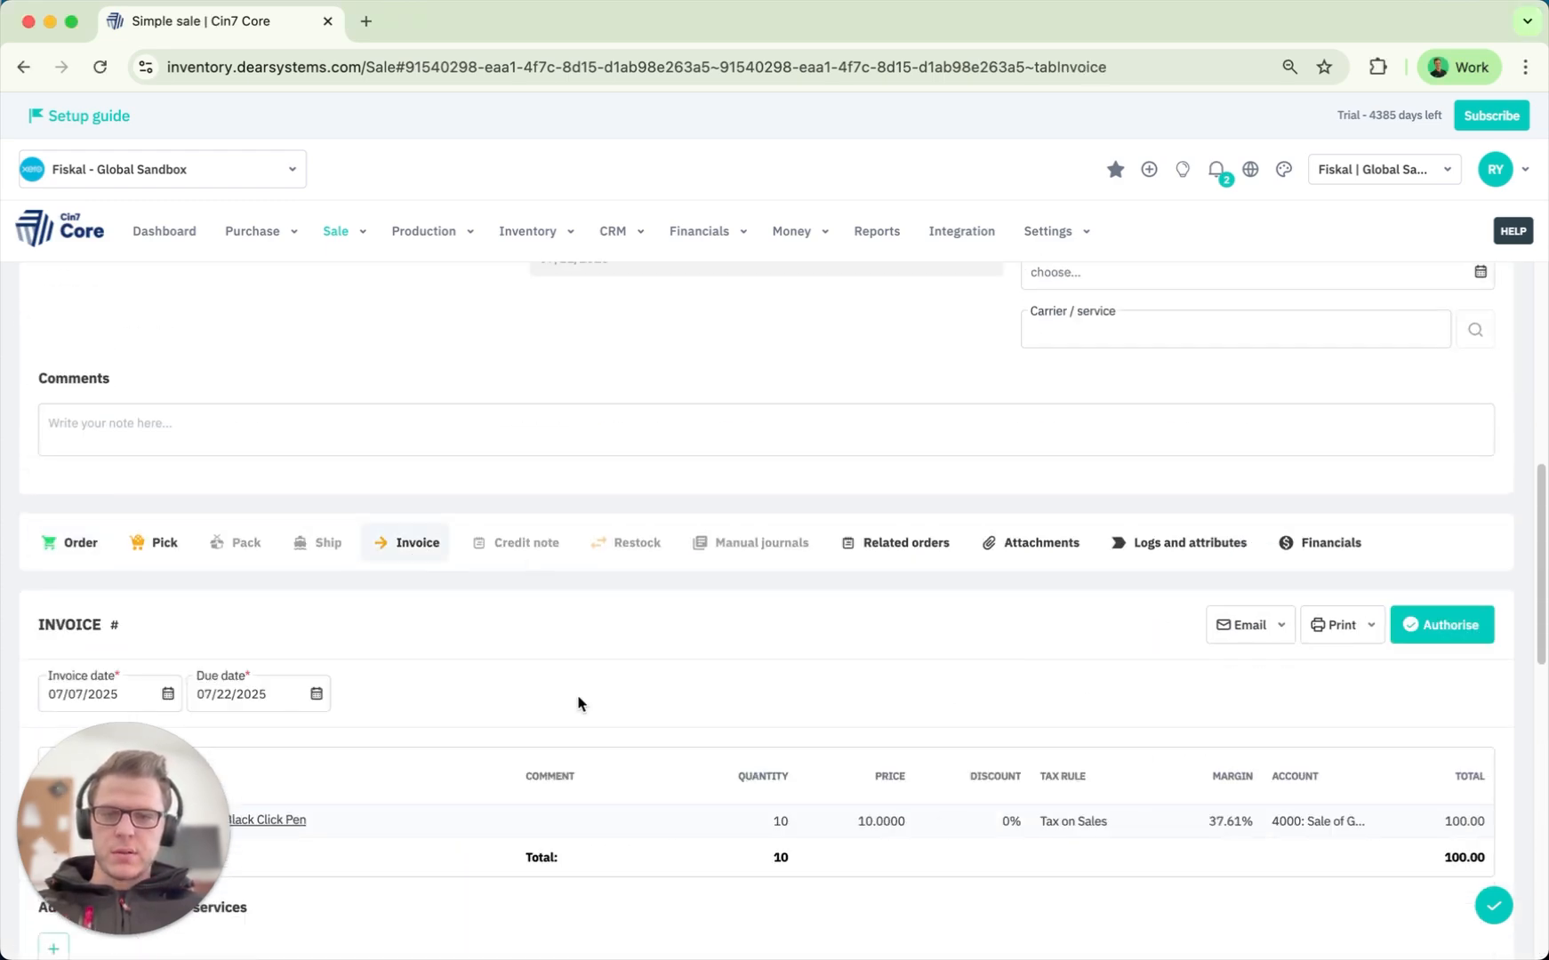
scroll(578, 704, "down", 3)
scroll(720, 443, "down", 2)
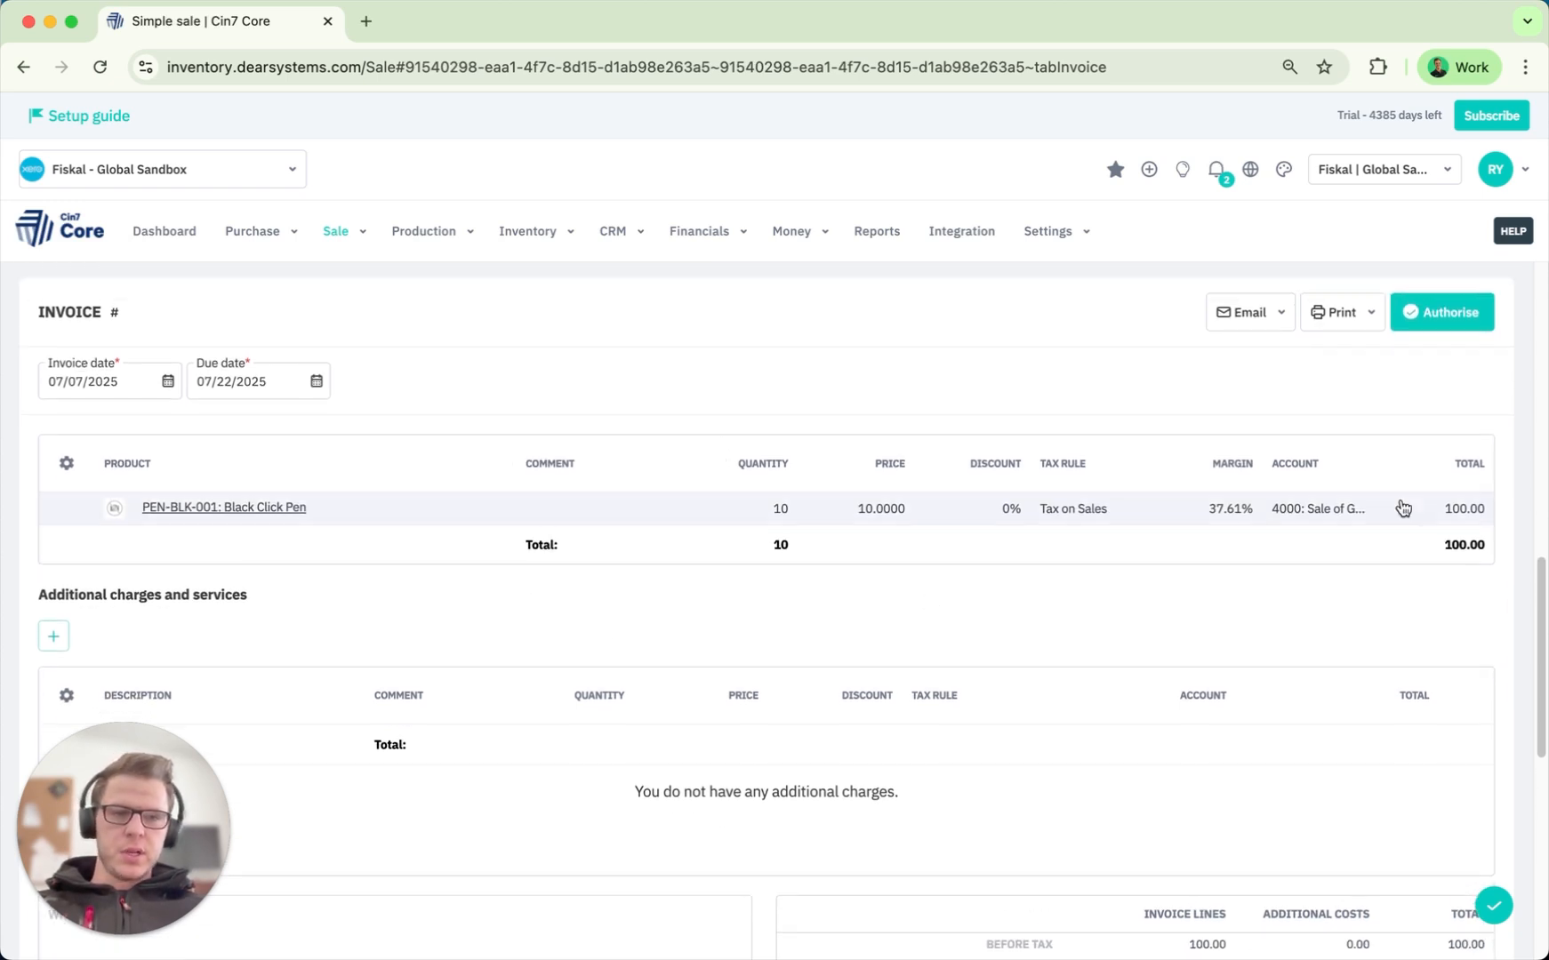
left_click(1441, 312)
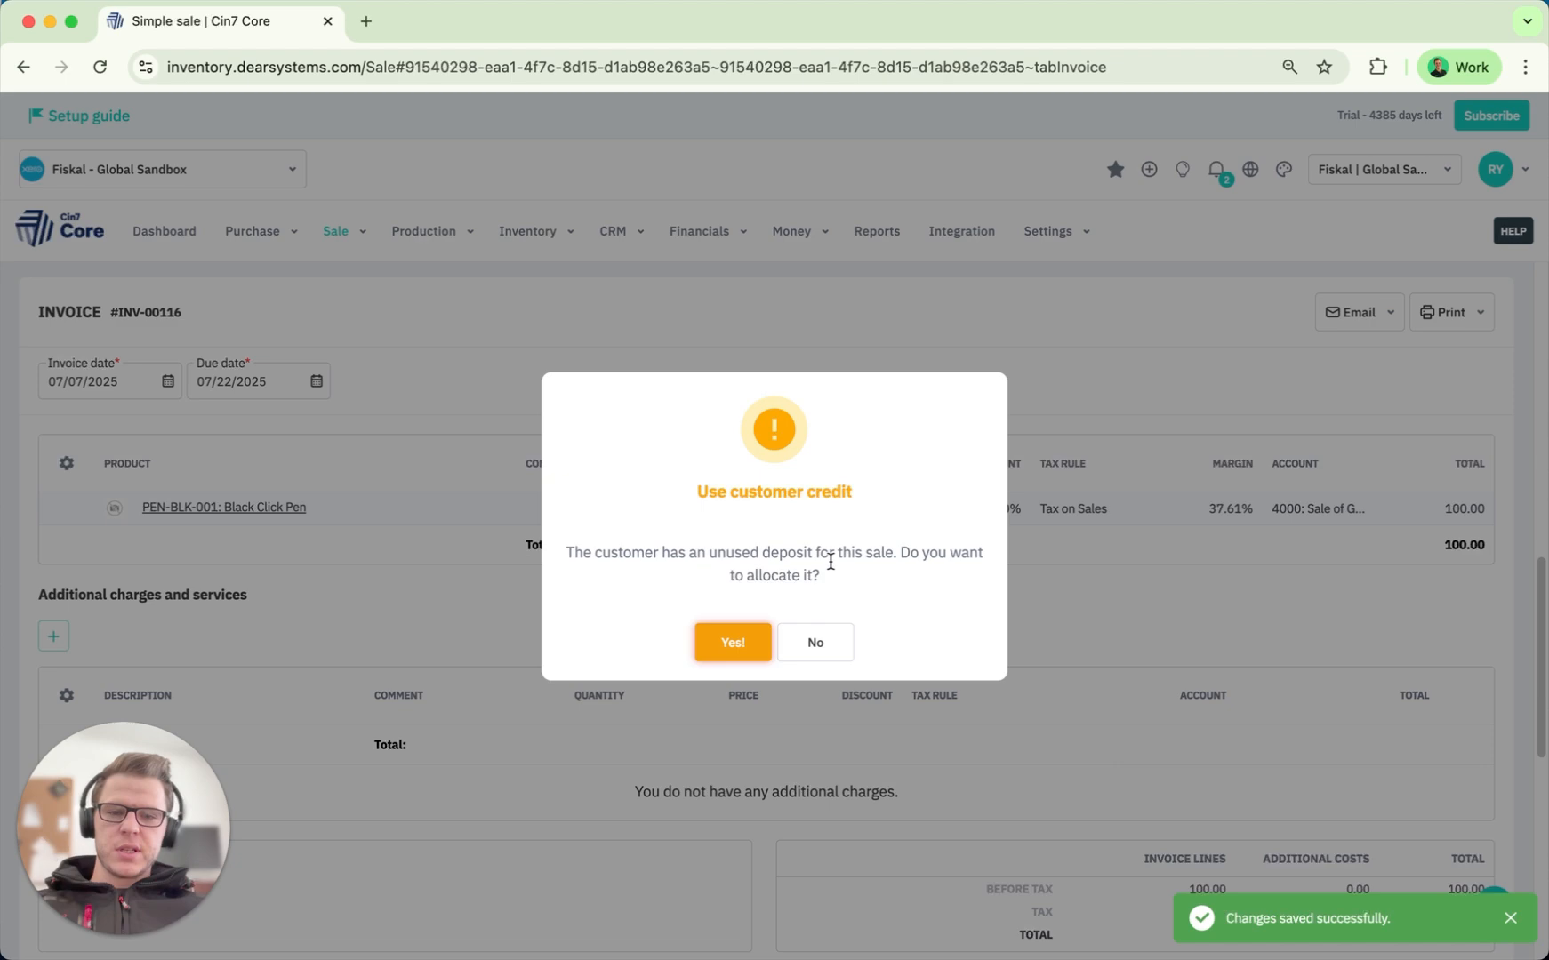
Allocate the unused 50.00 SO-00129 deposit as payment, leaving 59.25 outstanding.
left_click_drag(821, 576, 560, 556)
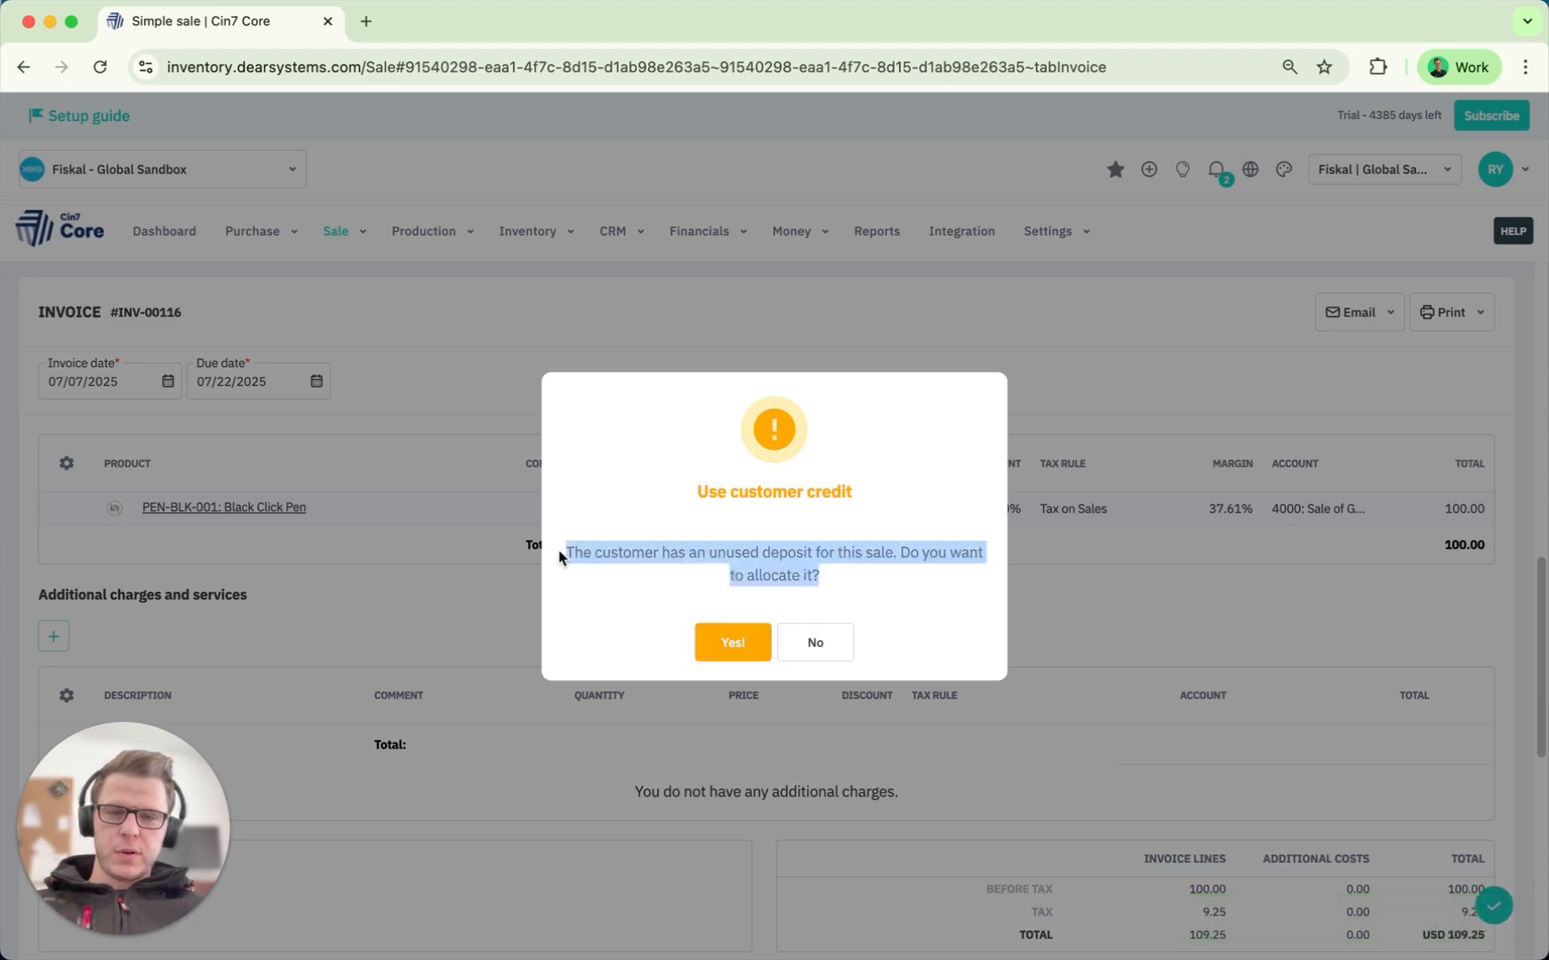
left_click(617, 571)
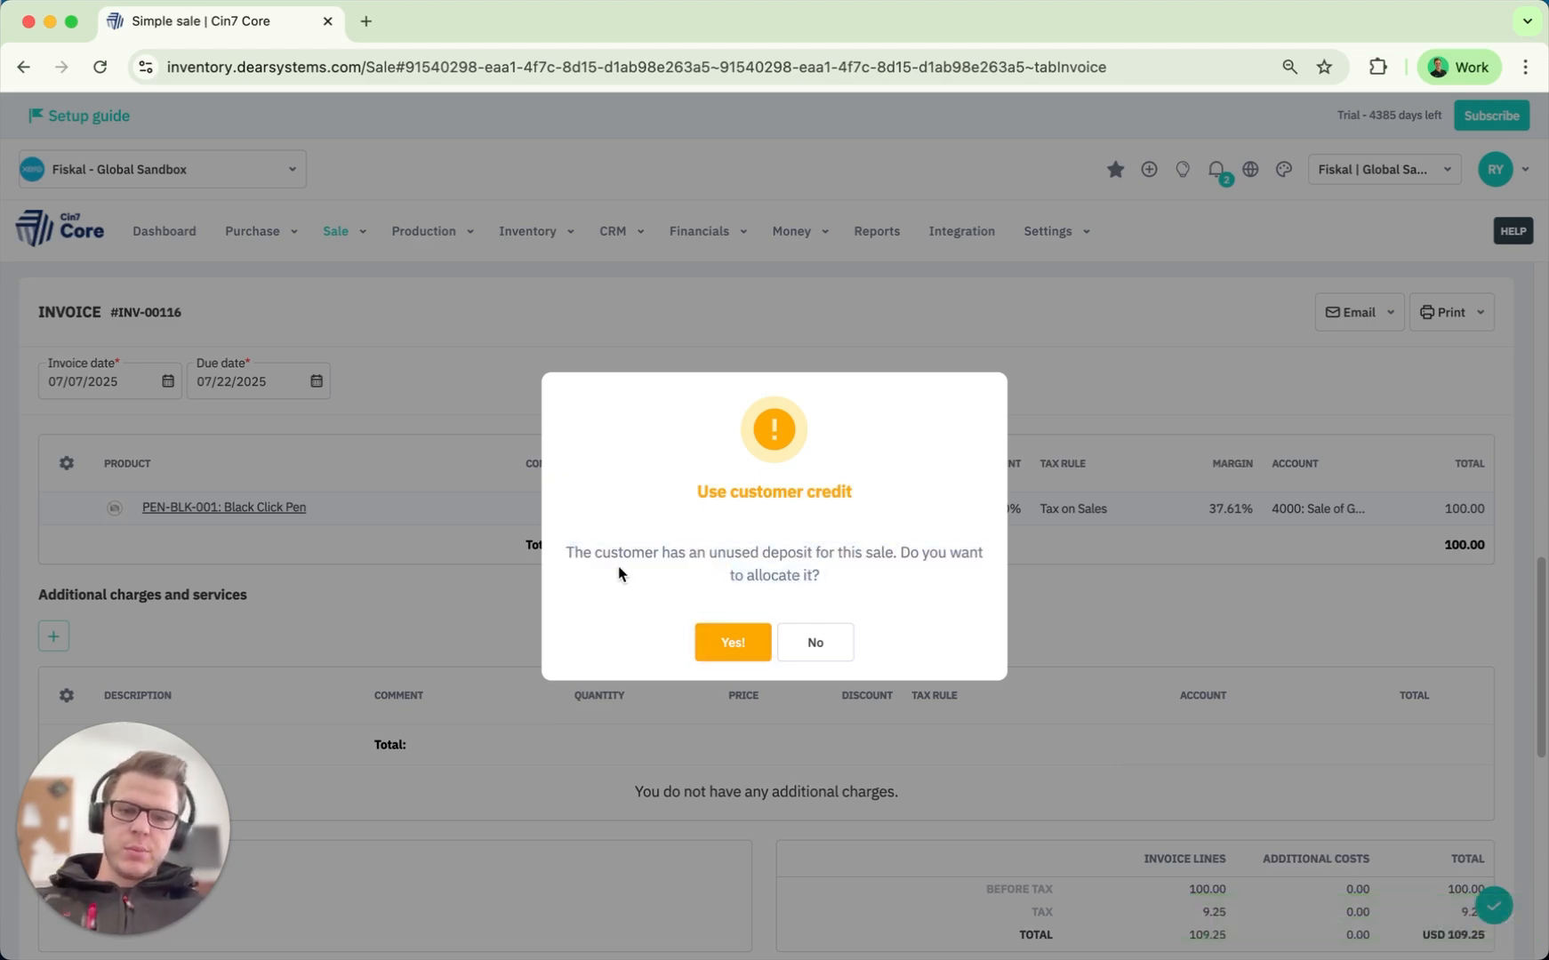
left_click(729, 642)
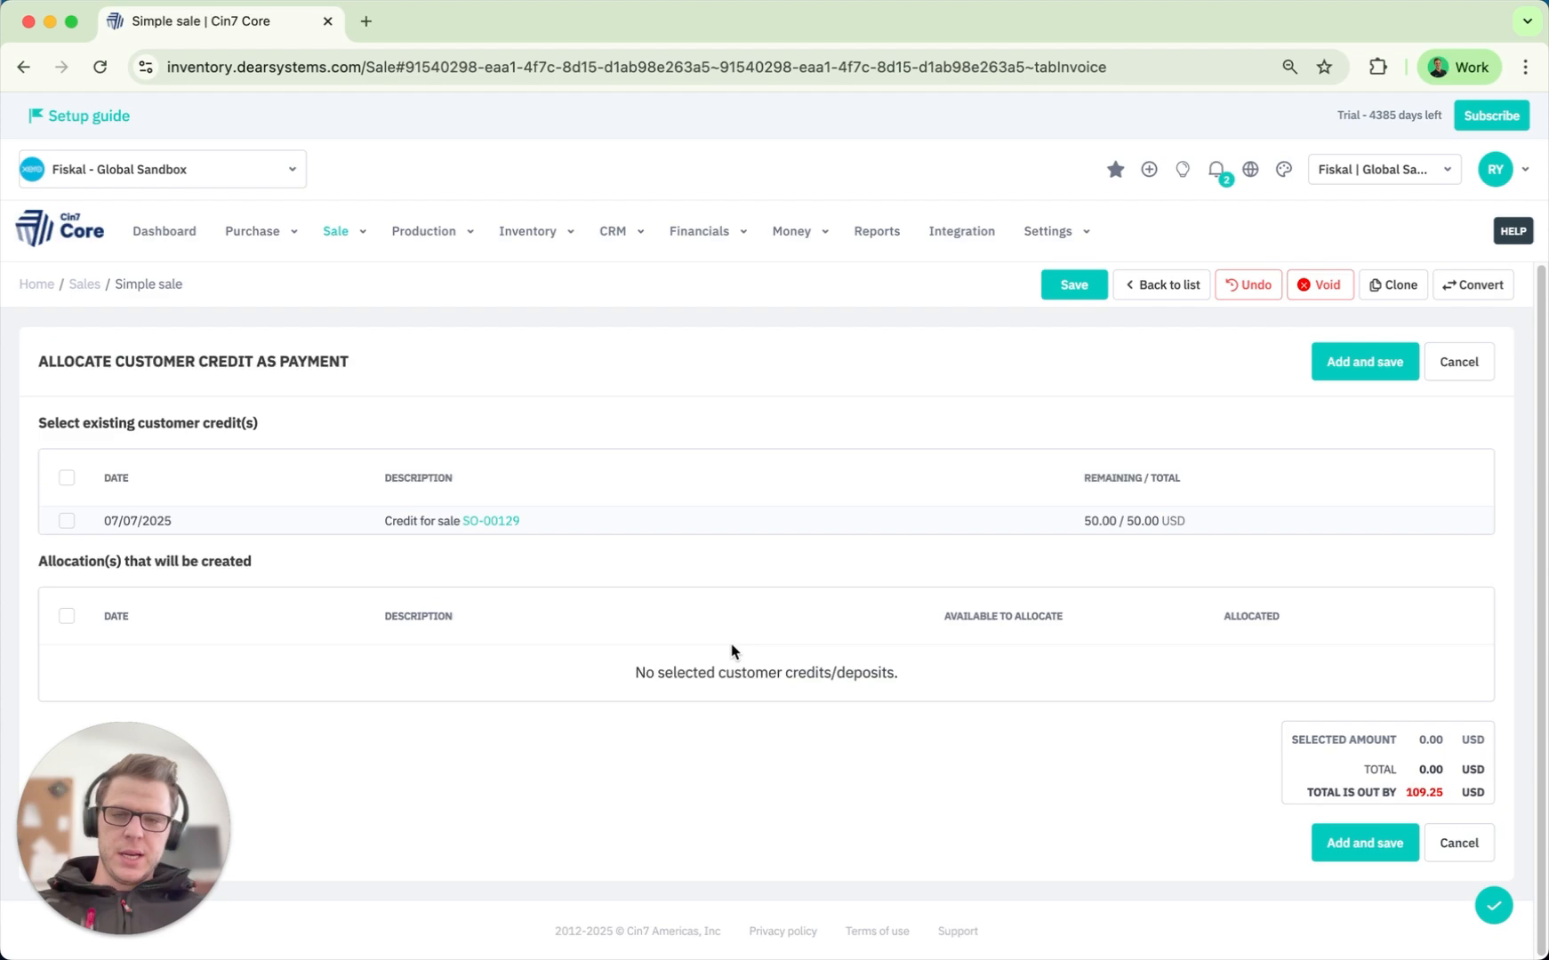
left_click(67, 521)
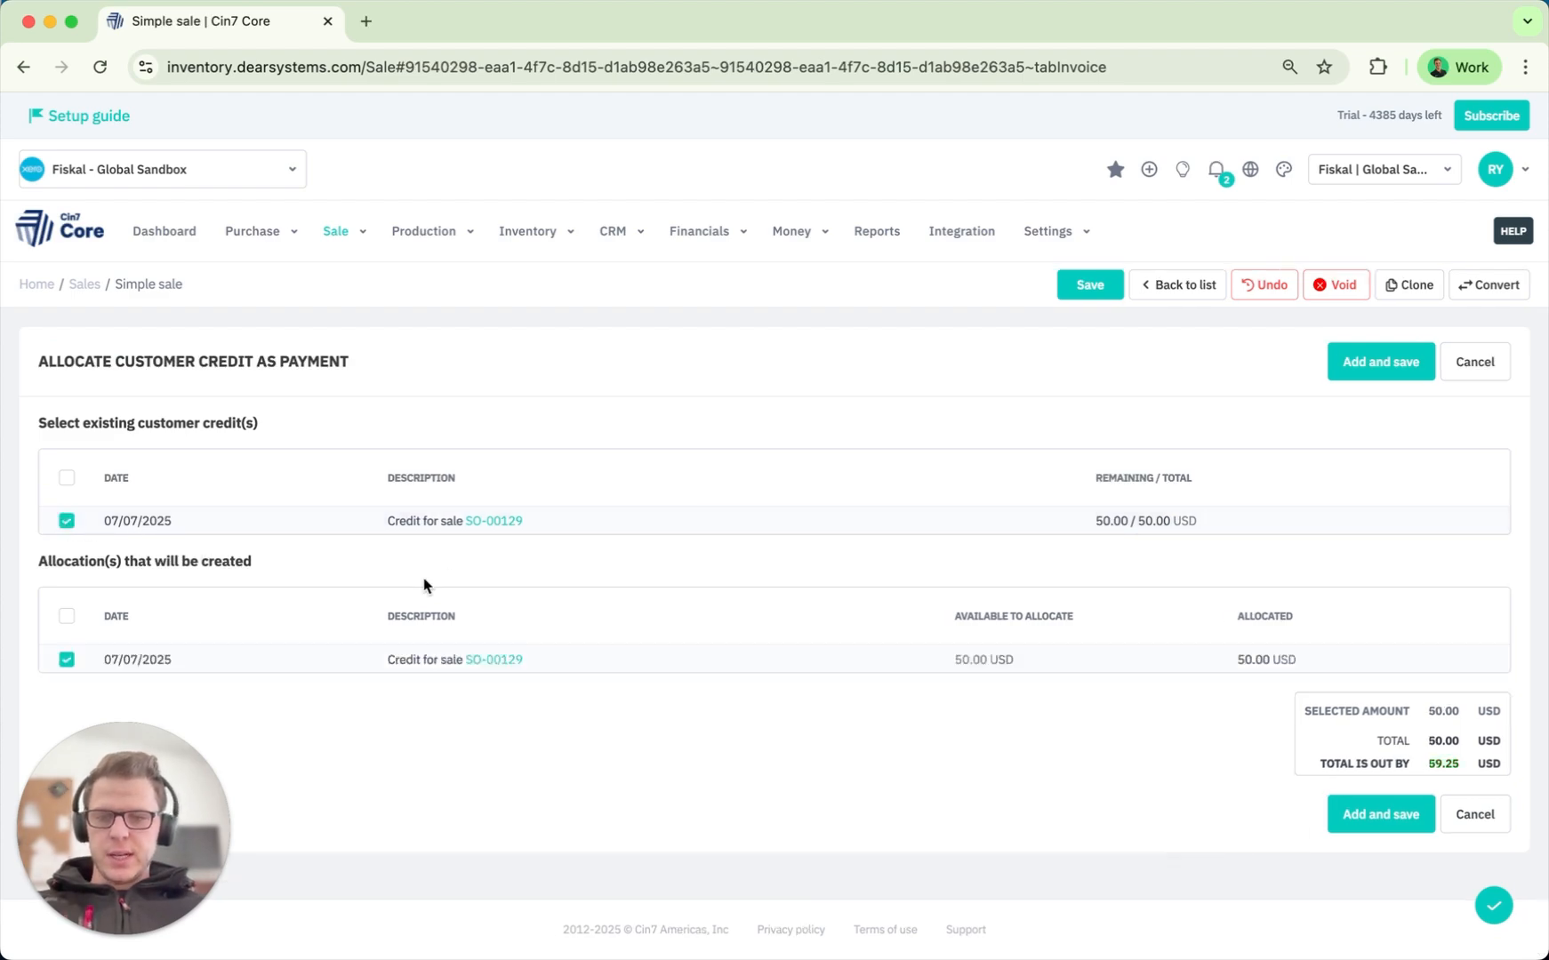
left_click(1399, 819)
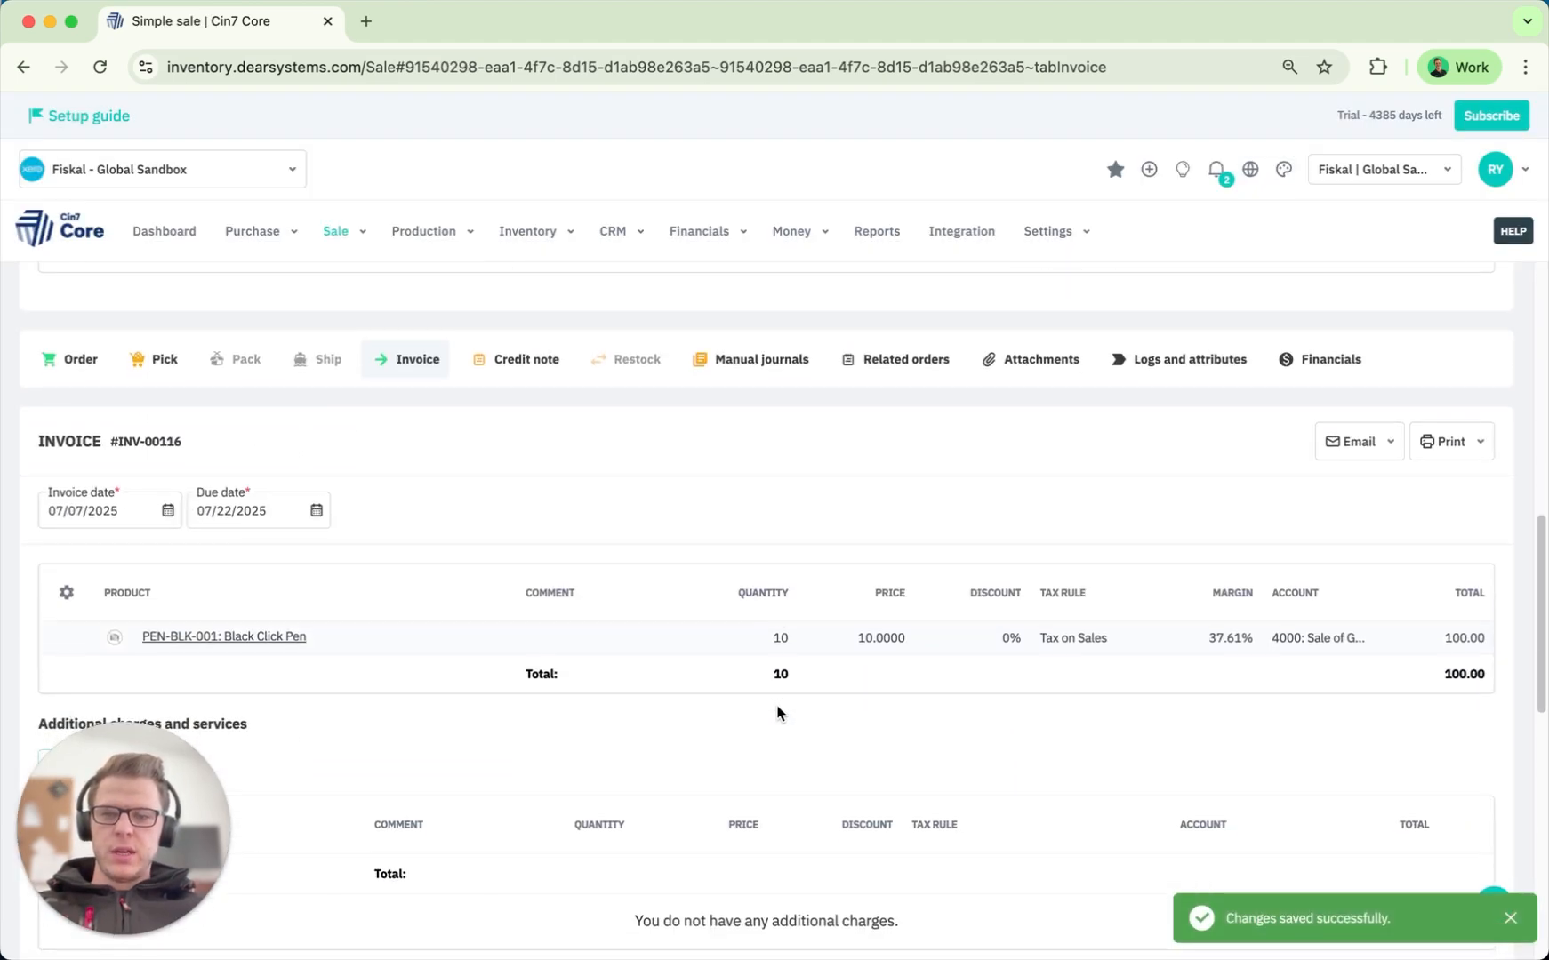
scroll(495, 439, "down", 12)
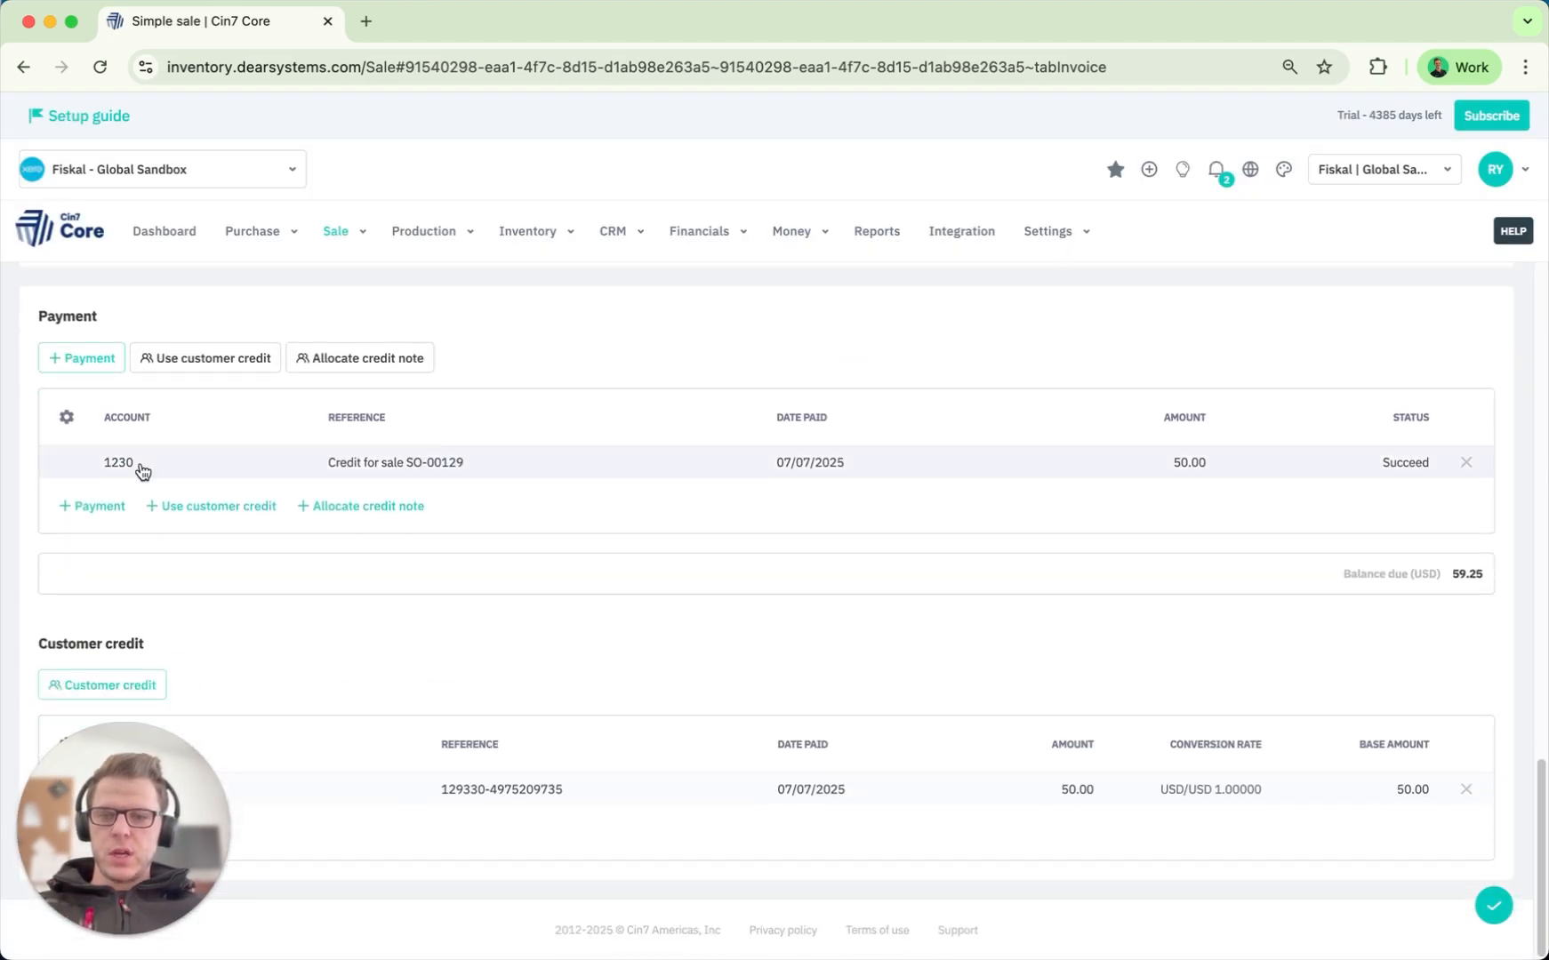
left_click_drag(111, 822, 318, 825)
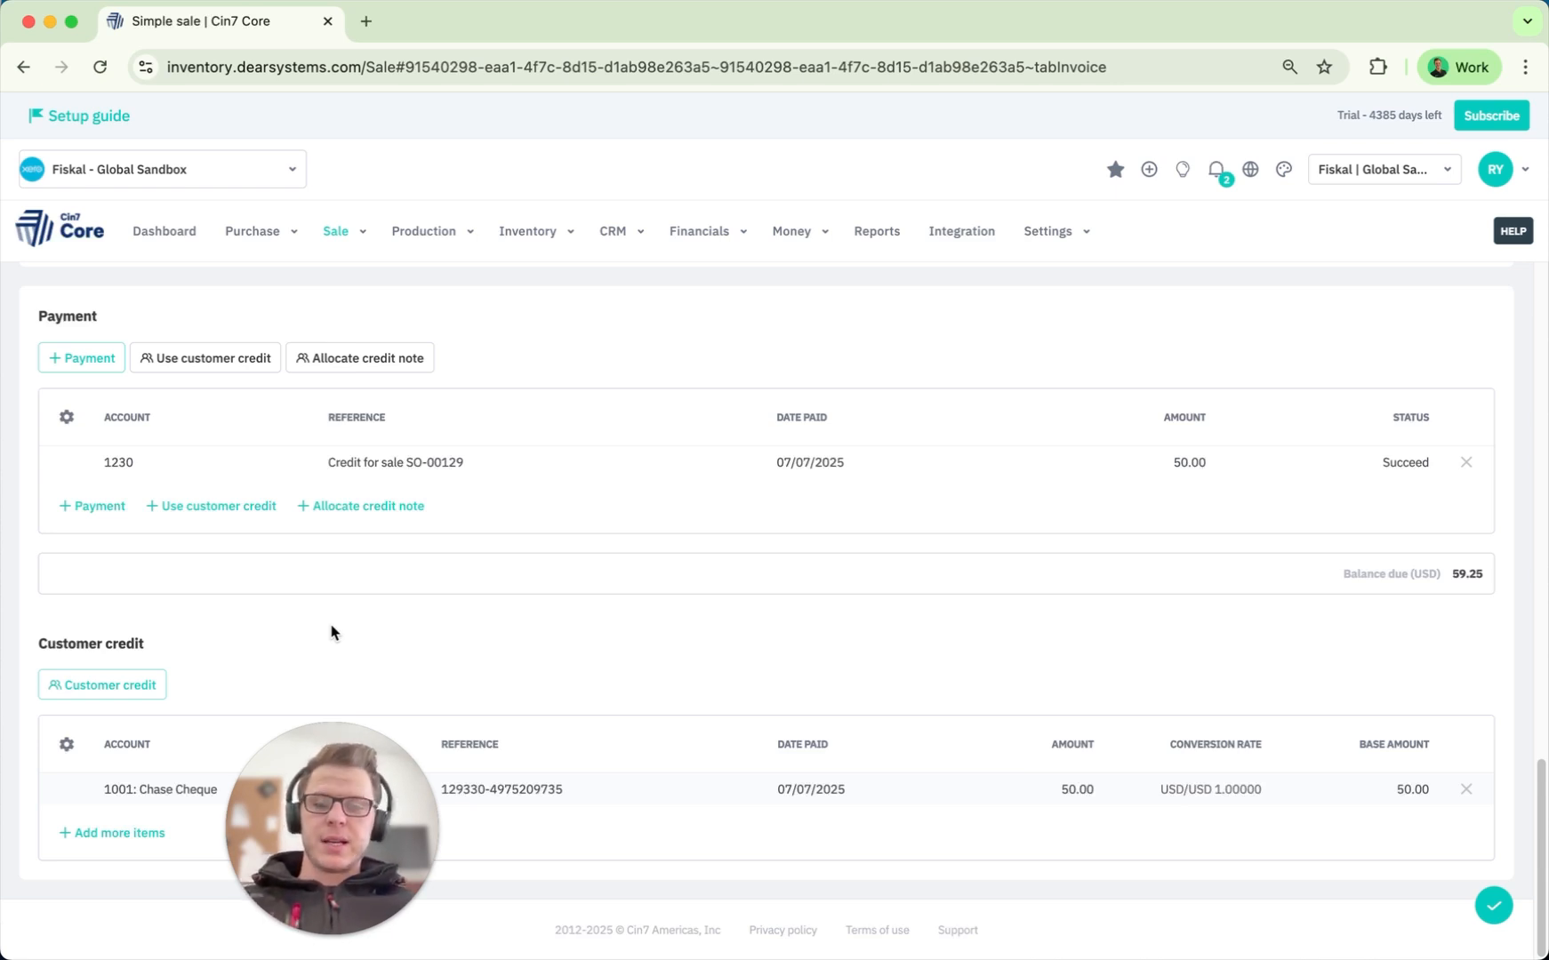
left_click_drag(328, 804, 120, 803)
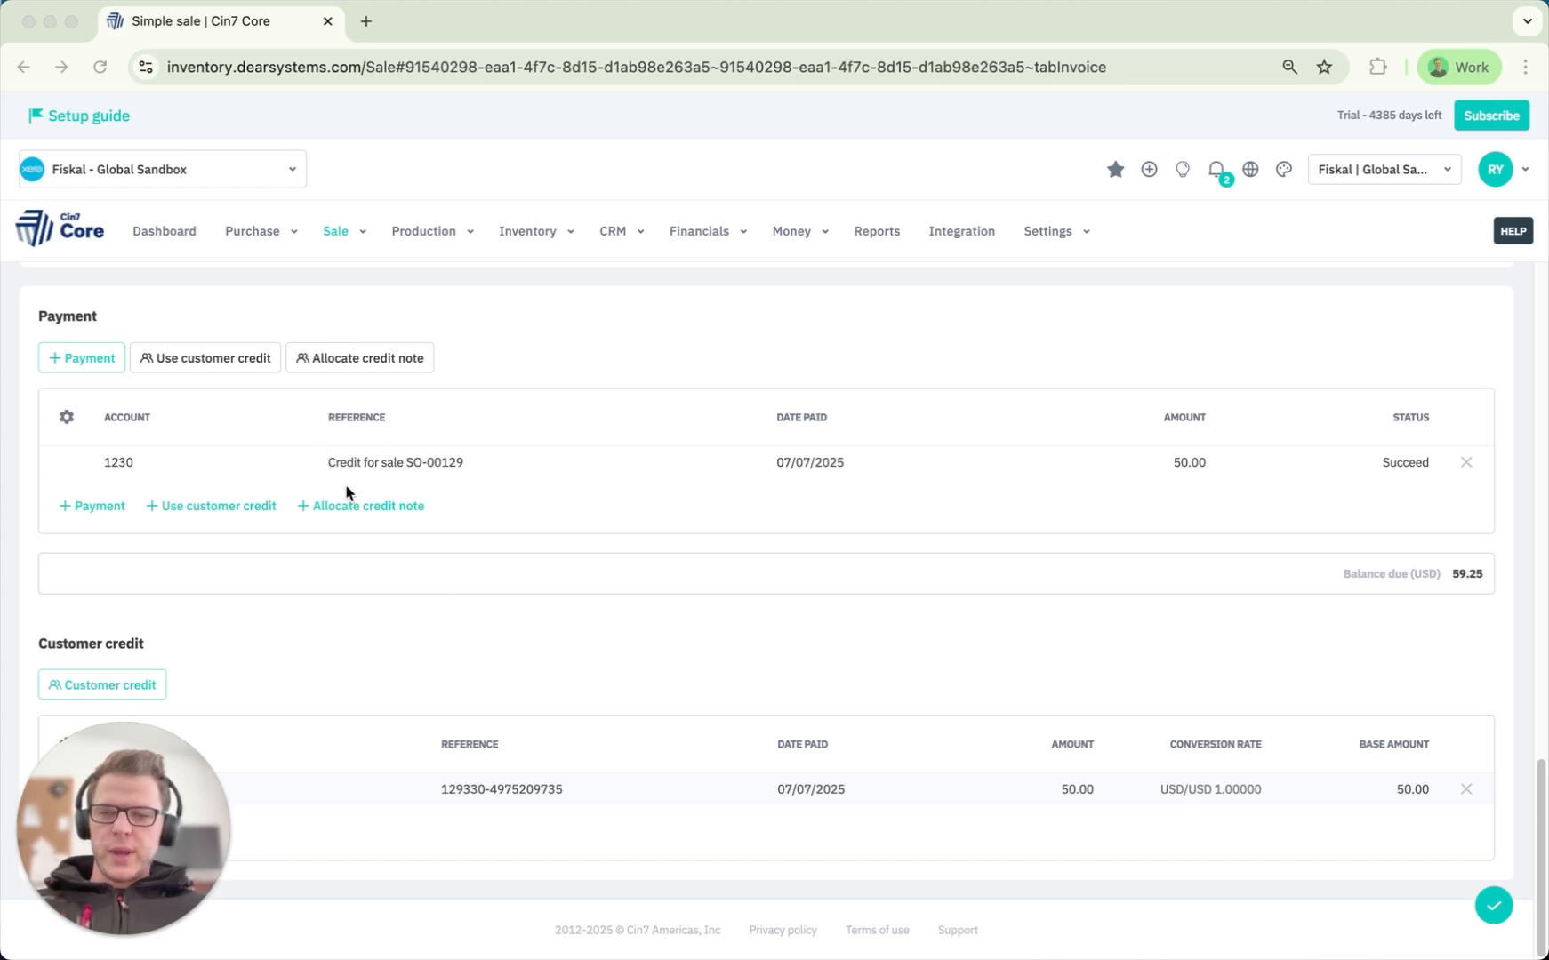
left_click(458, 472)
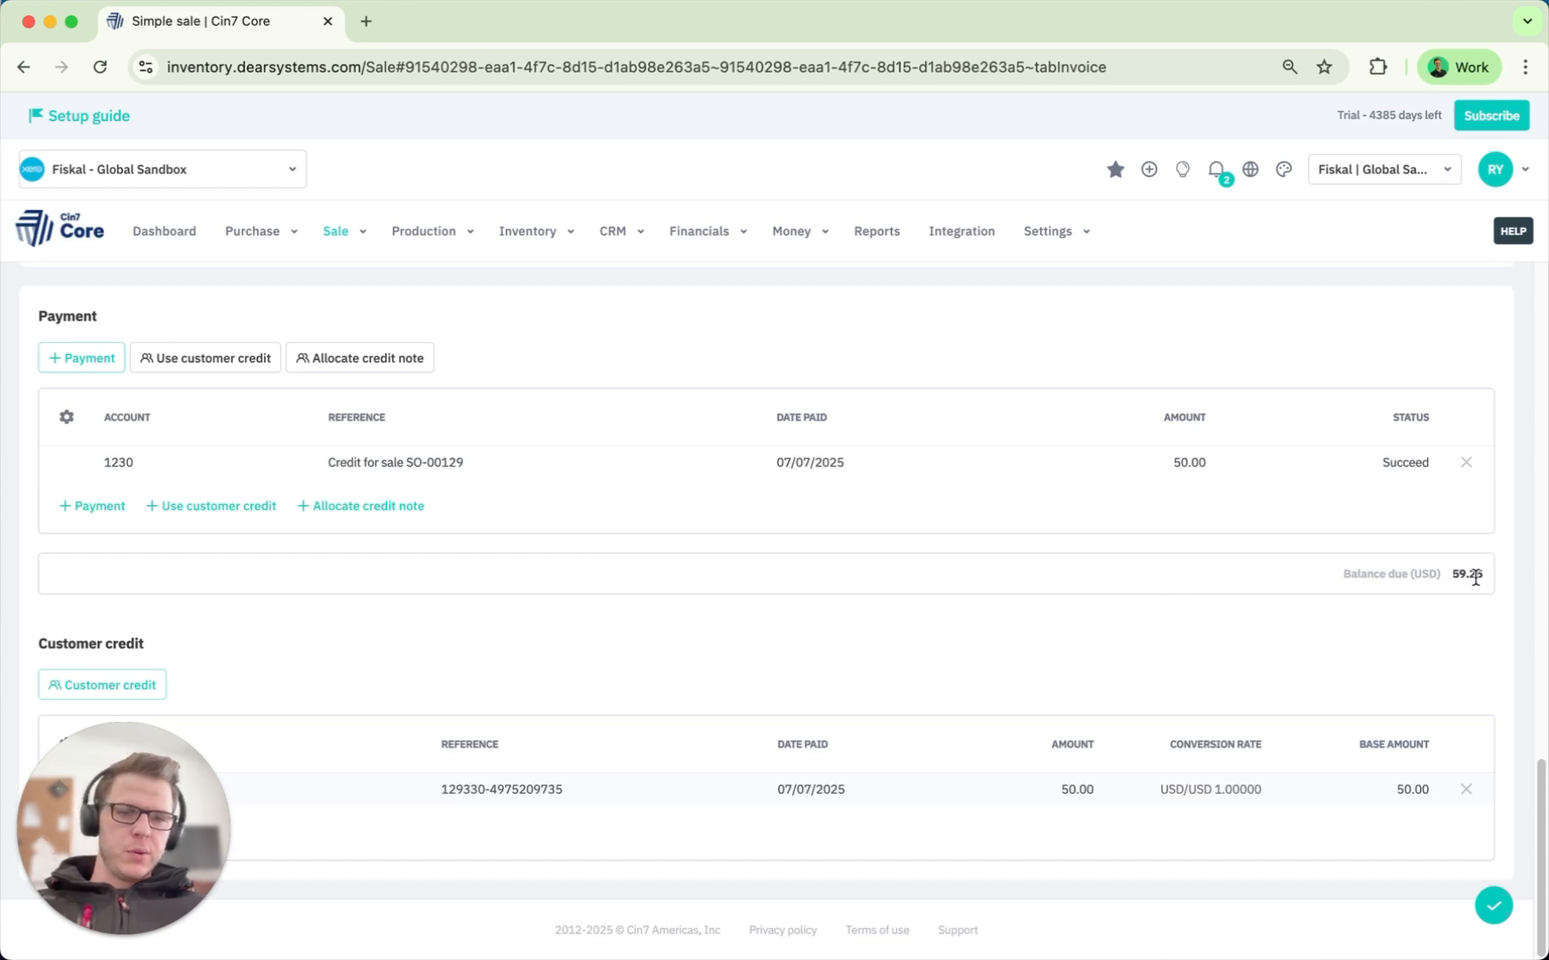
scroll(1399, 613, "up", 2)
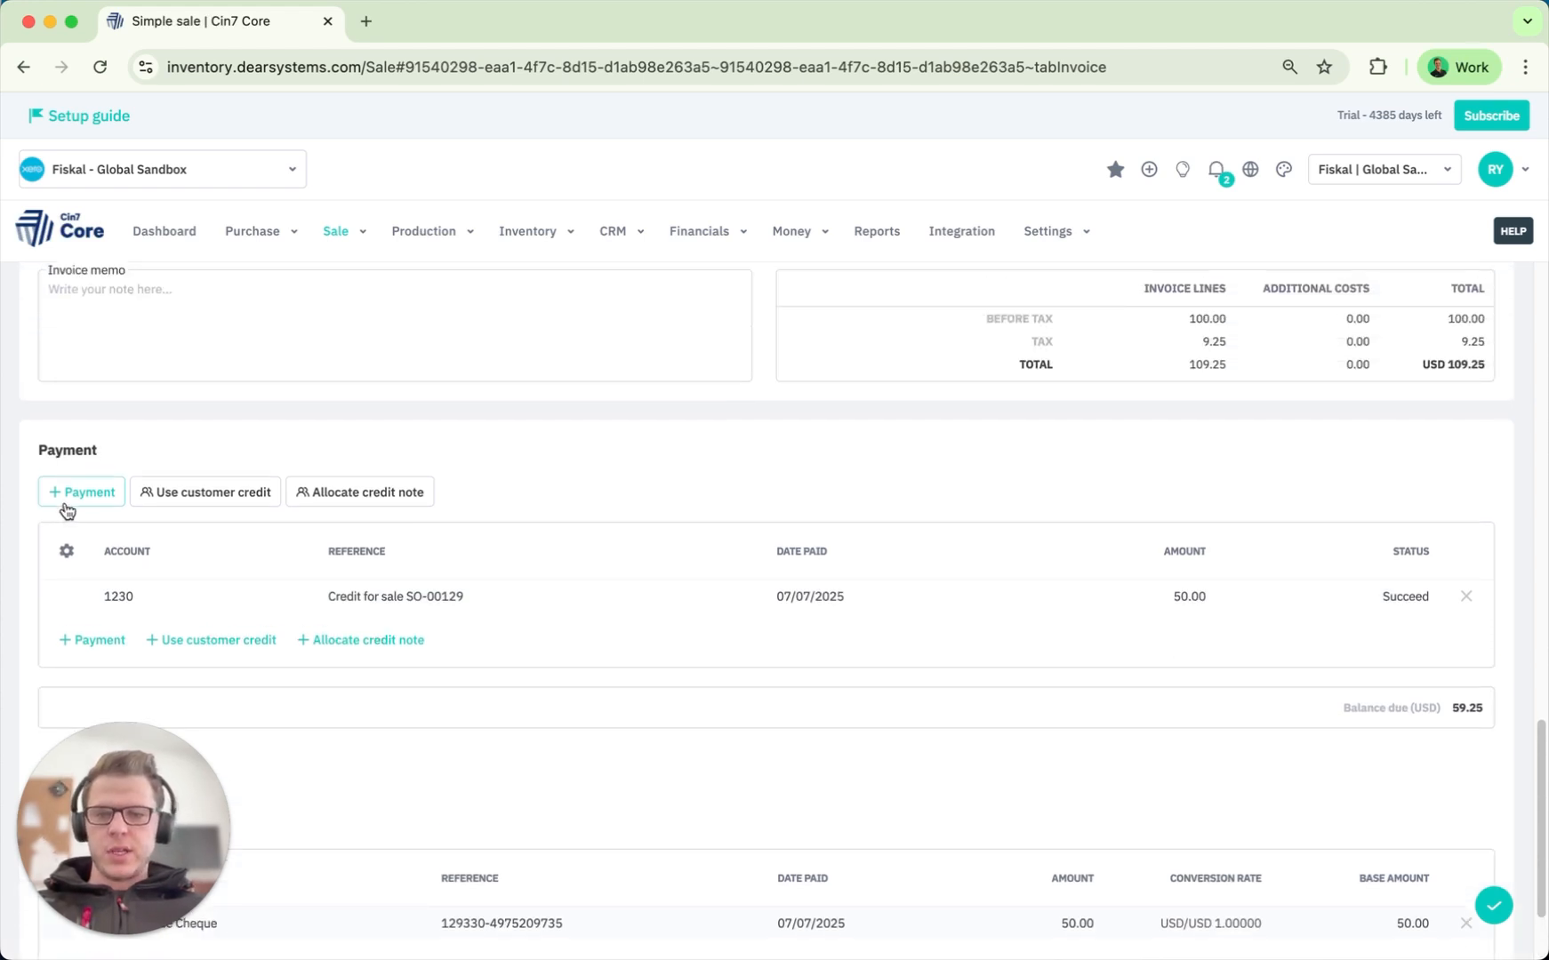
Add a 59.25 payment into 1001: Chase Cheque dated 07/07/2025 with a reference.
left_click(71, 490)
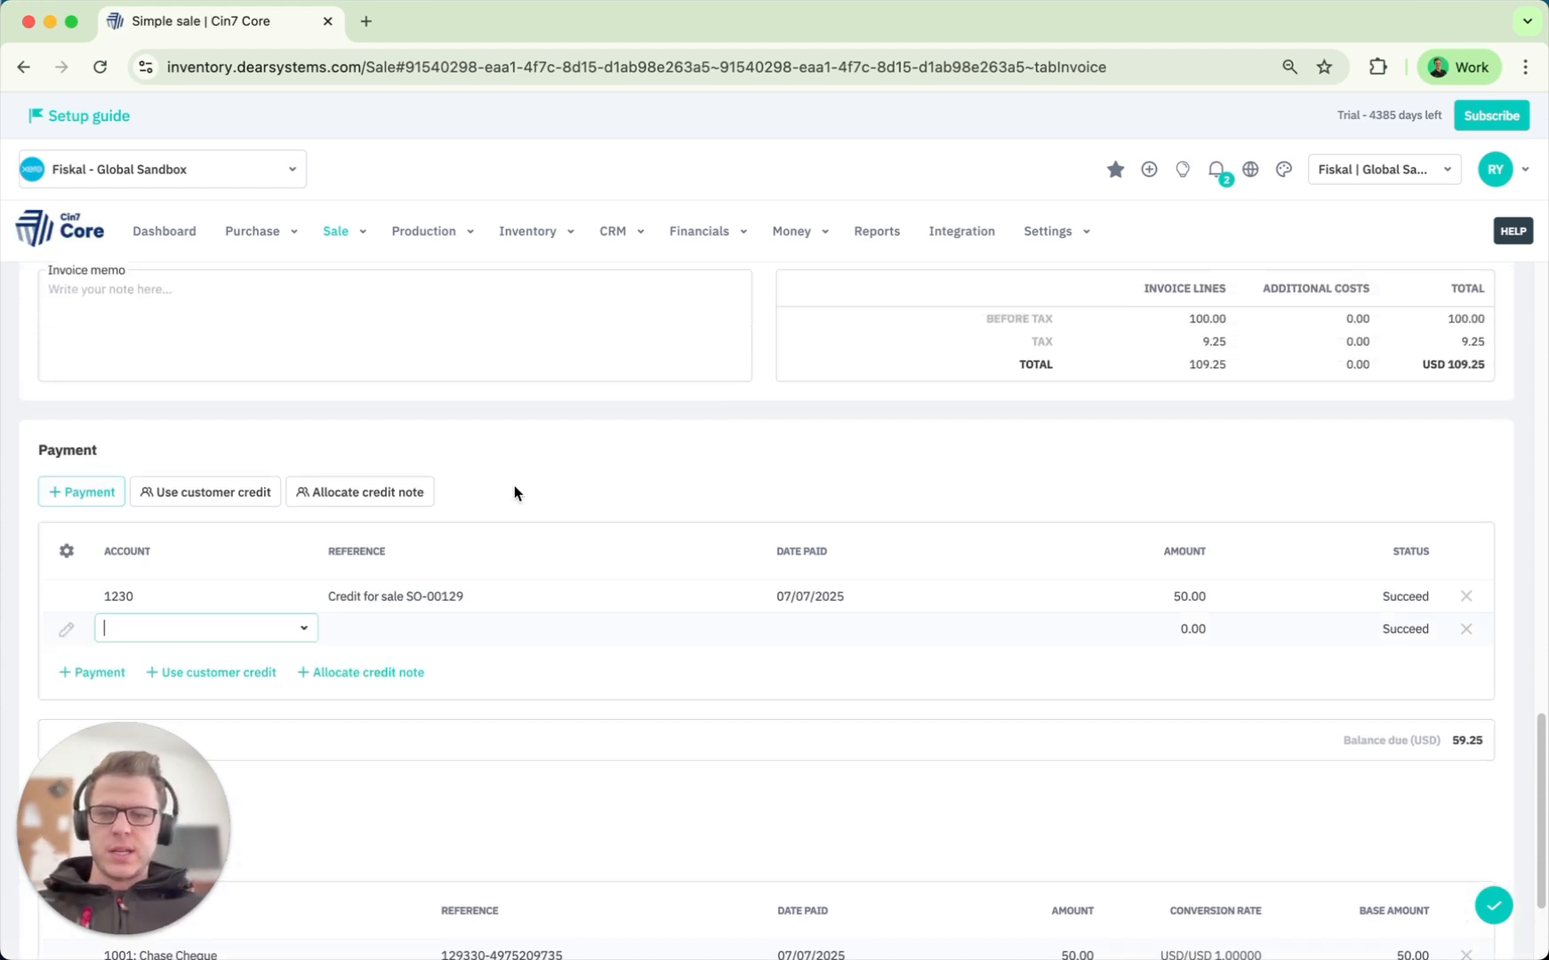
left_click(303, 629)
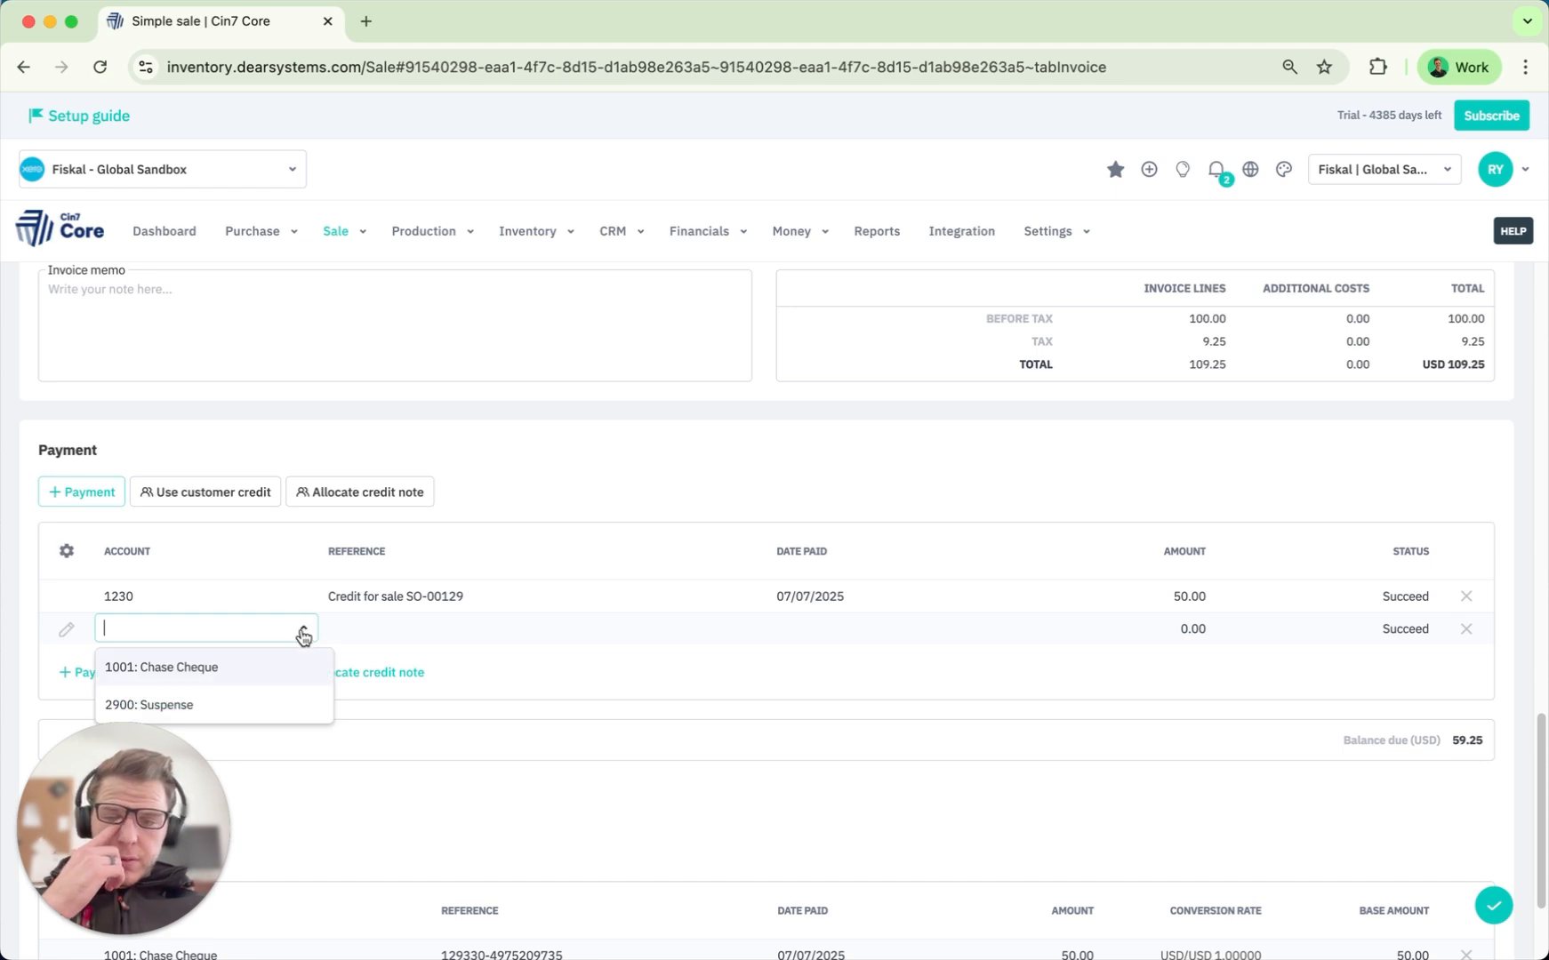
left_click(214, 677)
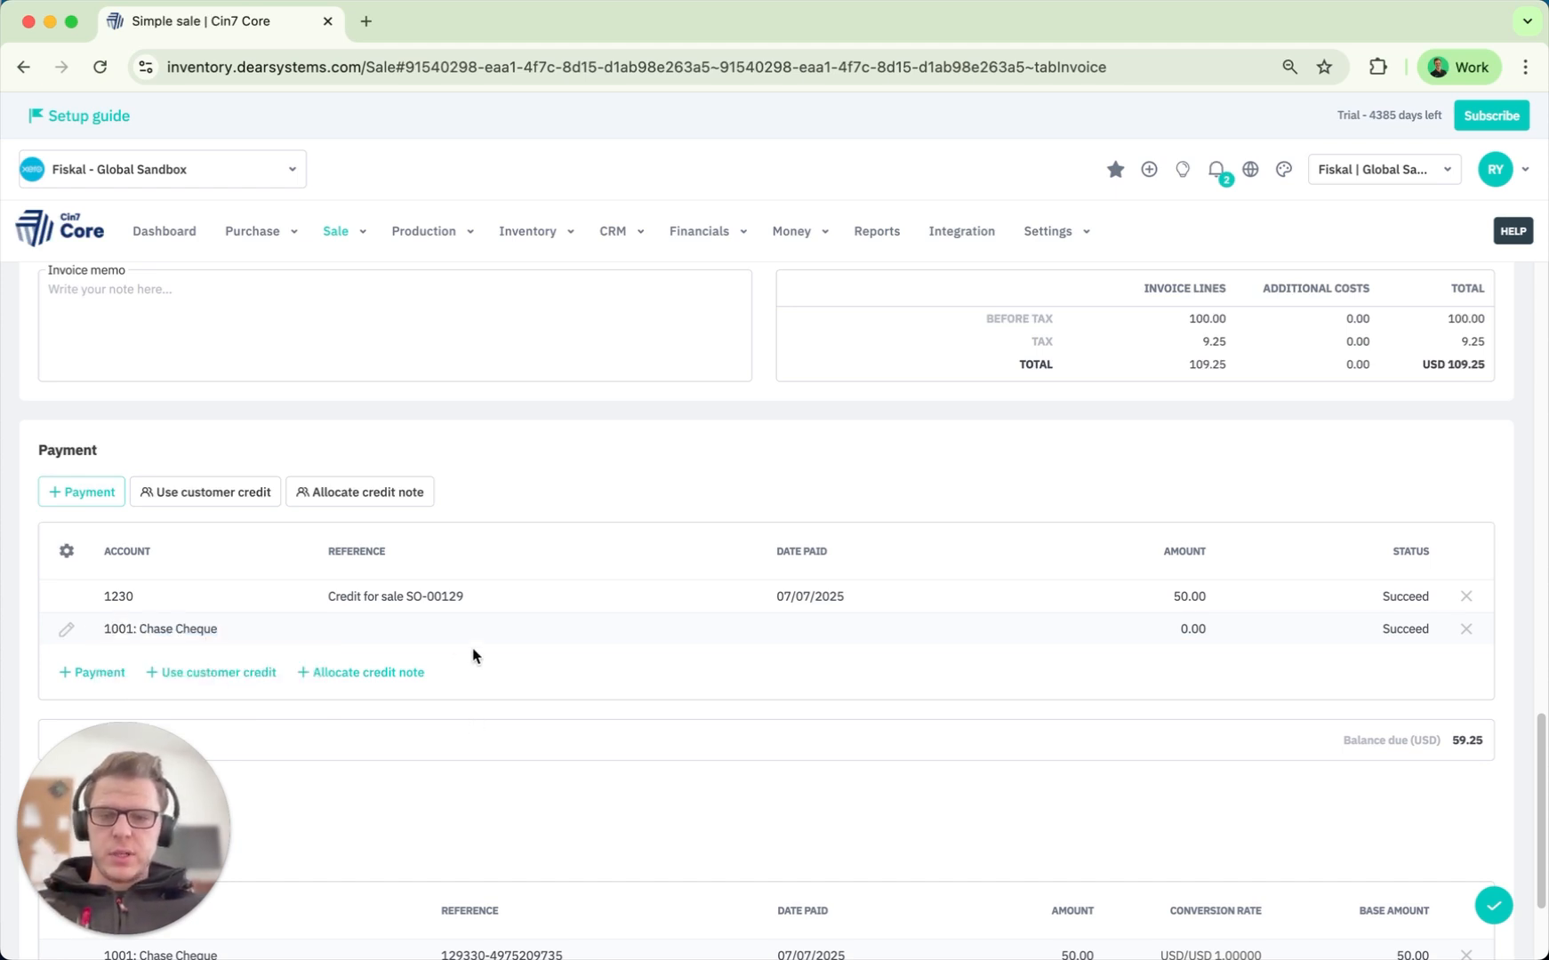
left_click(445, 637)
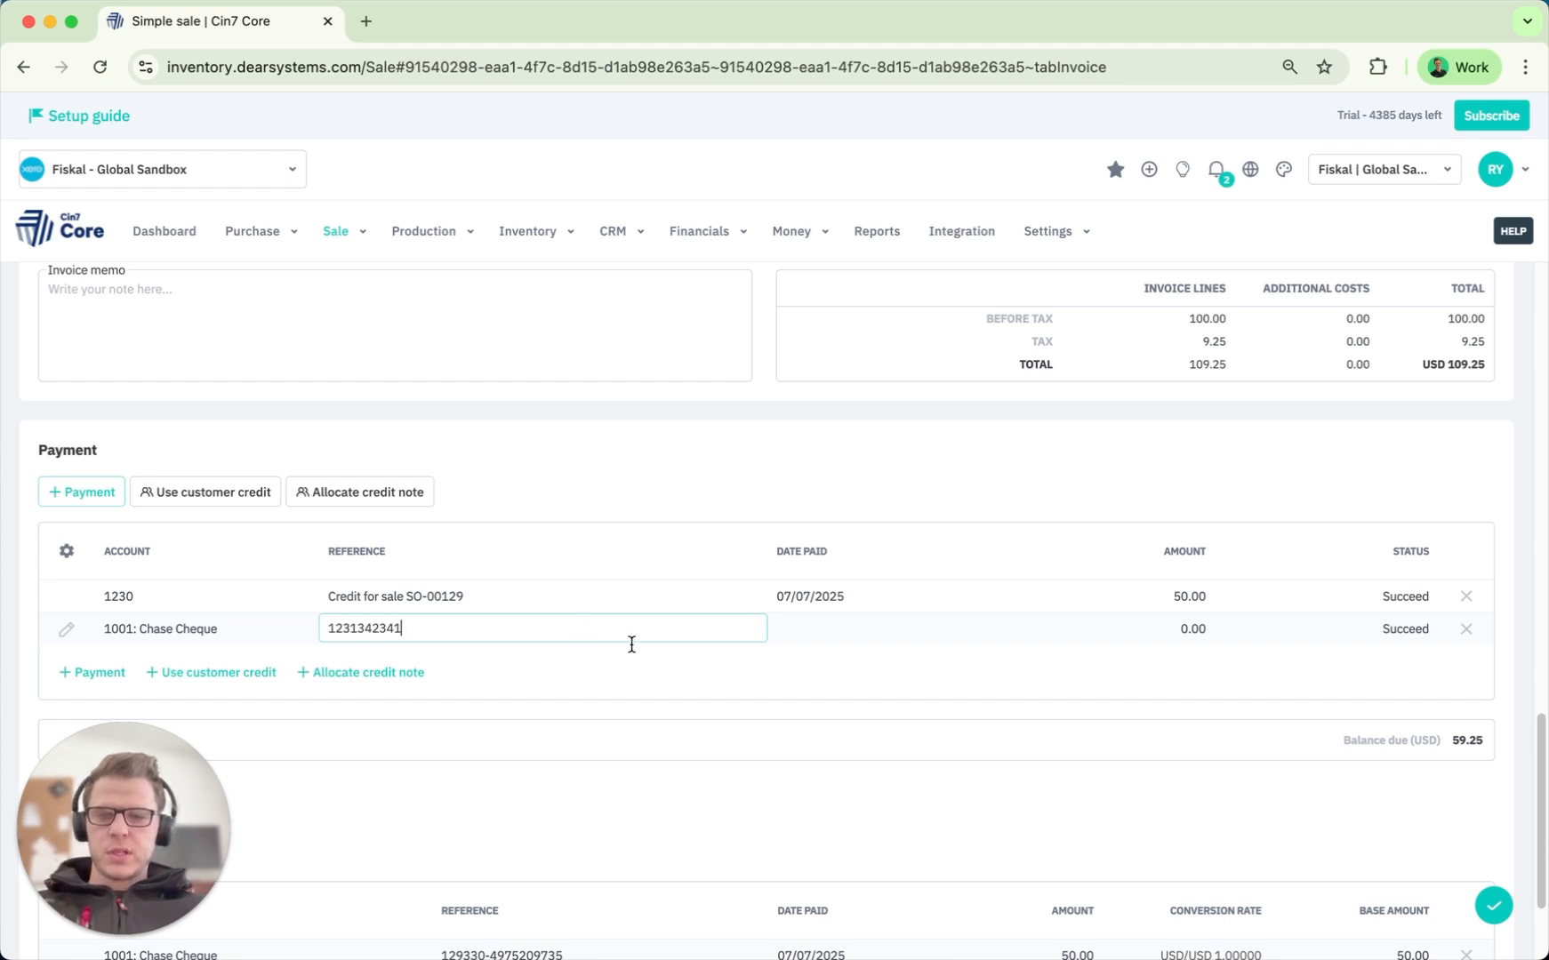
left_click(754, 729)
left_click(921, 630)
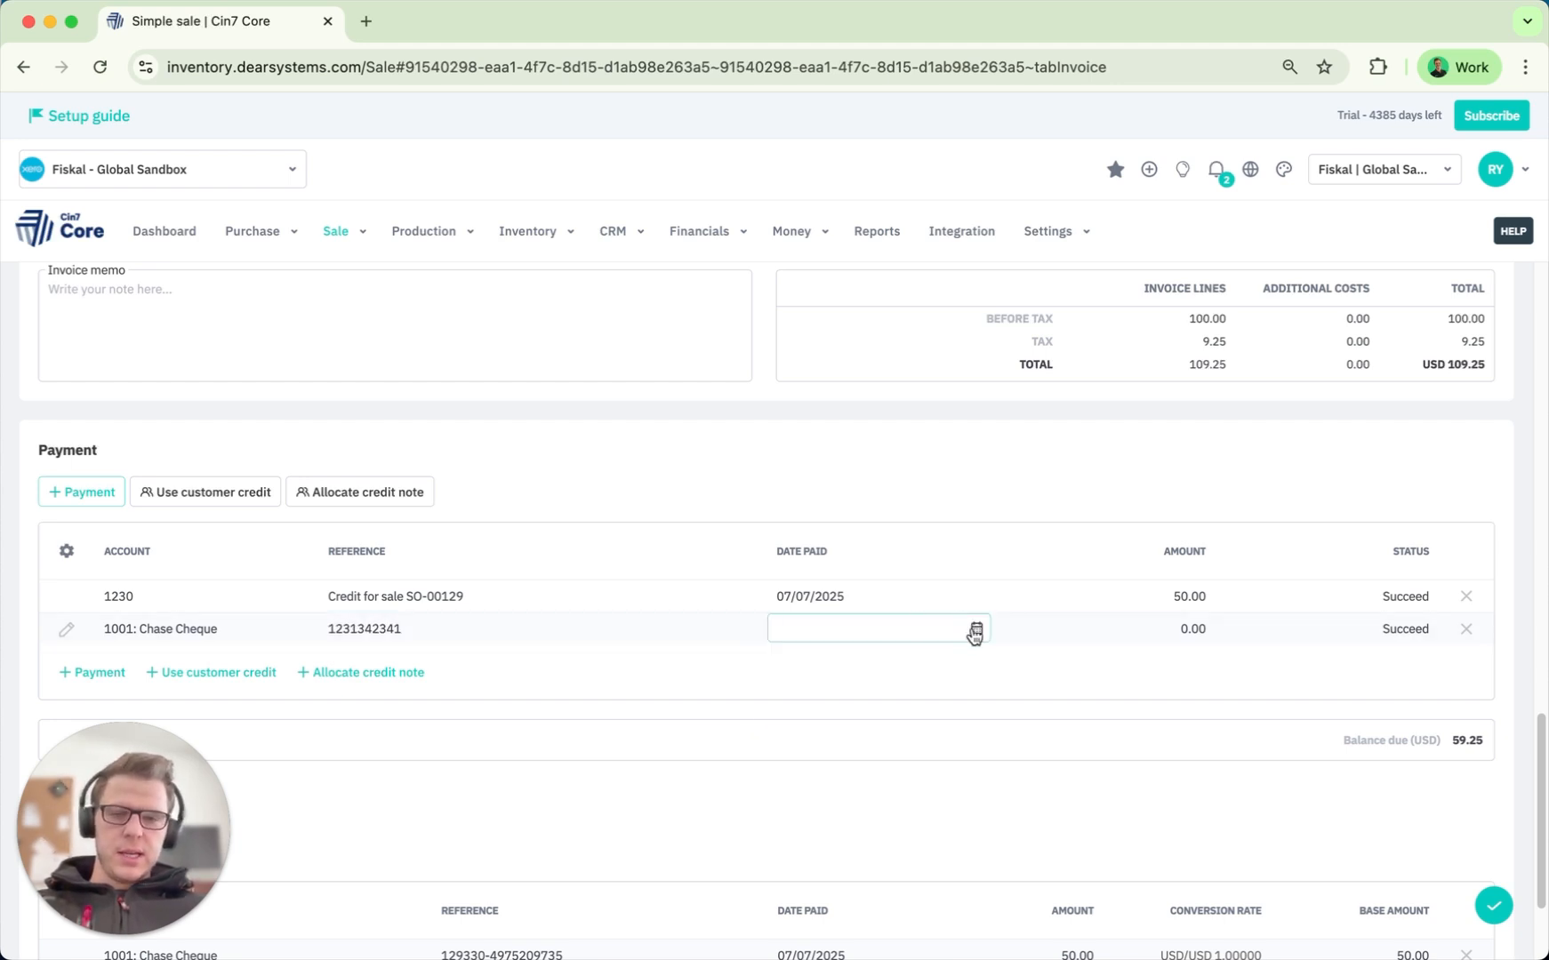
left_click(974, 630)
left_click(879, 927)
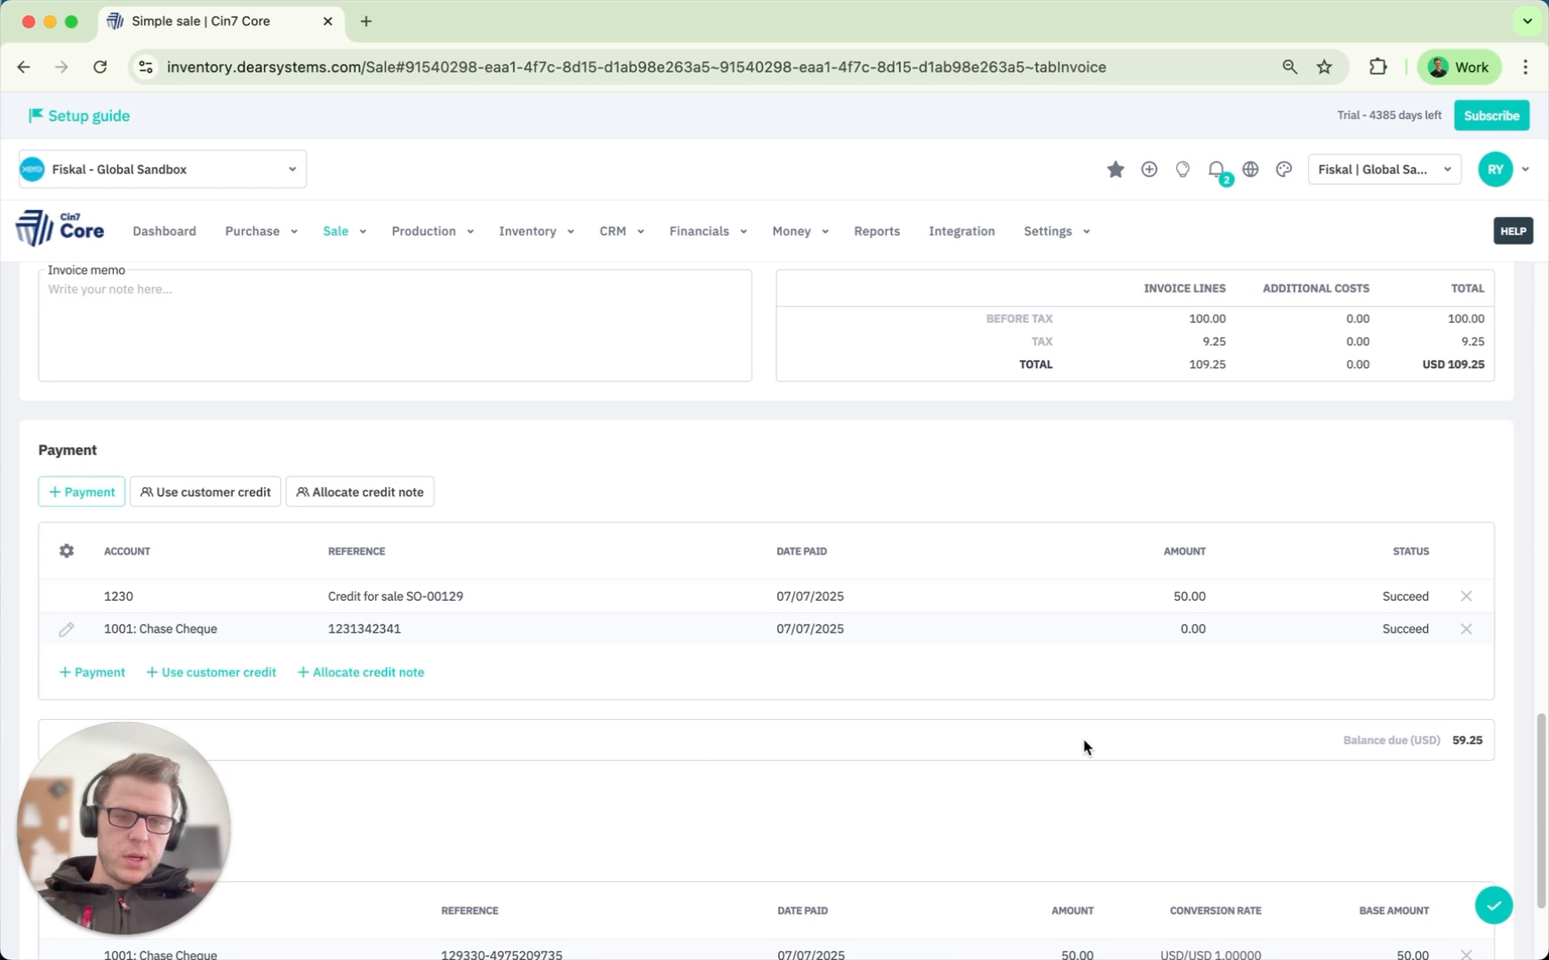
left_click(1162, 633)
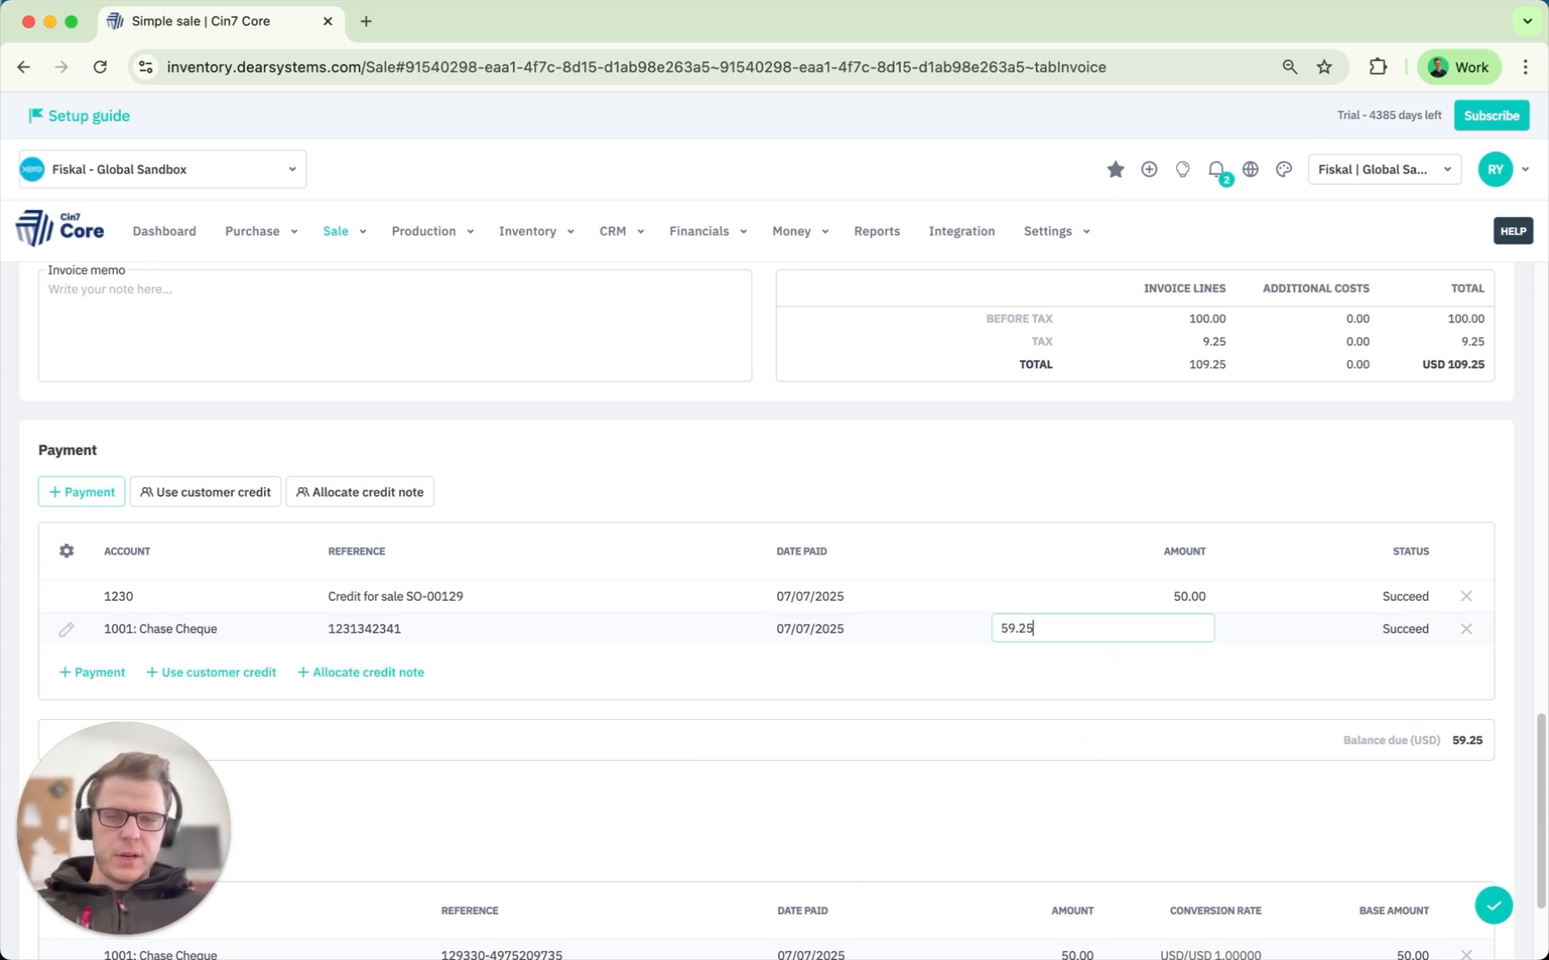
type("59.25")
key("Return")
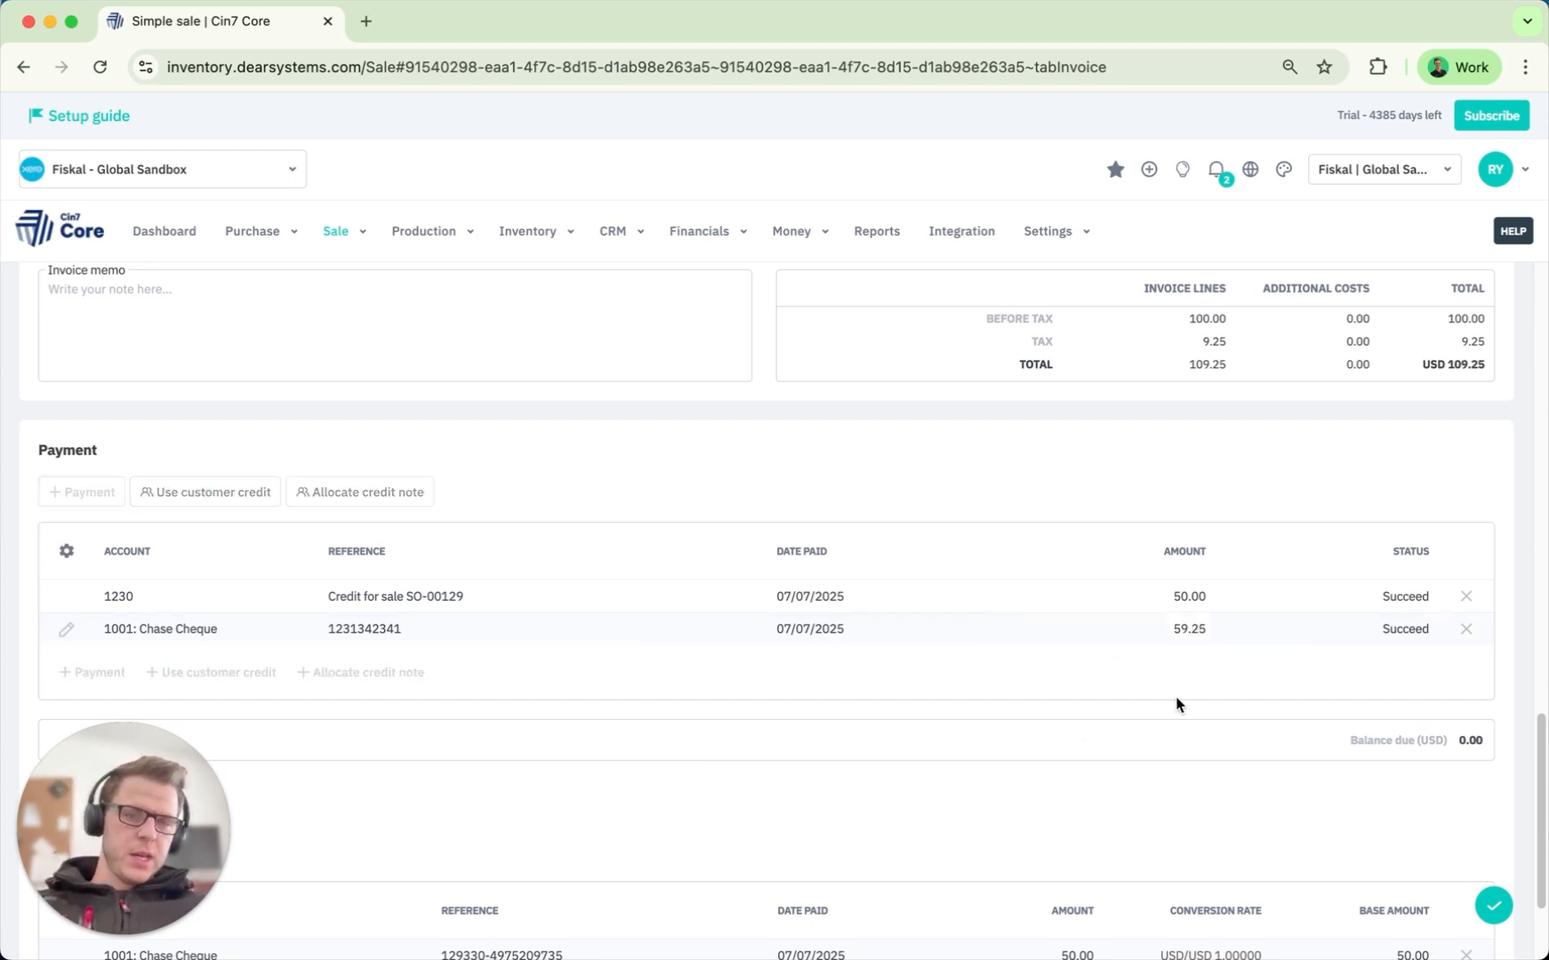
left_click(1493, 905)
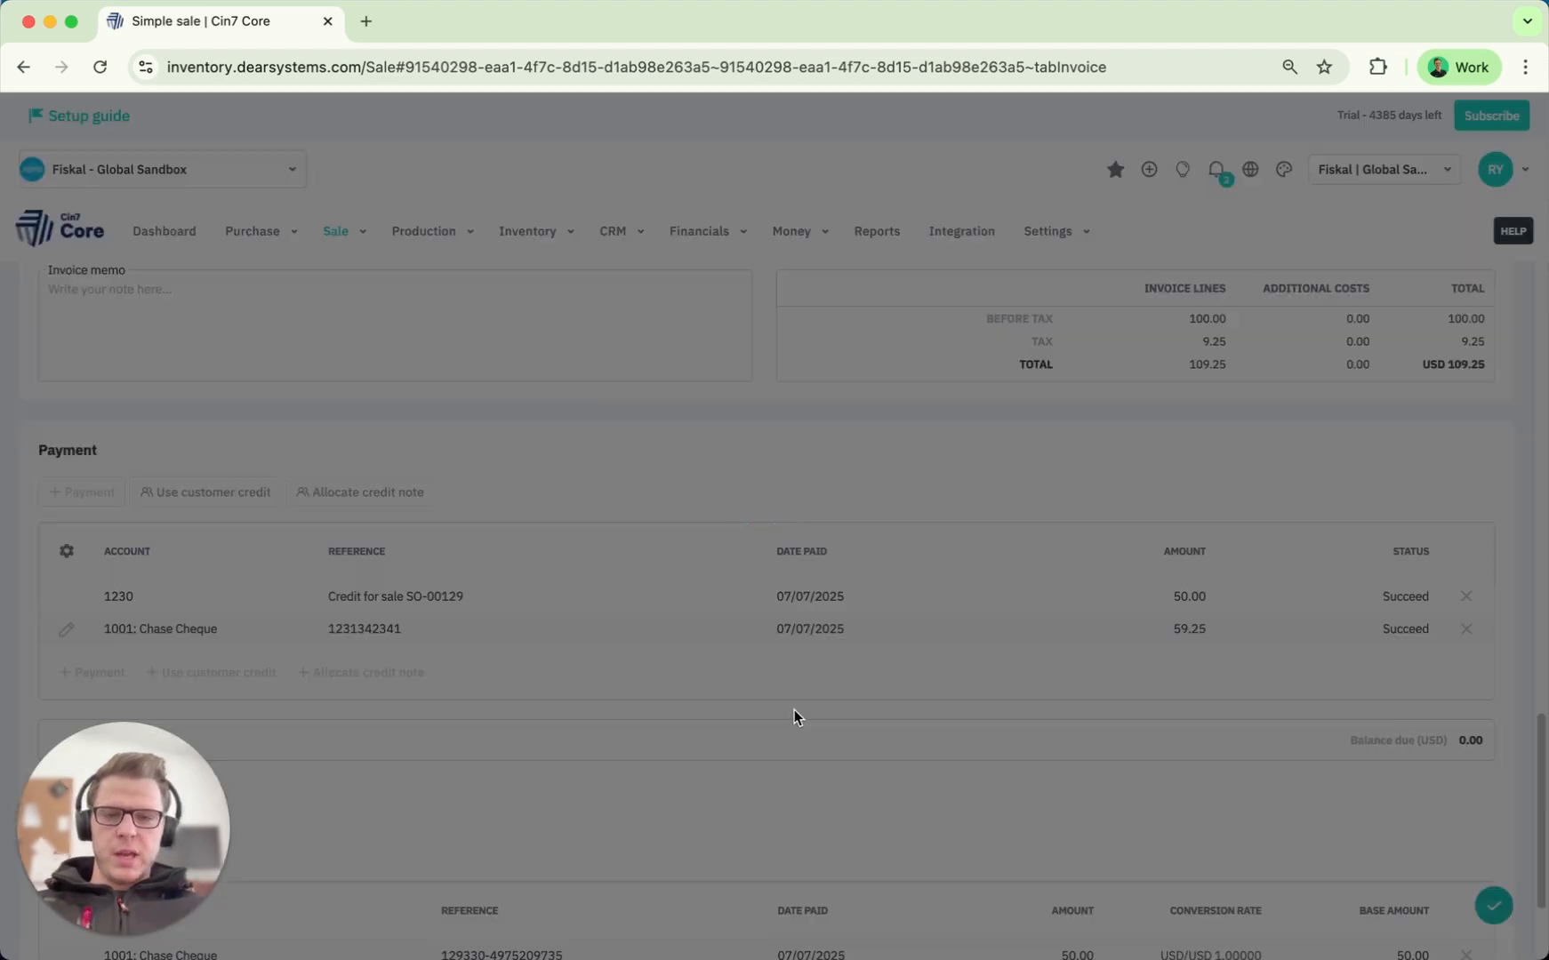
scroll(760, 487, "up", 10)
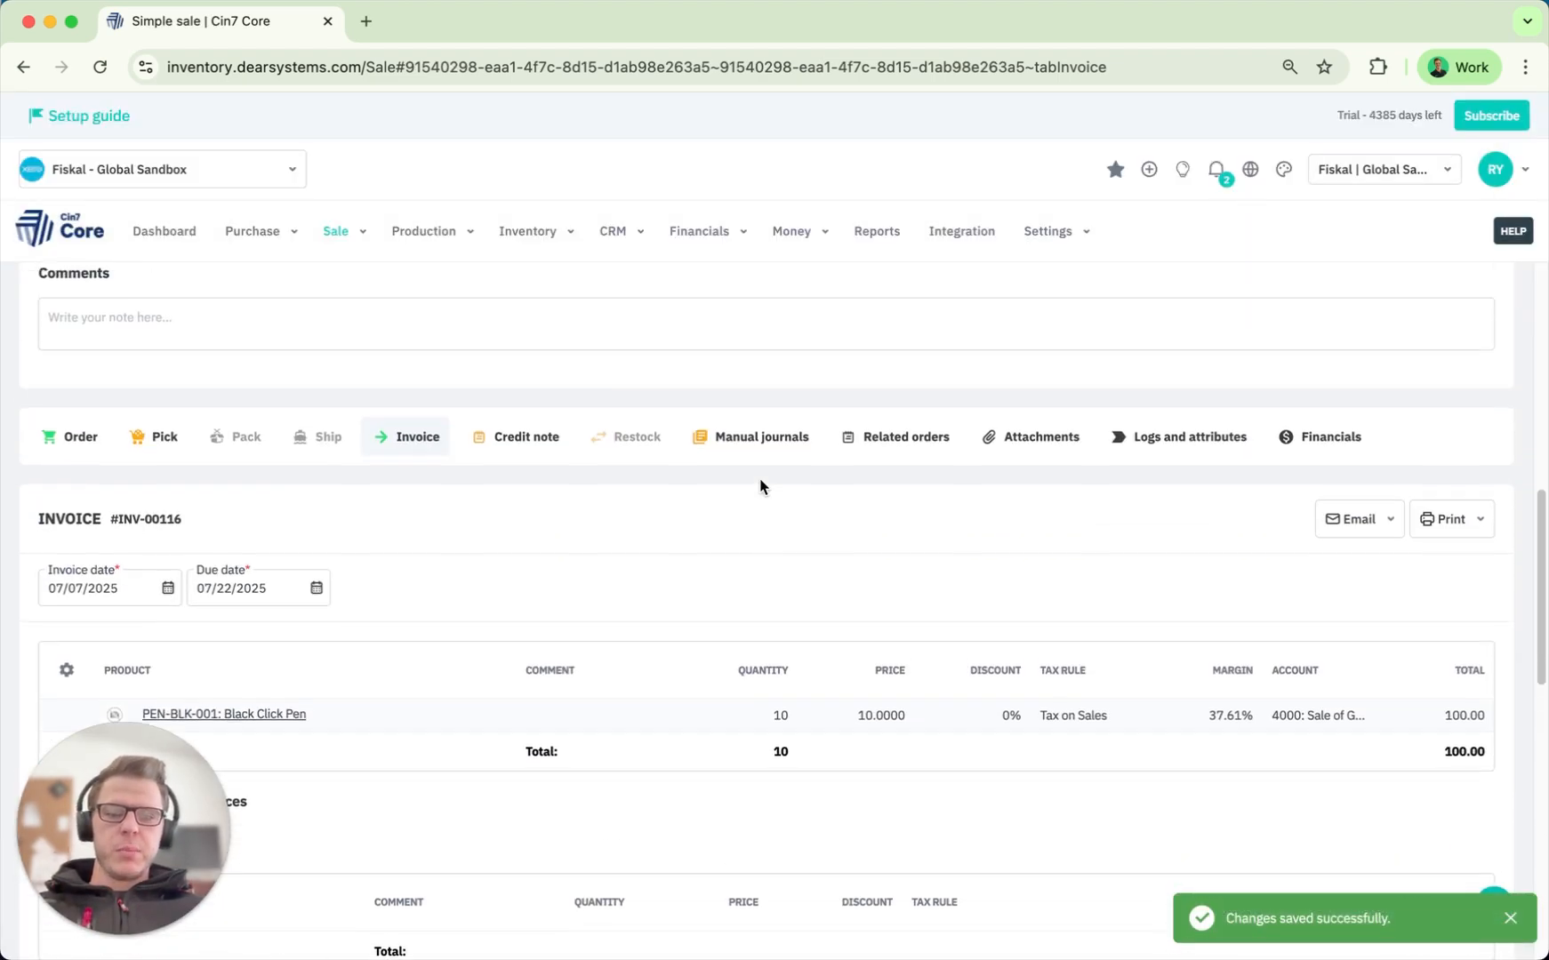
scroll(213, 560, "down", 3)
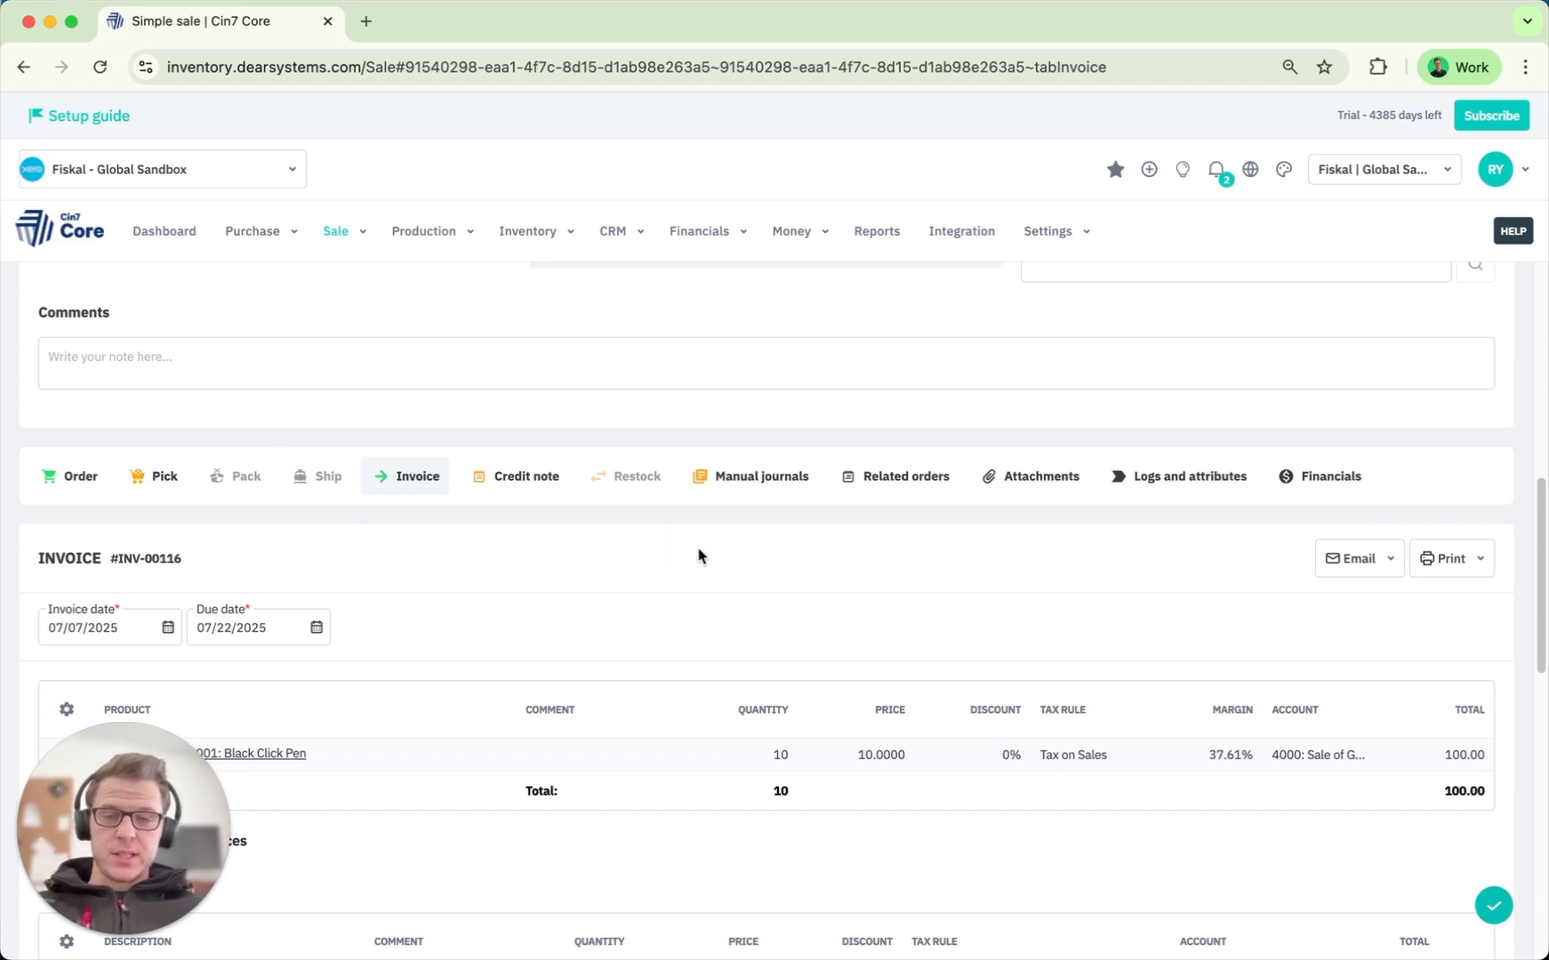
scroll(698, 556, "down", 5)
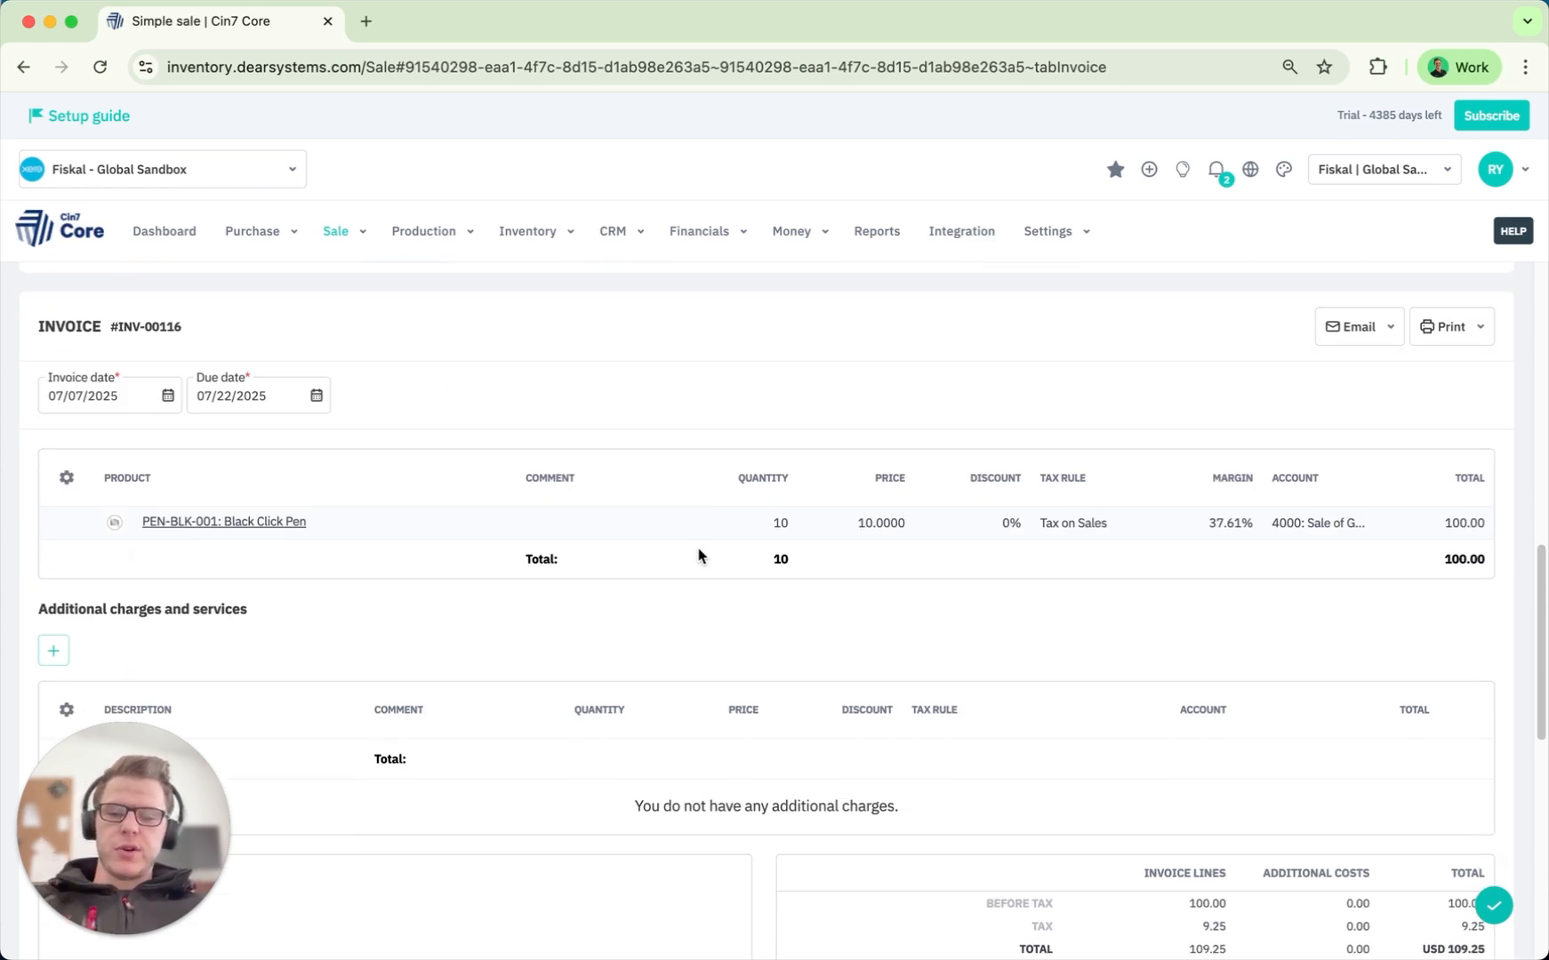
scroll(698, 556, "down", 15)
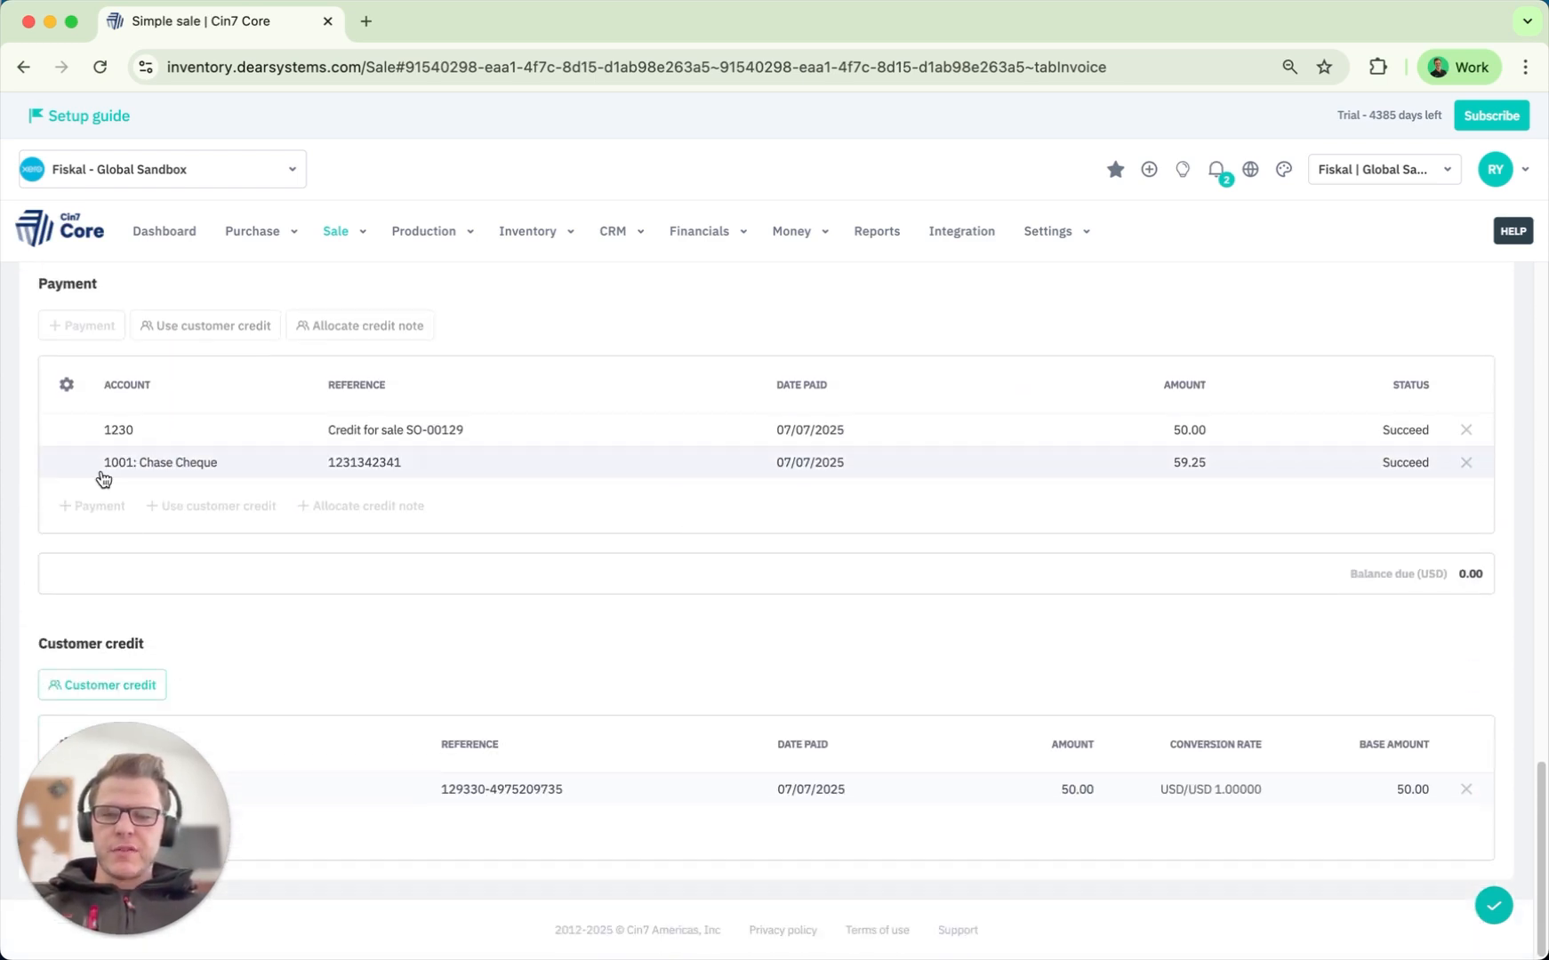